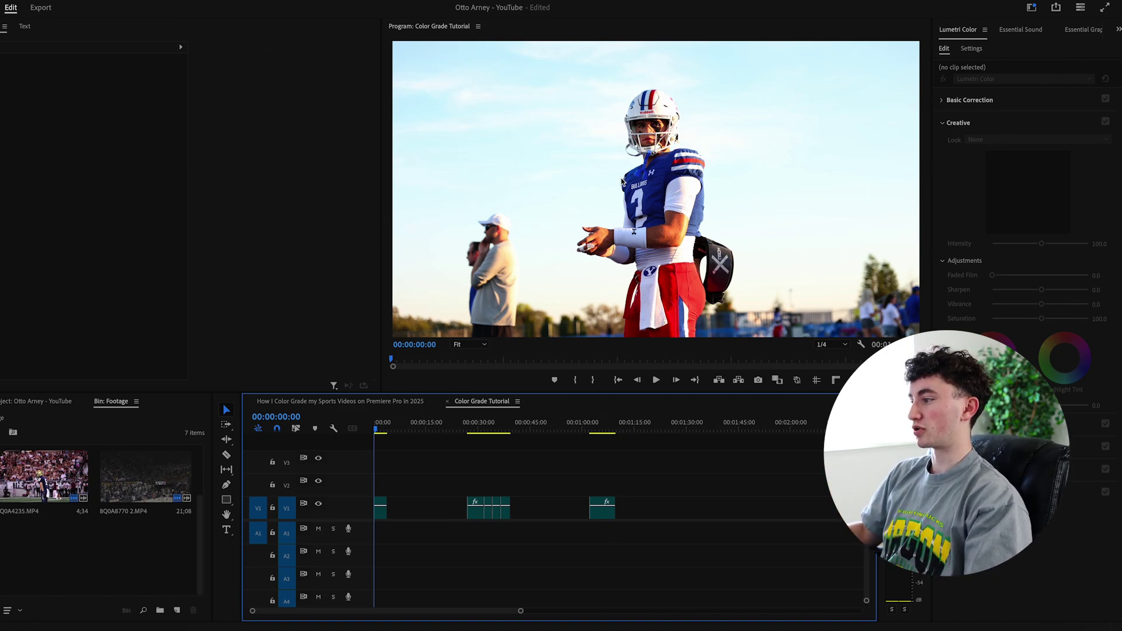
Preview the sequence playback and return to its start.
{"action": "key", "text": "space"}
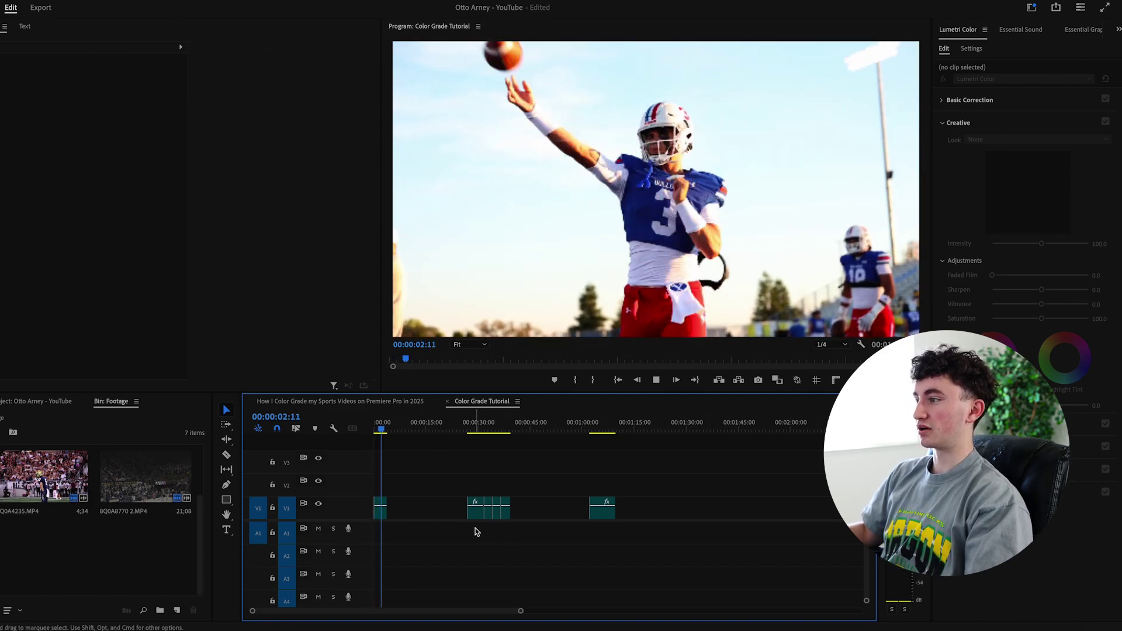
{"action": "key", "text": "space"}
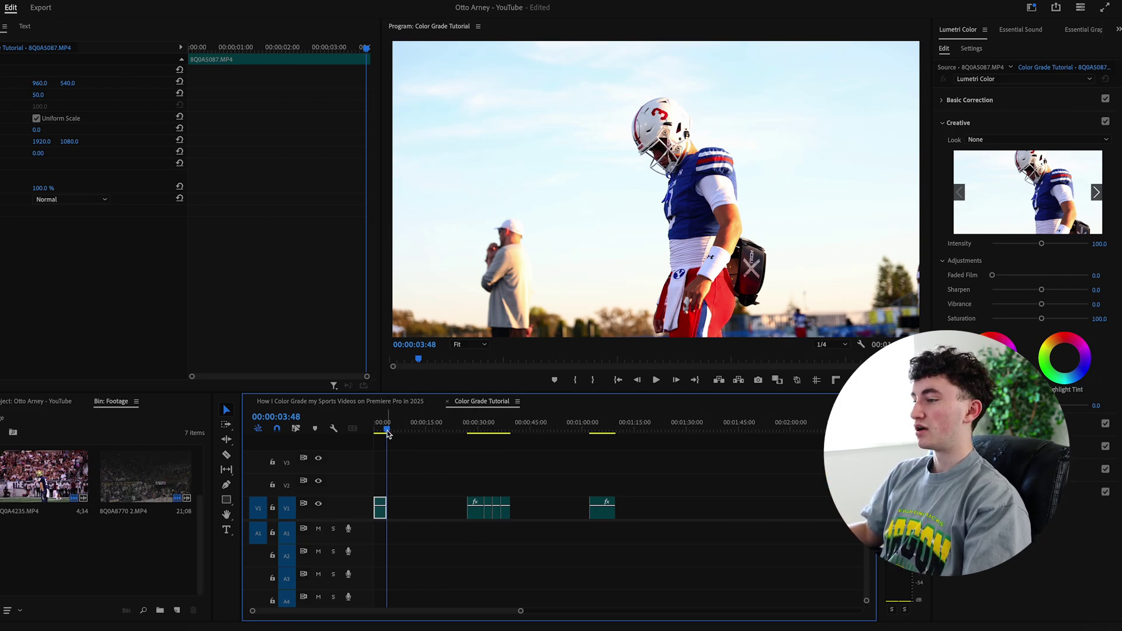
{"action": "left_click_drag", "start_coordinate": [389, 432], "coordinate": [358, 430]}
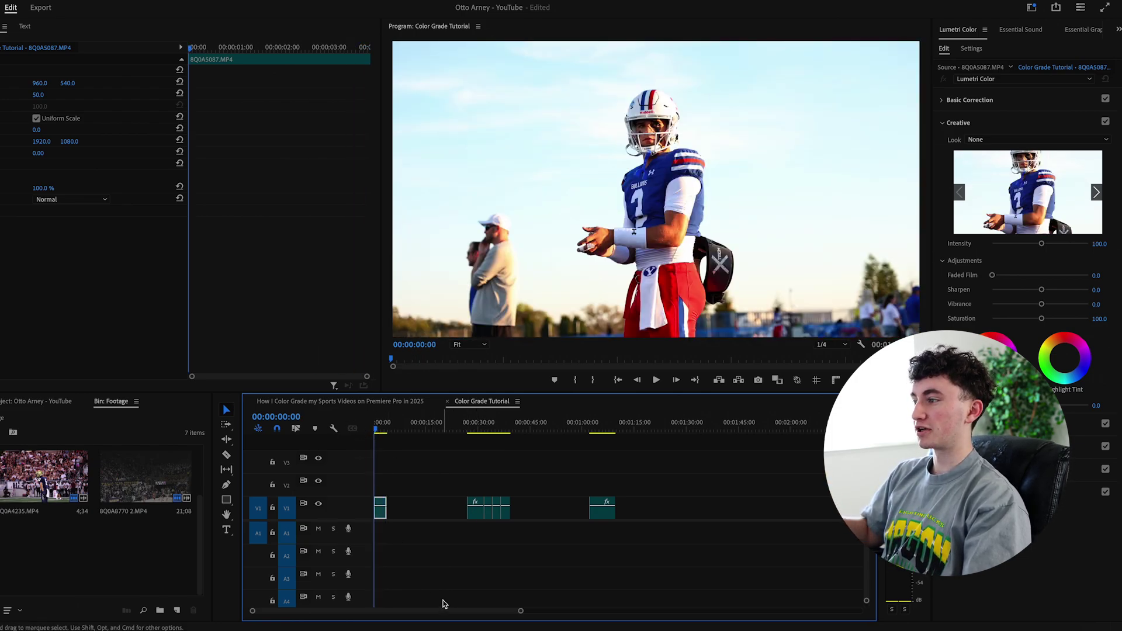
Create a 1920×1080, 60 fps adjustment layer and place it on V2 above the first clip.
{"action": "left_click", "coordinate": [177, 610]}
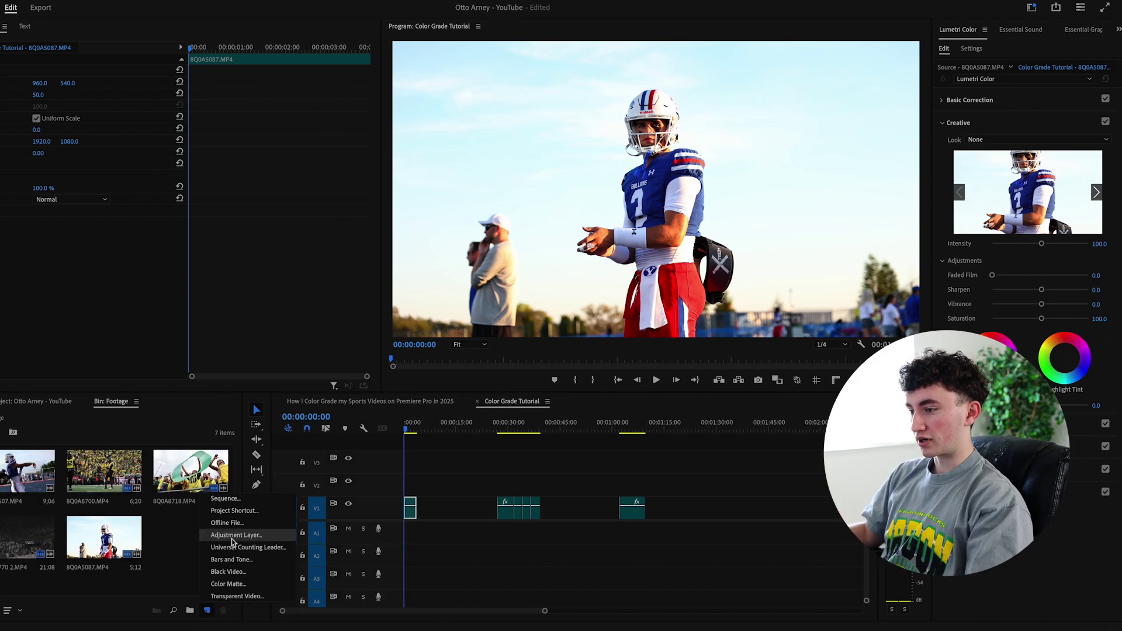
{"action": "left_click", "coordinate": [245, 534]}
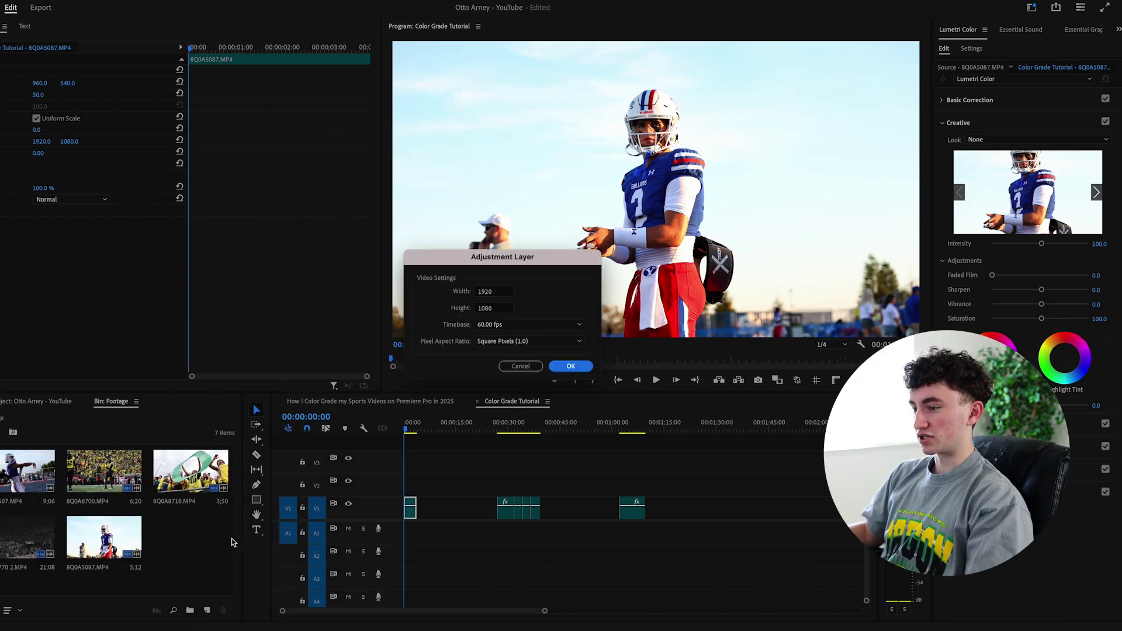
{"action": "left_click", "coordinate": [567, 366]}
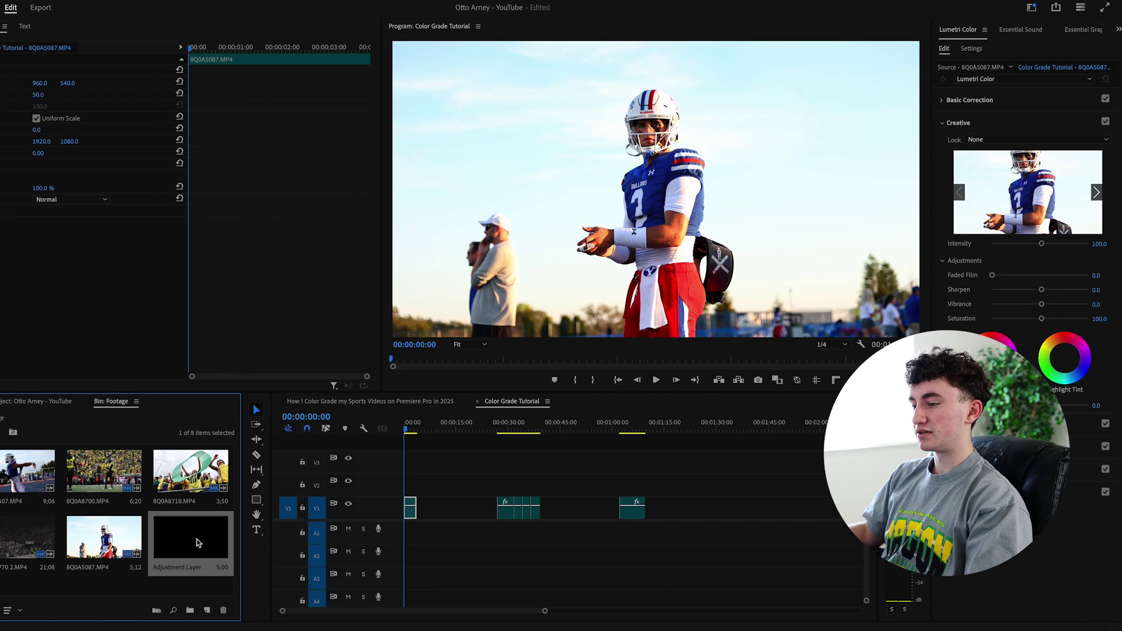
{"action": "left_click_drag", "start_coordinate": [192, 543], "coordinate": [416, 486]}
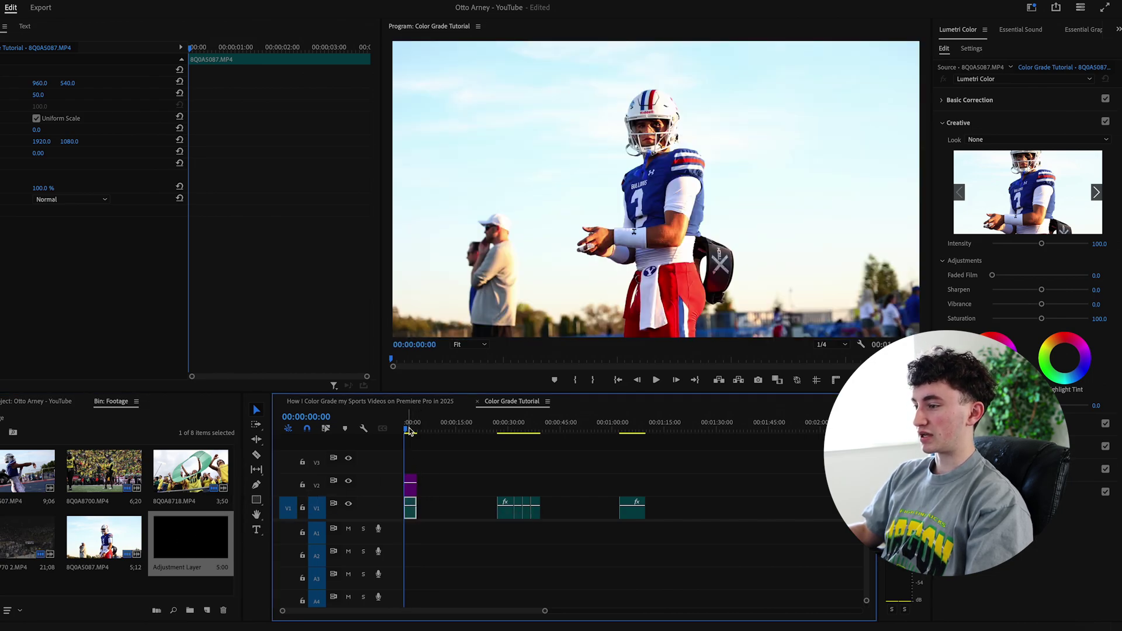
{"action": "left_click_drag", "start_coordinate": [544, 610], "coordinate": [397, 611]}
{"action": "left_click", "coordinate": [440, 490]}
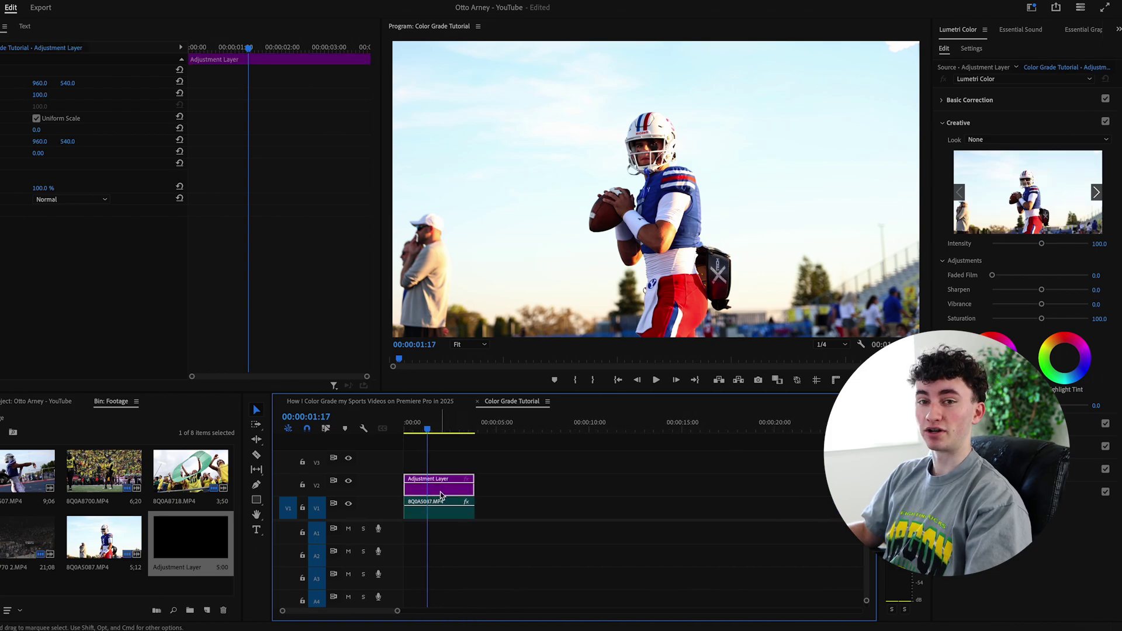
{"action": "left_click_drag", "start_coordinate": [427, 430], "coordinate": [398, 432]}
{"action": "left_click", "coordinate": [506, 483]}
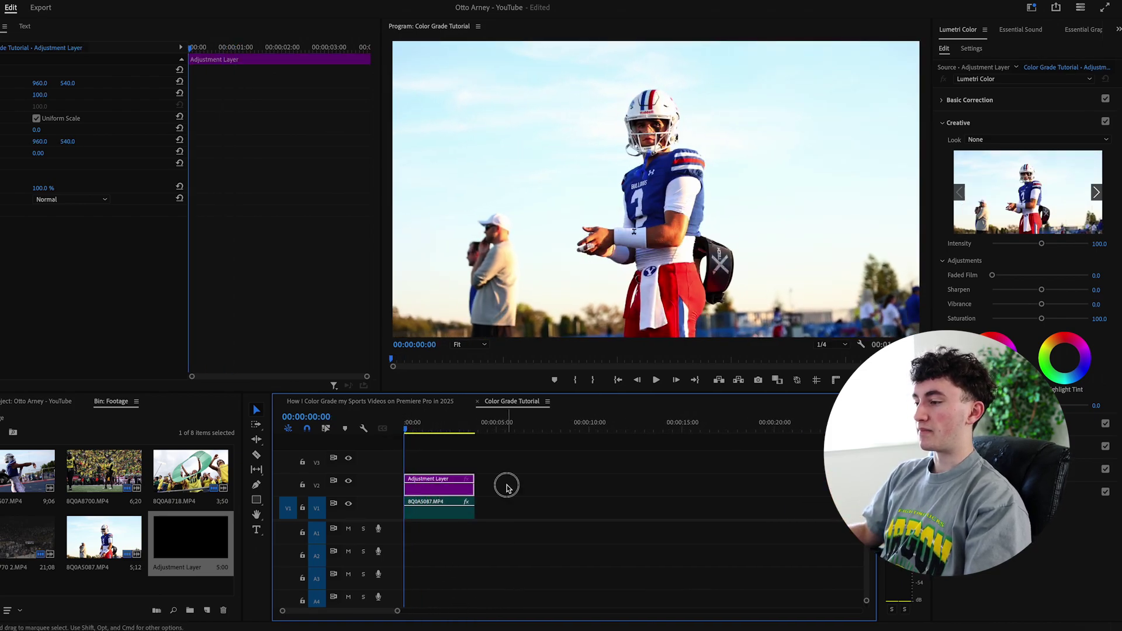
Apply the CLOUDED.cube Lumetri Creative look to the adjustment layer.
{"action": "left_click", "coordinate": [451, 492]}
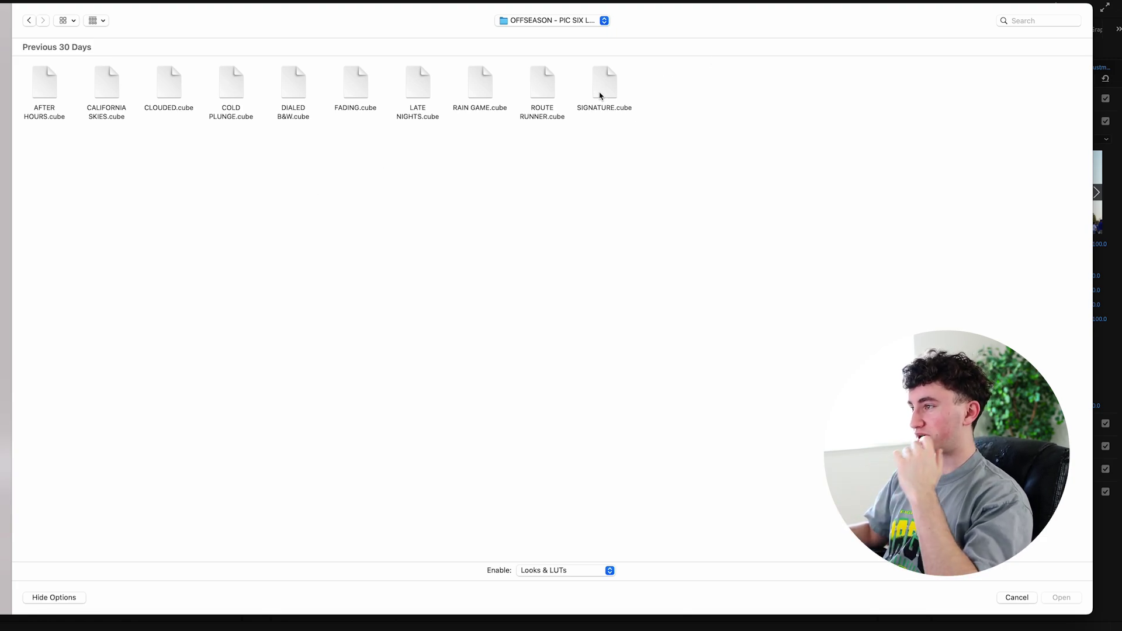
{"action": "left_click", "coordinate": [169, 83]}
{"action": "left_click", "coordinate": [1066, 601]}
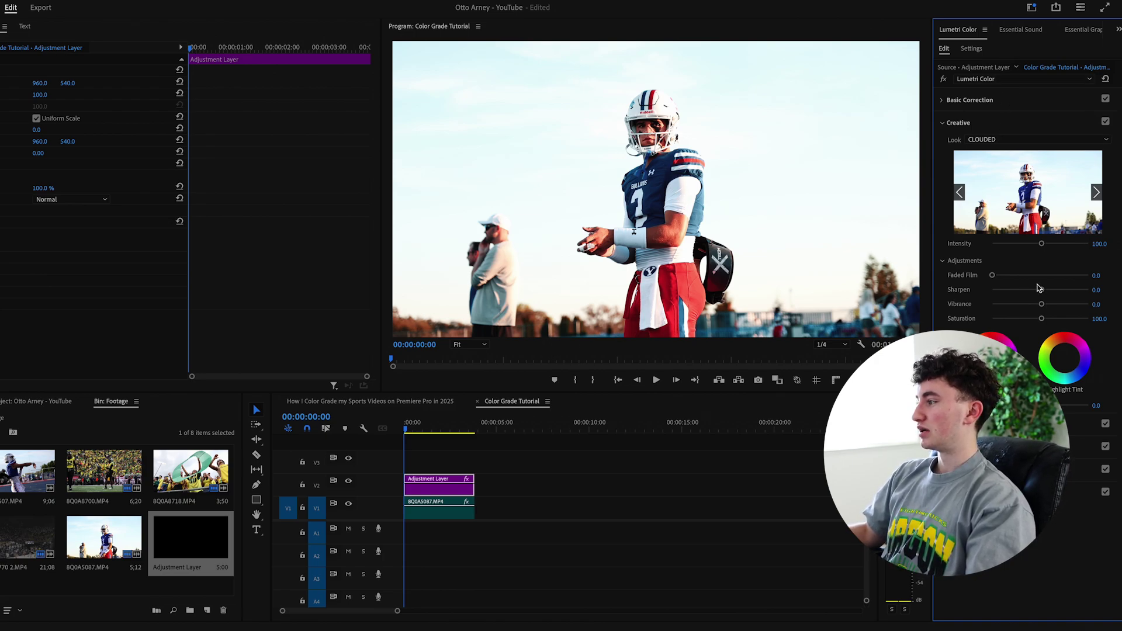
Lower the look's intensity to 60 and raise creative saturation to 102.
{"action": "left_click", "coordinate": [1100, 244]}
{"action": "type", "text": "60"}
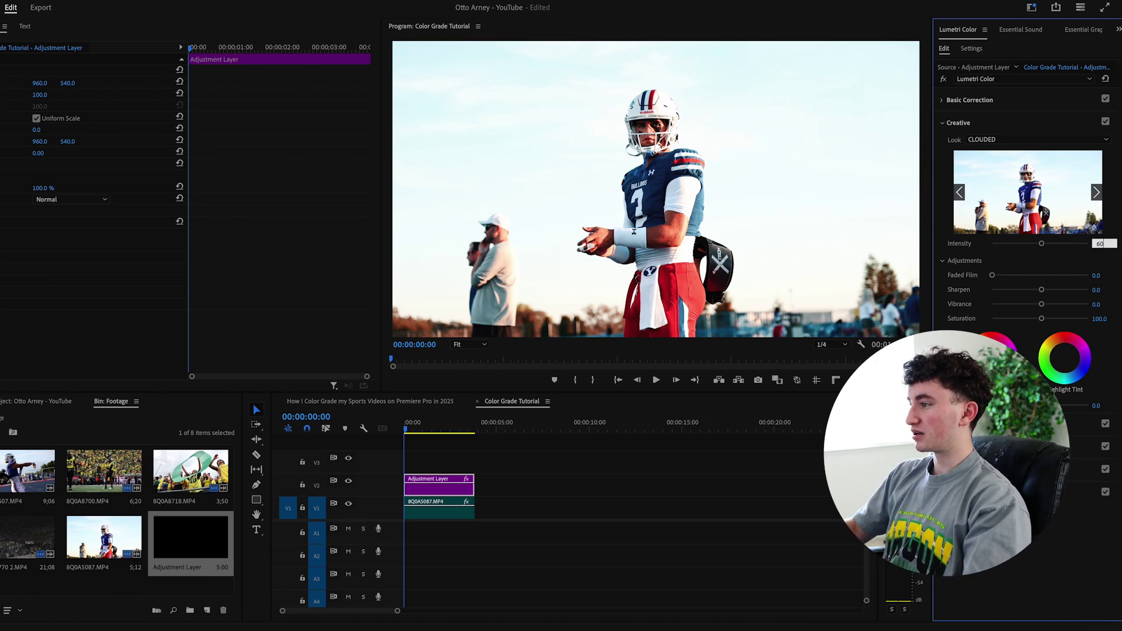
{"action": "key", "text": "Return"}
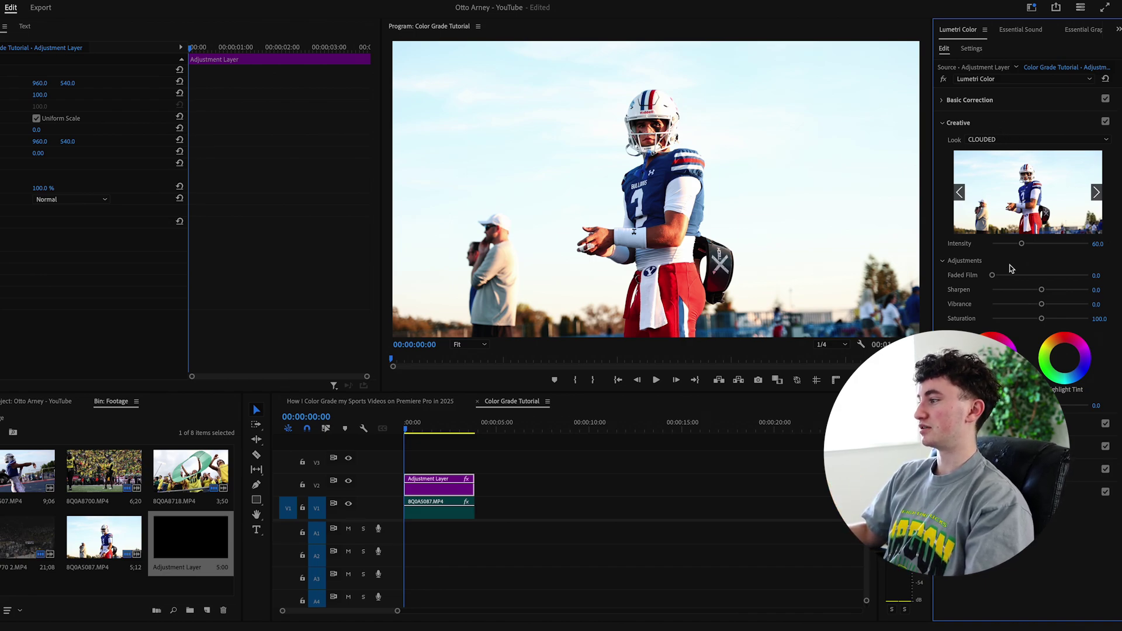
{"action": "left_click", "coordinate": [1099, 318]}
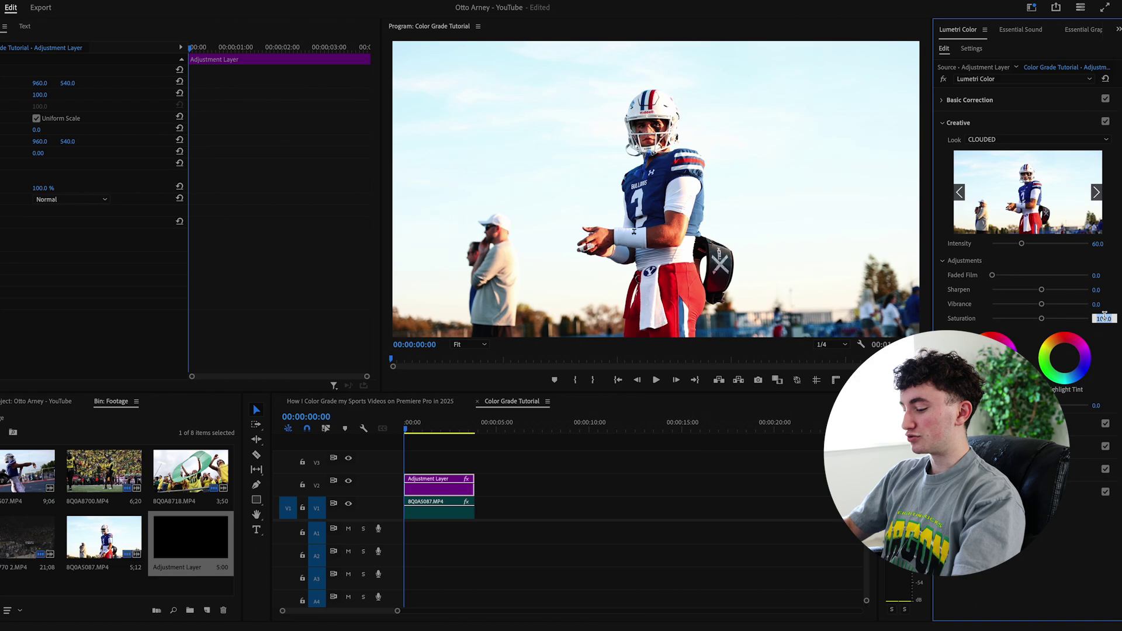
{"action": "type", "text": "102"}
{"action": "key", "text": "Return"}
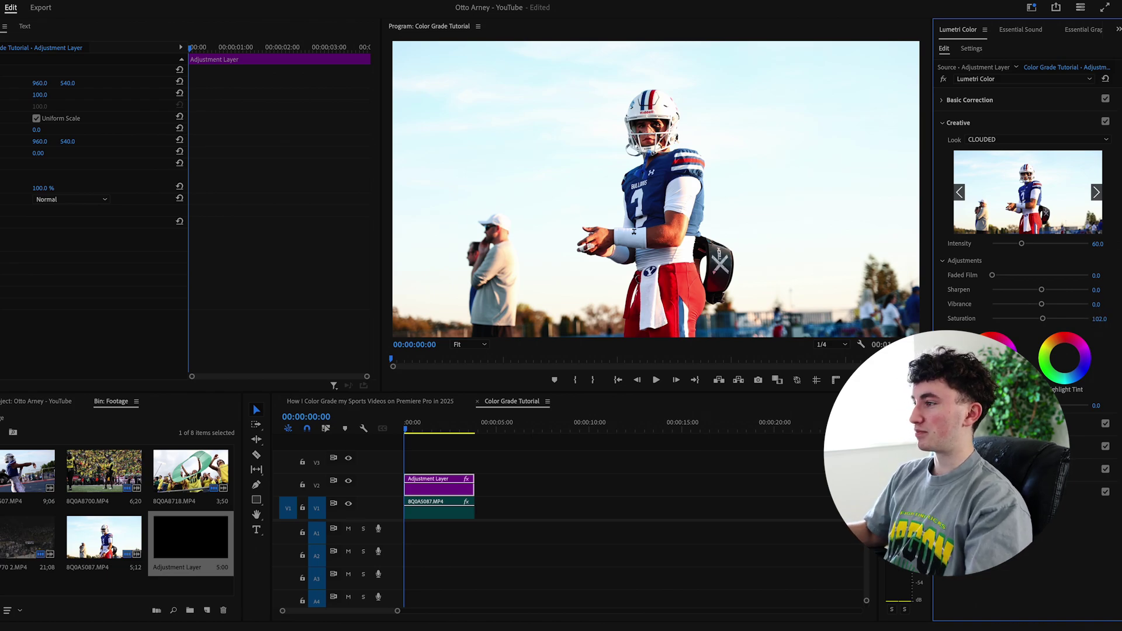
Collapse the Creative section and expand Basic Correction in Lumetri Color.
{"action": "left_click", "coordinate": [1023, 124]}
{"action": "left_click", "coordinate": [1002, 122]}
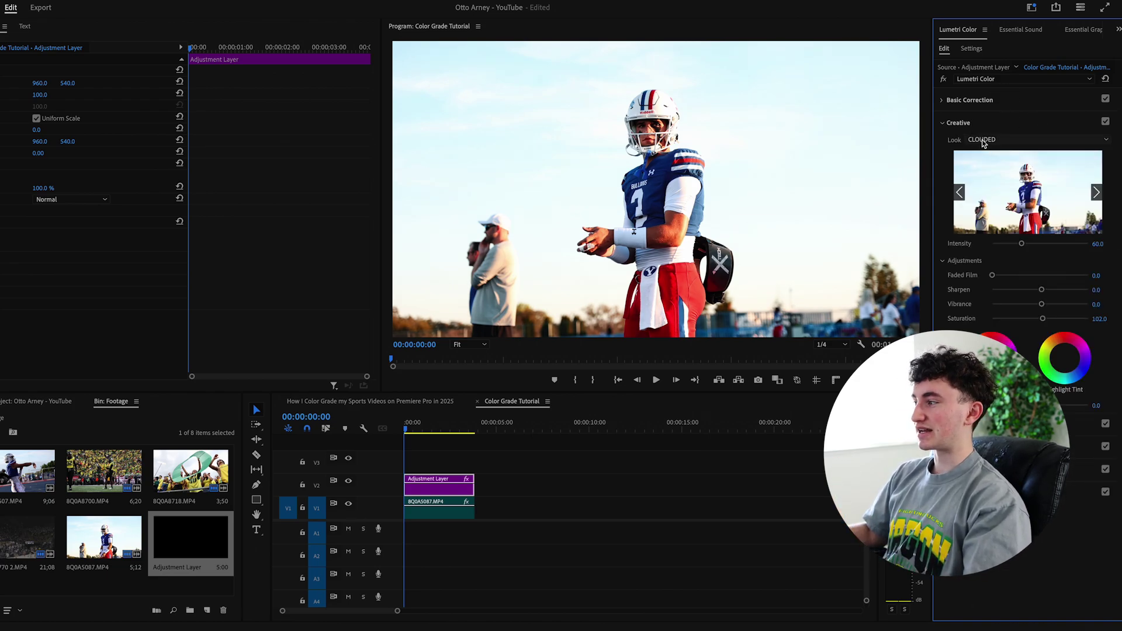
{"action": "left_click", "coordinate": [959, 123]}
{"action": "left_click", "coordinate": [970, 101]}
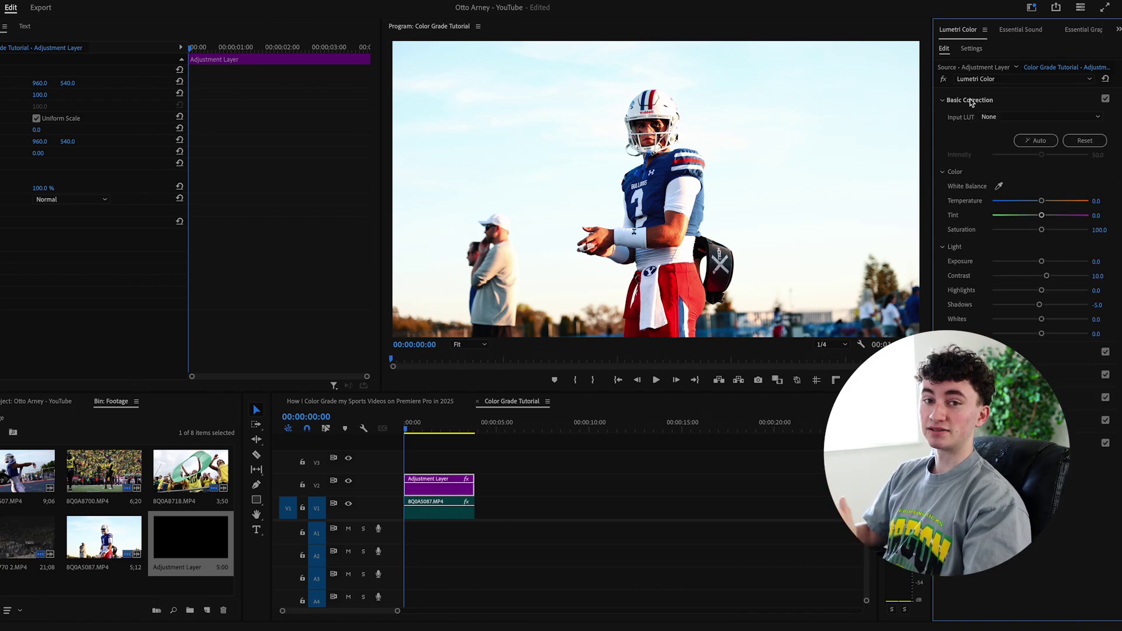
Add and adjust shadow, midtone and highlight points on the Lumetri RGB curve.
{"action": "left_click", "coordinate": [970, 100]}
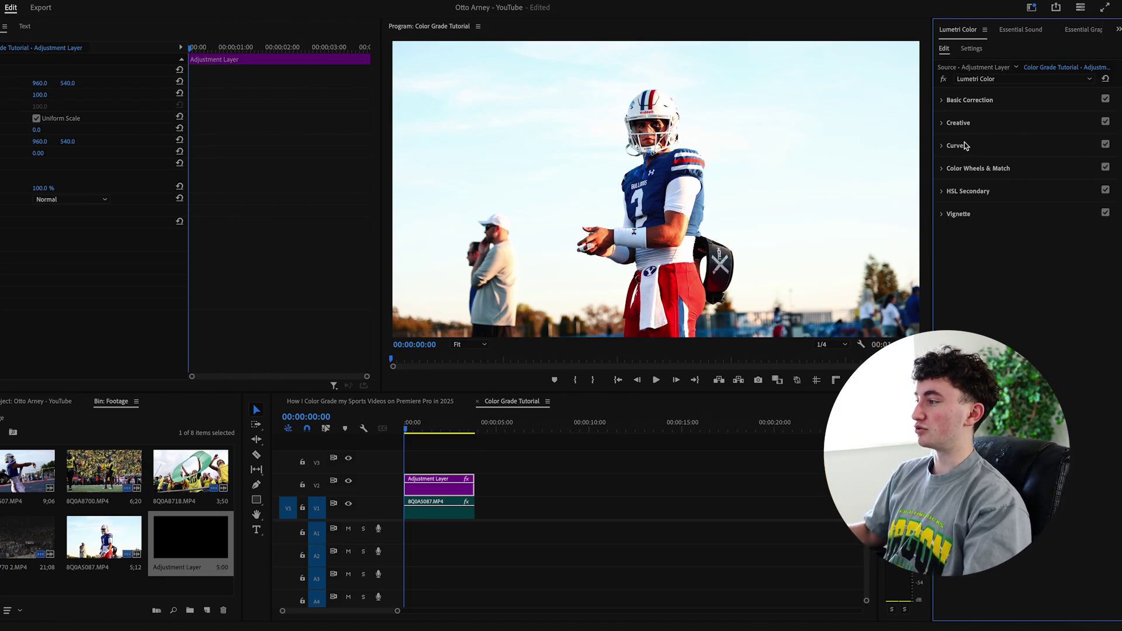
{"action": "left_click", "coordinate": [964, 145]}
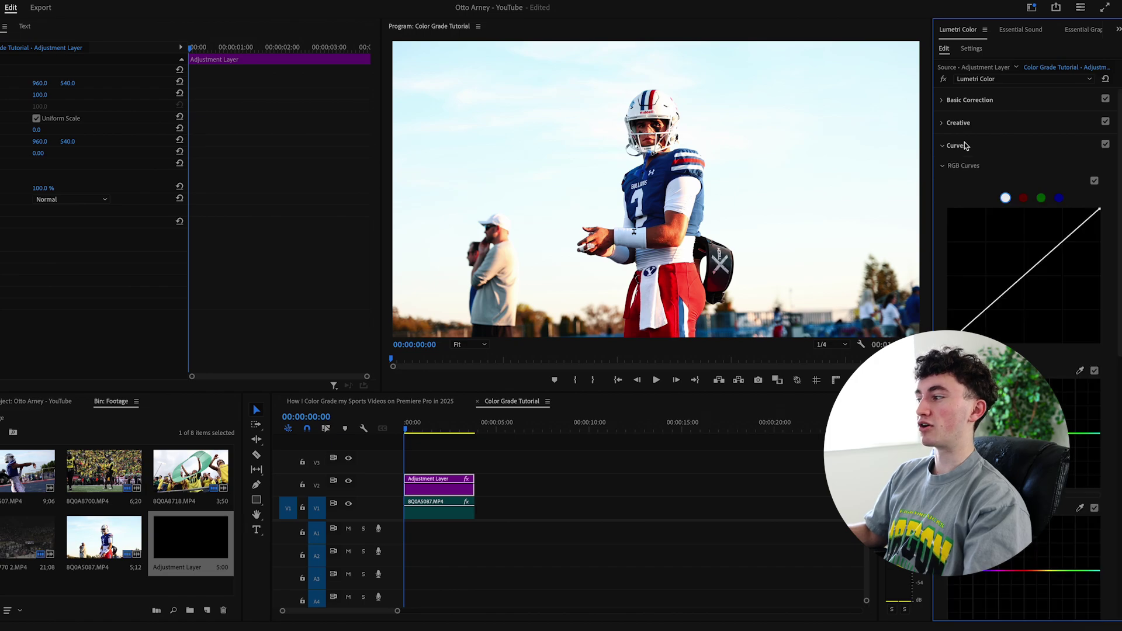
{"action": "left_click", "coordinate": [1023, 275]}
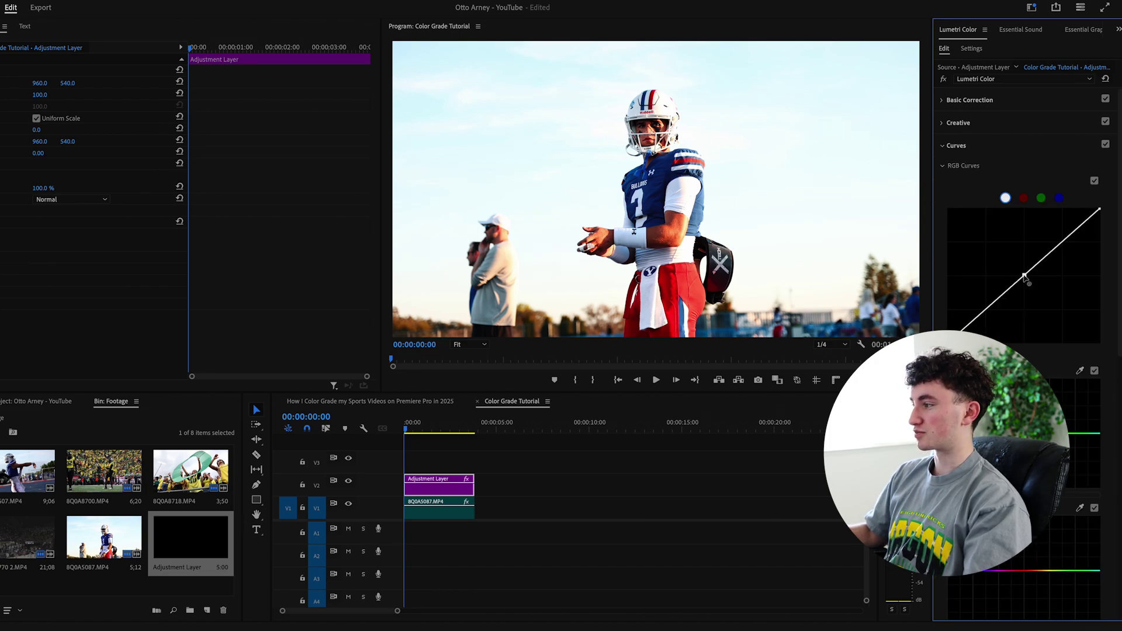
{"action": "left_click", "coordinate": [986, 309]}
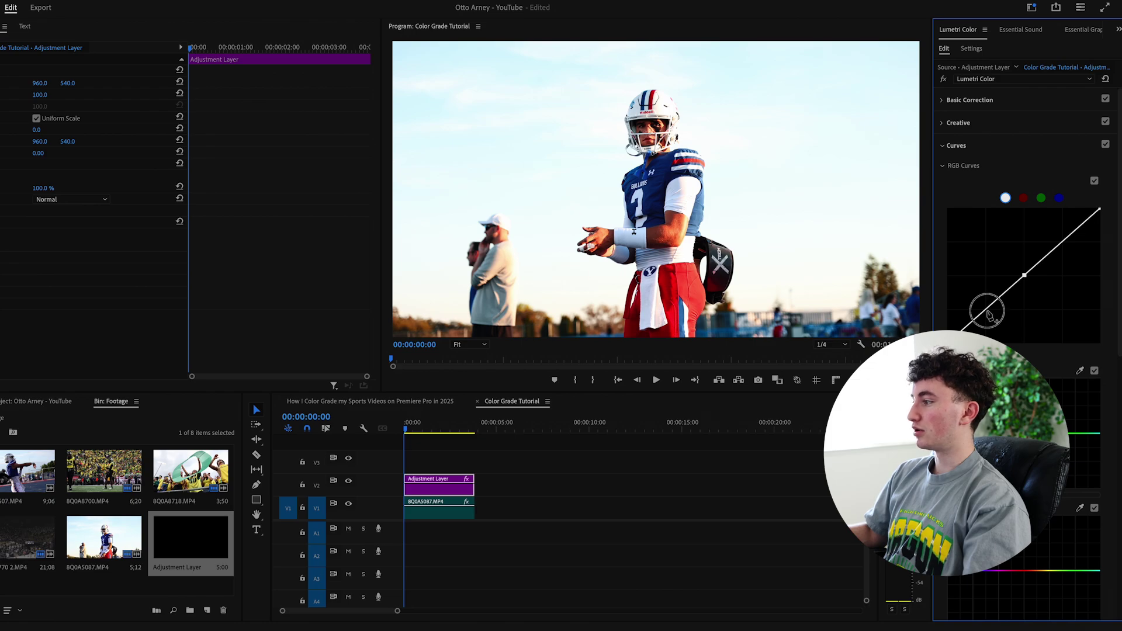
{"action": "left_click", "coordinate": [1062, 242]}
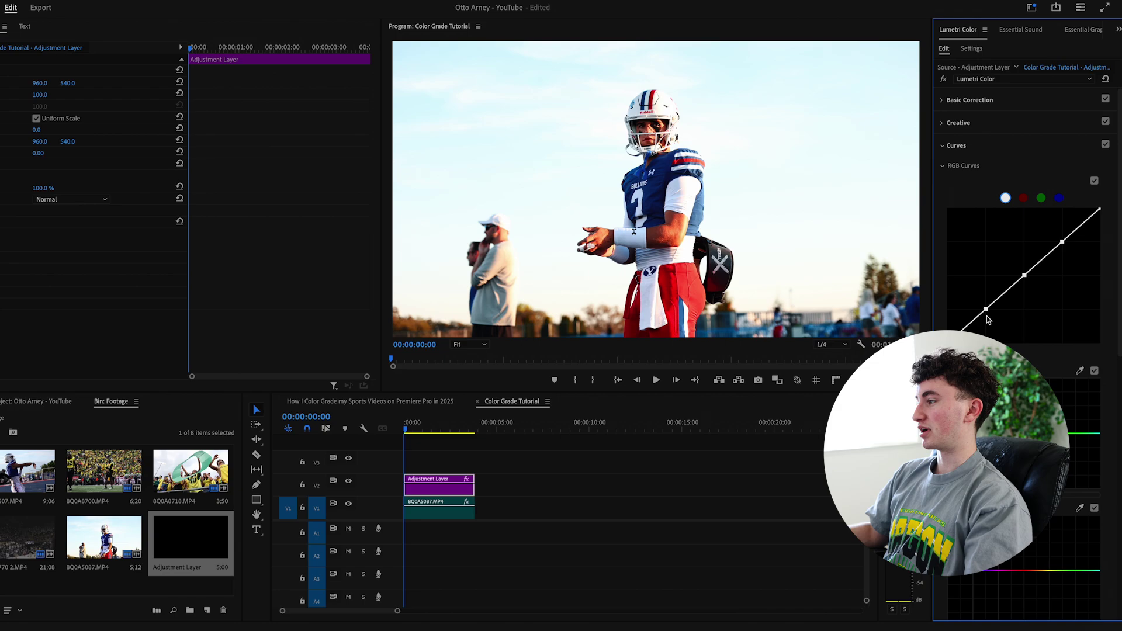
{"action": "left_click", "coordinate": [986, 312]}
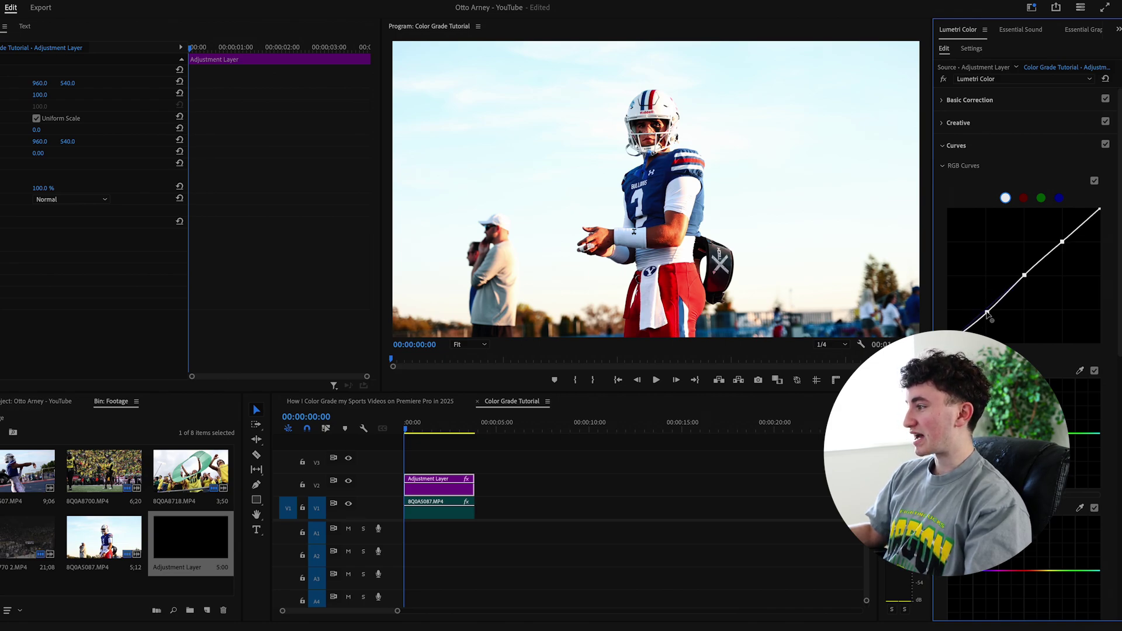
{"action": "left_click", "coordinate": [987, 313]}
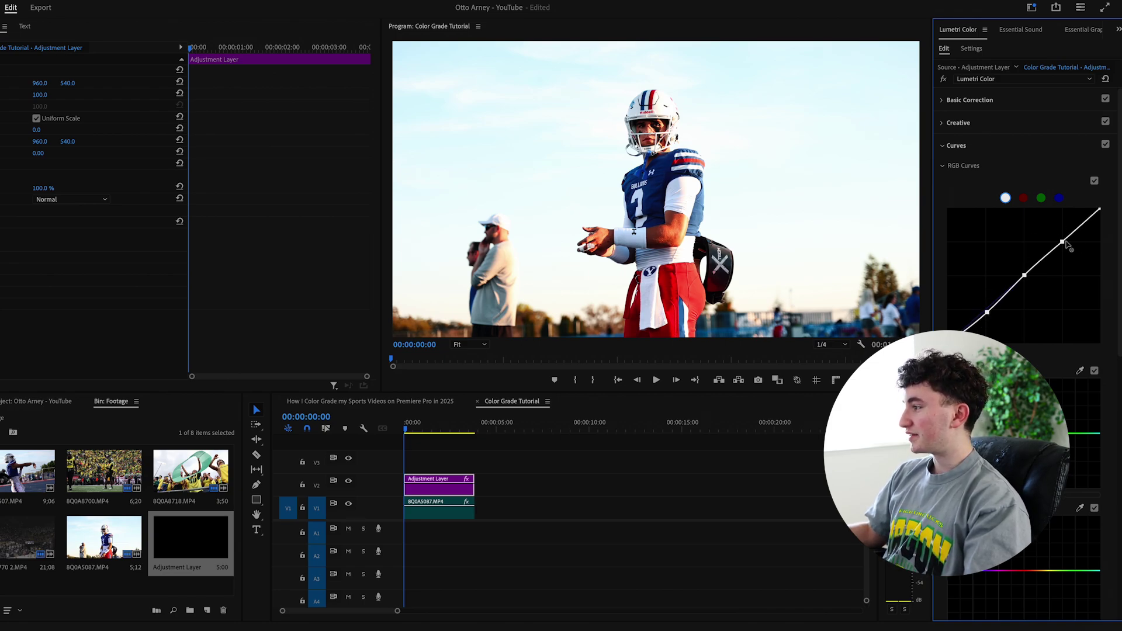
{"action": "left_click", "coordinate": [1063, 243]}
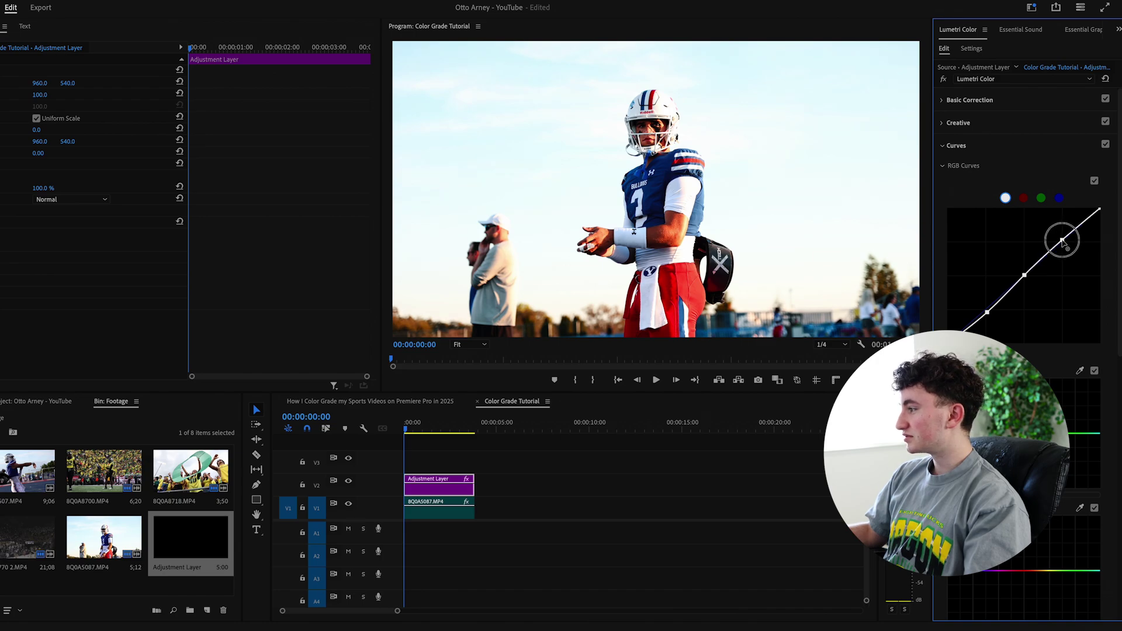
{"action": "left_click", "coordinate": [987, 313]}
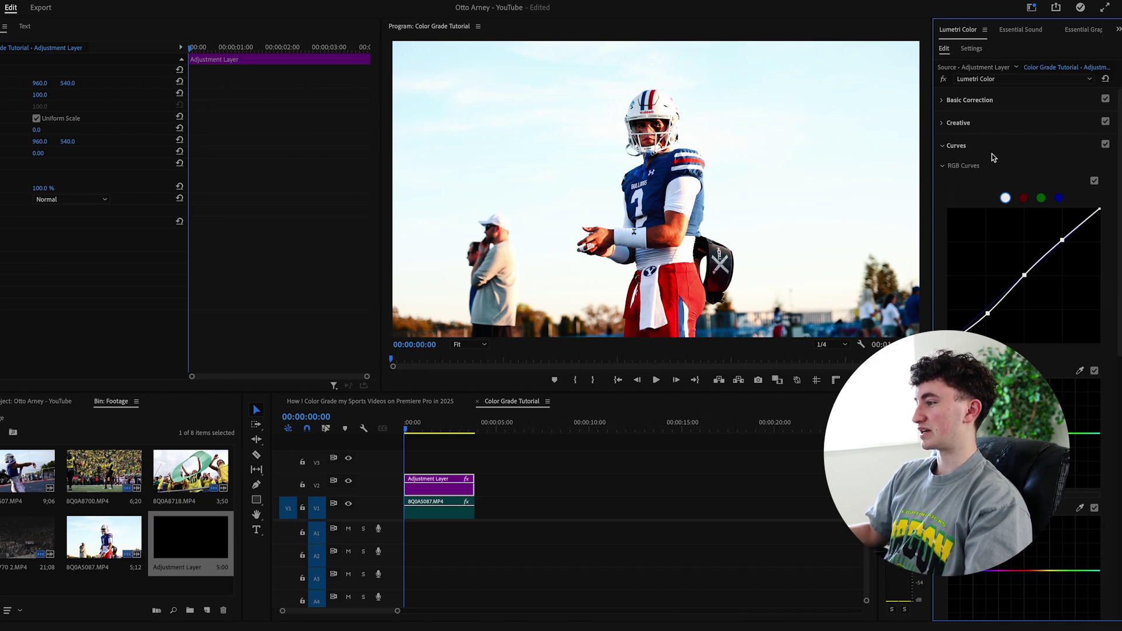
Toggle RGB Curves off and on to compare against the ungraded look.
{"action": "scroll", "coordinate": [963, 254], "scroll_direction": "down", "scroll_amount": 2}
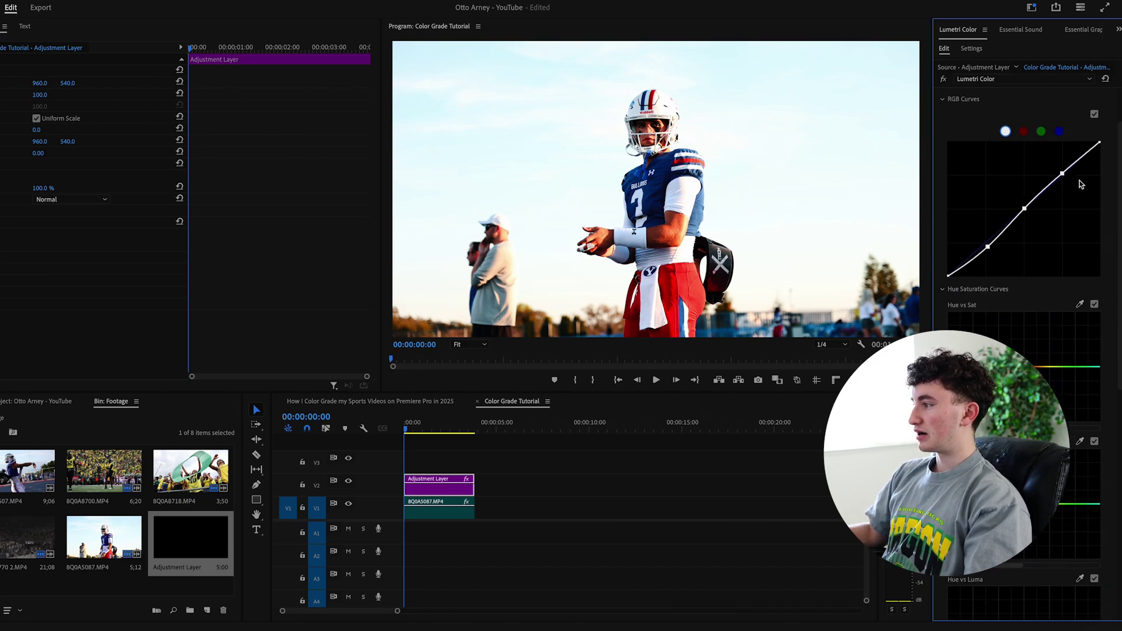
{"action": "left_click", "coordinate": [1095, 115]}
{"action": "left_click", "coordinate": [1094, 116]}
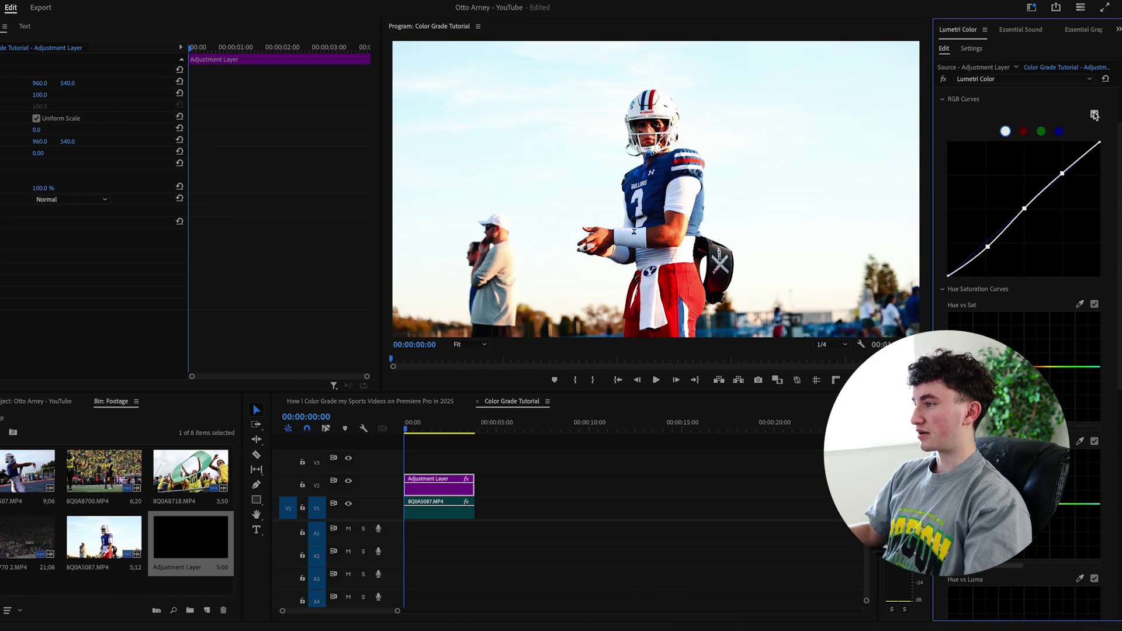
{"action": "left_click", "coordinate": [1094, 115]}
{"action": "left_click", "coordinate": [1095, 115]}
{"action": "left_click", "coordinate": [1095, 115]}
{"action": "left_click", "coordinate": [1095, 115]}
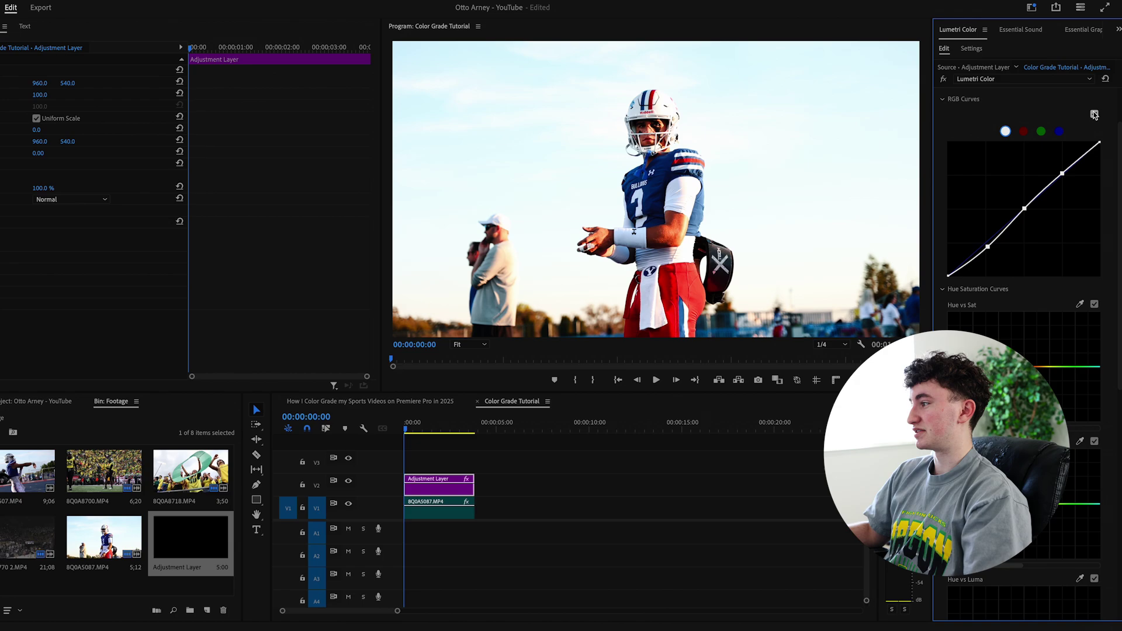
{"action": "left_click", "coordinate": [1095, 116]}
{"action": "left_click", "coordinate": [1094, 115]}
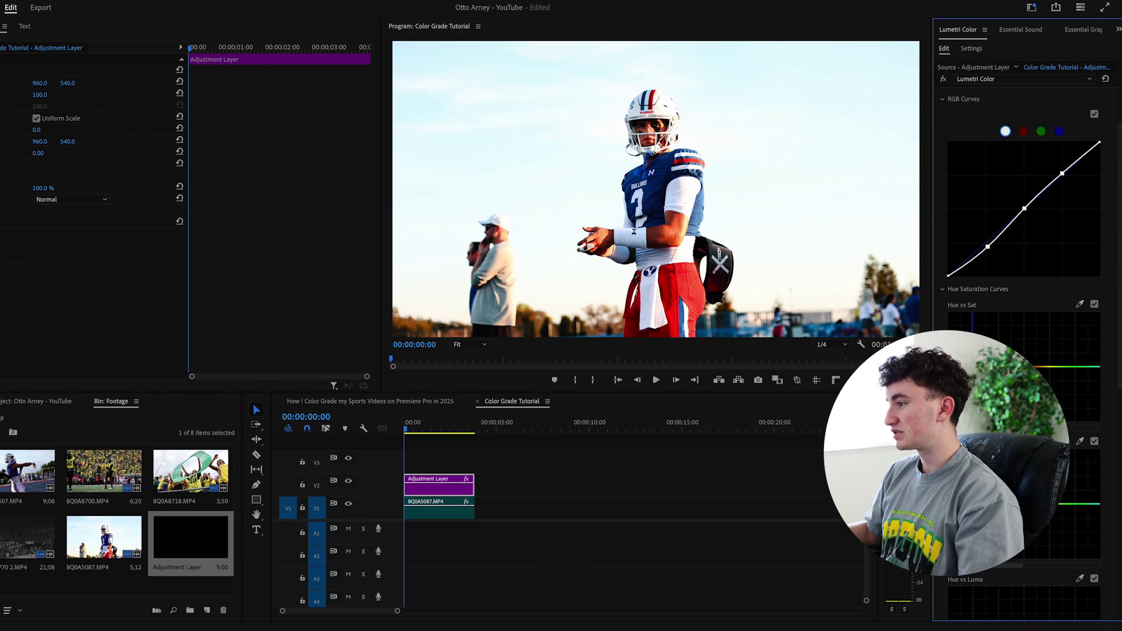
Raise the red-hue saturation with a point on the Hue vs Sat curve.
{"action": "scroll", "coordinate": [1022, 234], "scroll_direction": "down", "scroll_amount": 1}
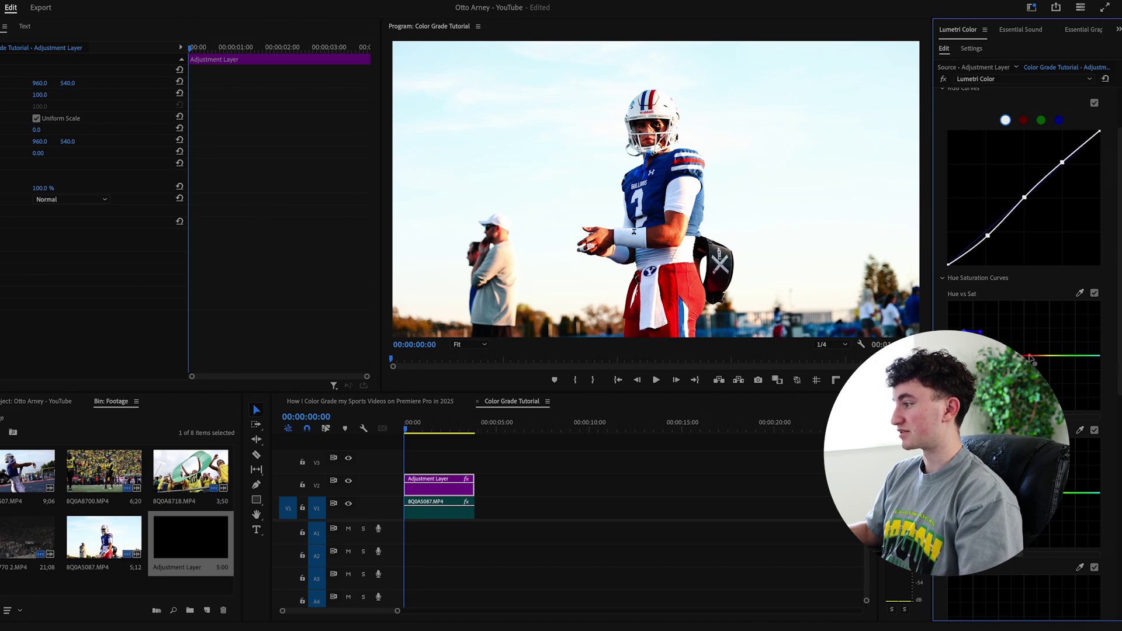
{"action": "mouse_move", "coordinate": [1027, 356]}
{"action": "left_mouse_down"}
{"action": "mouse_move", "coordinate": [1027, 326]}
{"action": "mouse_move", "coordinate": [1011, 307]}
{"action": "mouse_move", "coordinate": [1023, 349]}
{"action": "mouse_move", "coordinate": [1011, 326]}
{"action": "mouse_move", "coordinate": [1013, 343]}
{"action": "left_mouse_up"}
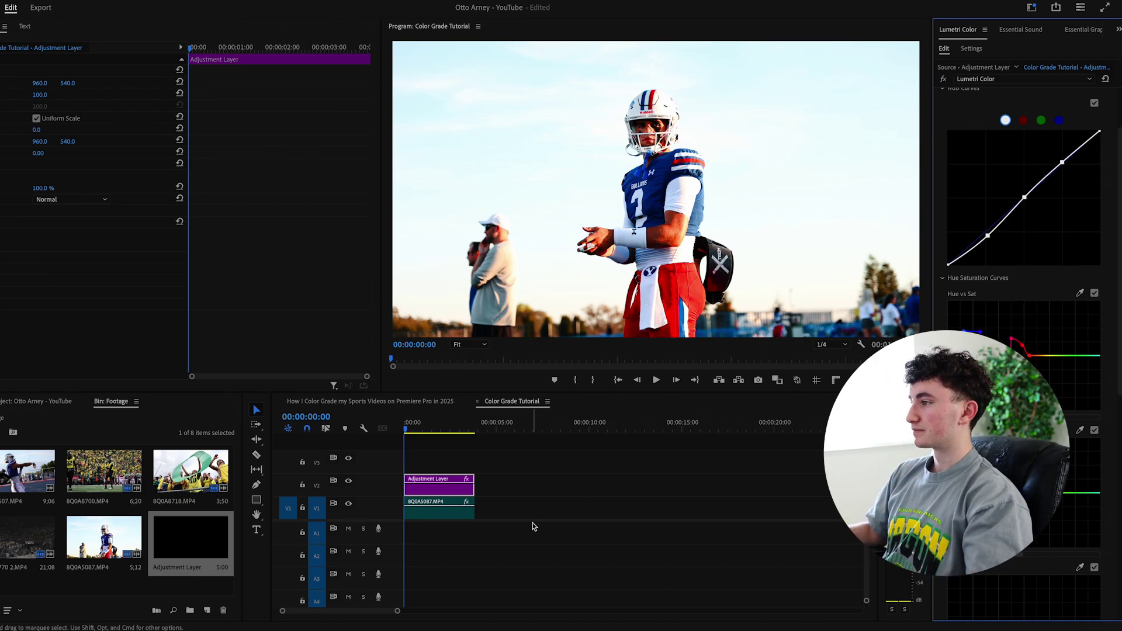
Collapse Curves, Color Wheels & Match and HSL Secondary so the list ends at Vignette.
{"action": "scroll", "coordinate": [994, 205], "scroll_direction": "up", "scroll_amount": 3}
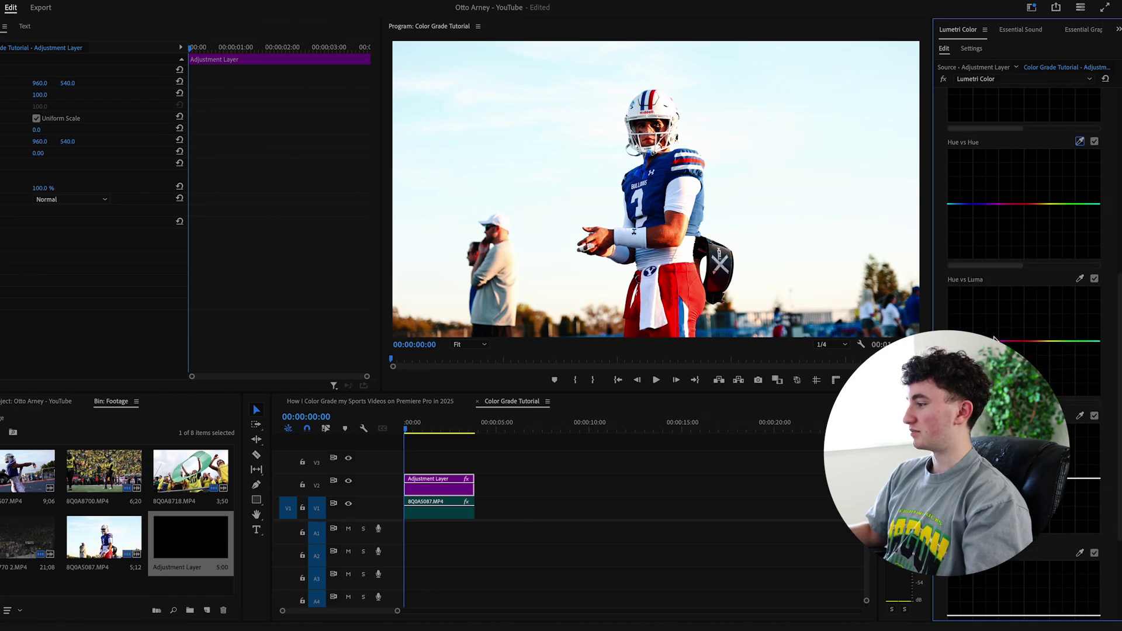
{"action": "left_click", "coordinate": [967, 168]}
{"action": "left_click", "coordinate": [966, 168]}
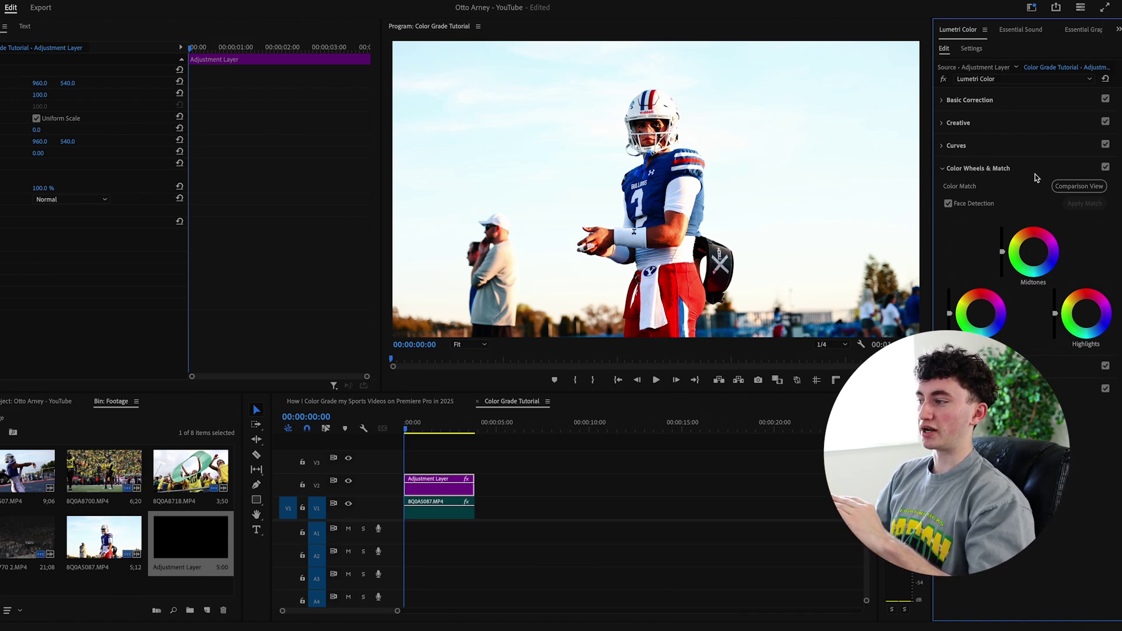
{"action": "left_click", "coordinate": [972, 168]}
{"action": "left_click", "coordinate": [970, 190]}
{"action": "left_click", "coordinate": [974, 192]}
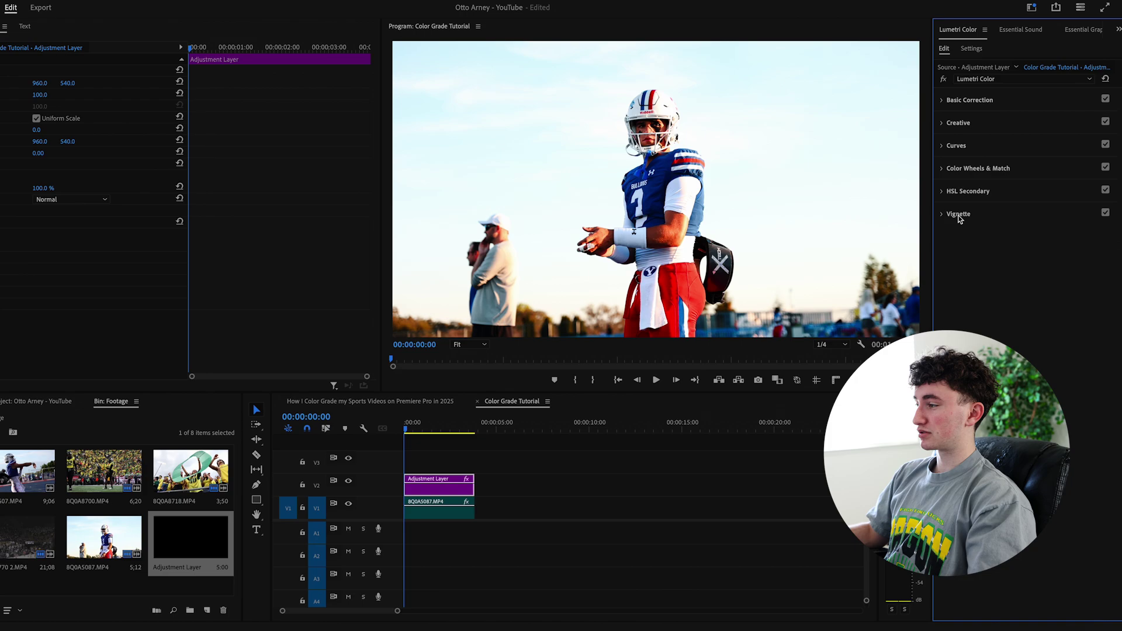
Add a subtle vignette with Amount -0.3 and Feather 60.
{"action": "left_click", "coordinate": [961, 214]}
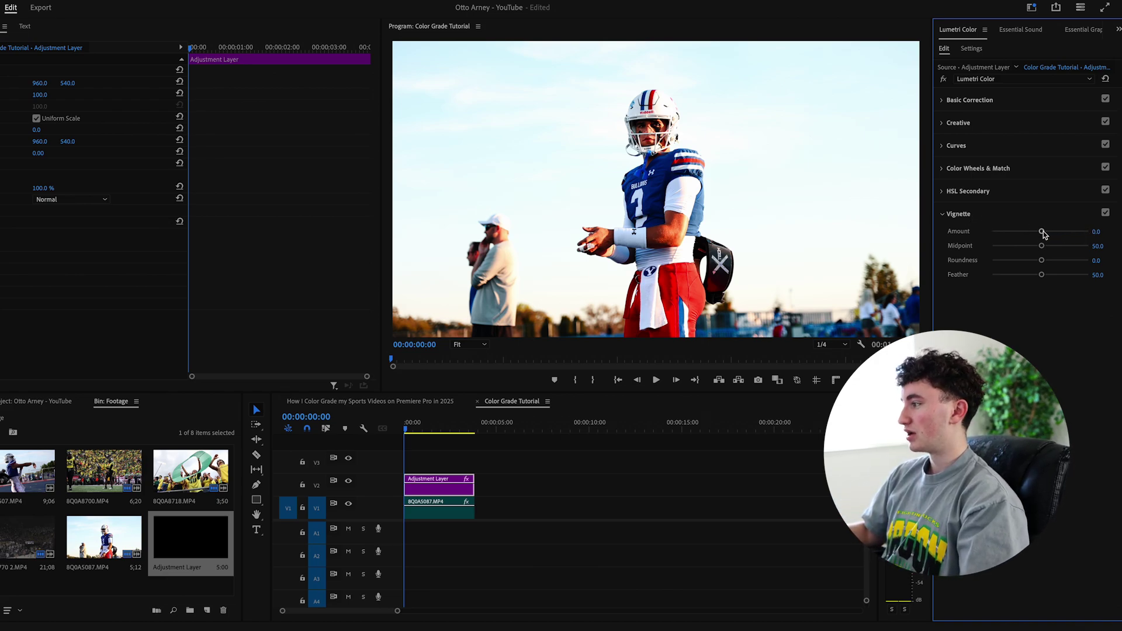
{"action": "mouse_move", "coordinate": [1041, 231]}
{"action": "left_mouse_down"}
{"action": "mouse_move", "coordinate": [990, 234]}
{"action": "mouse_move", "coordinate": [1035, 232]}
{"action": "left_mouse_up"}
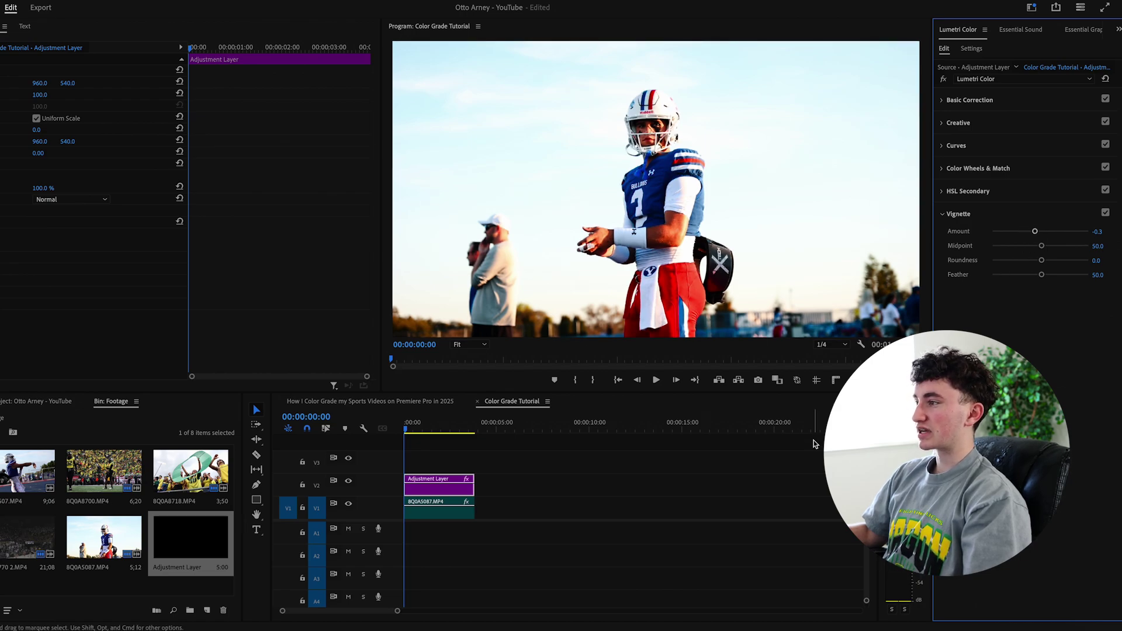
{"action": "left_click", "coordinate": [1098, 274]}
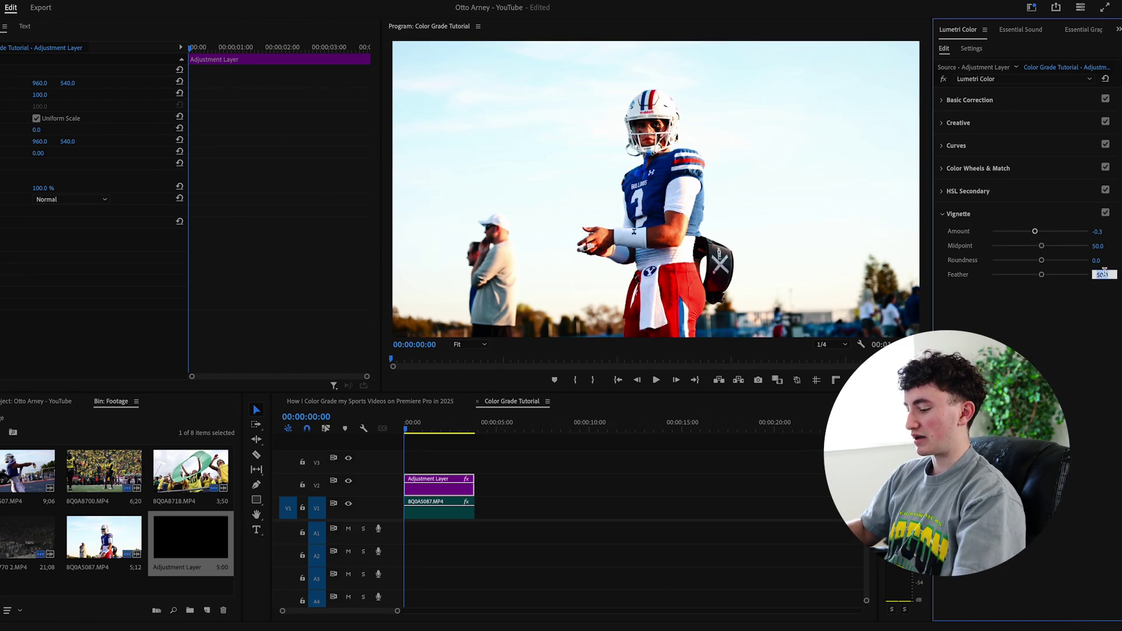
{"action": "type", "text": "60"}
{"action": "key", "text": "Return"}
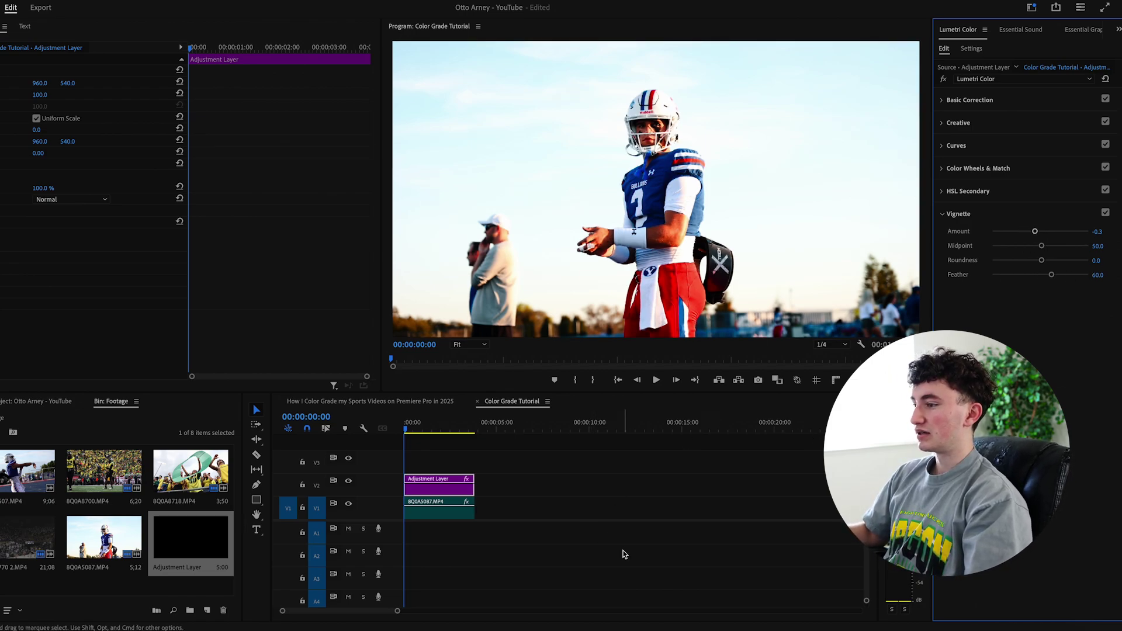
{"action": "left_click", "coordinate": [584, 544]}
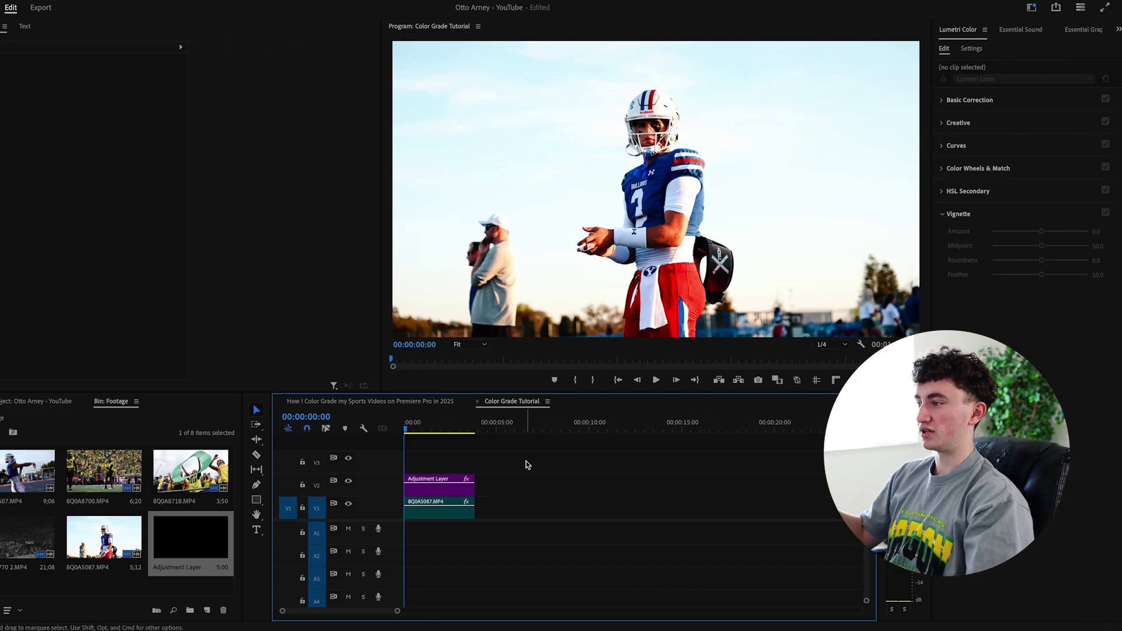
Play the sequence briefly and set playback resolution to Full.
{"action": "key", "text": "space"}
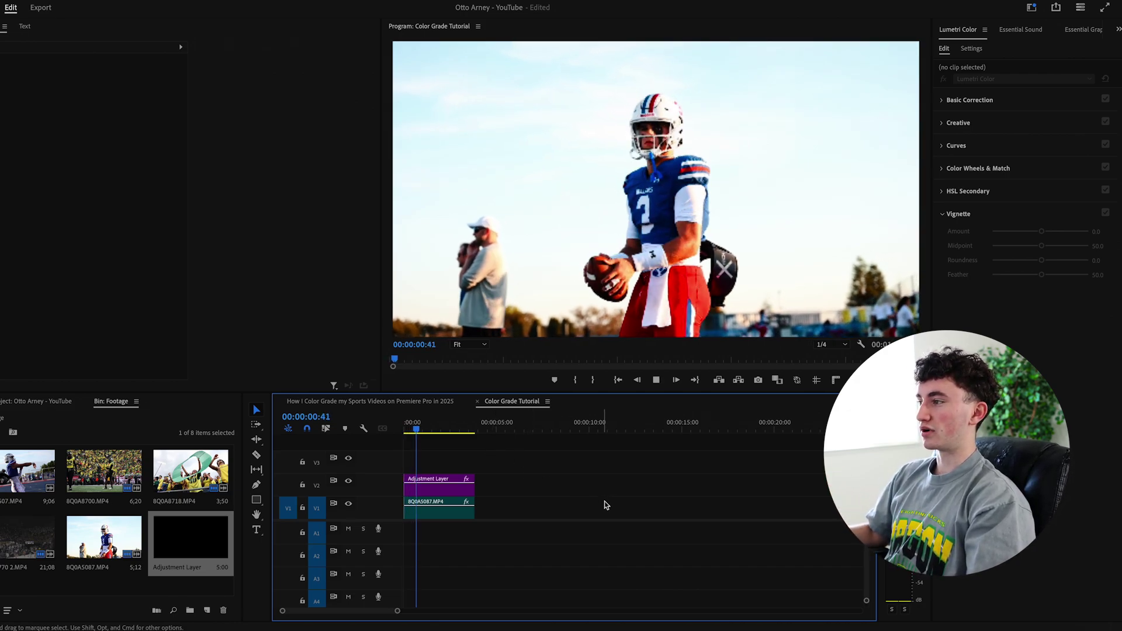
{"action": "key", "text": "space"}
{"action": "key", "text": "d"}
{"action": "left_click", "coordinate": [826, 346]}
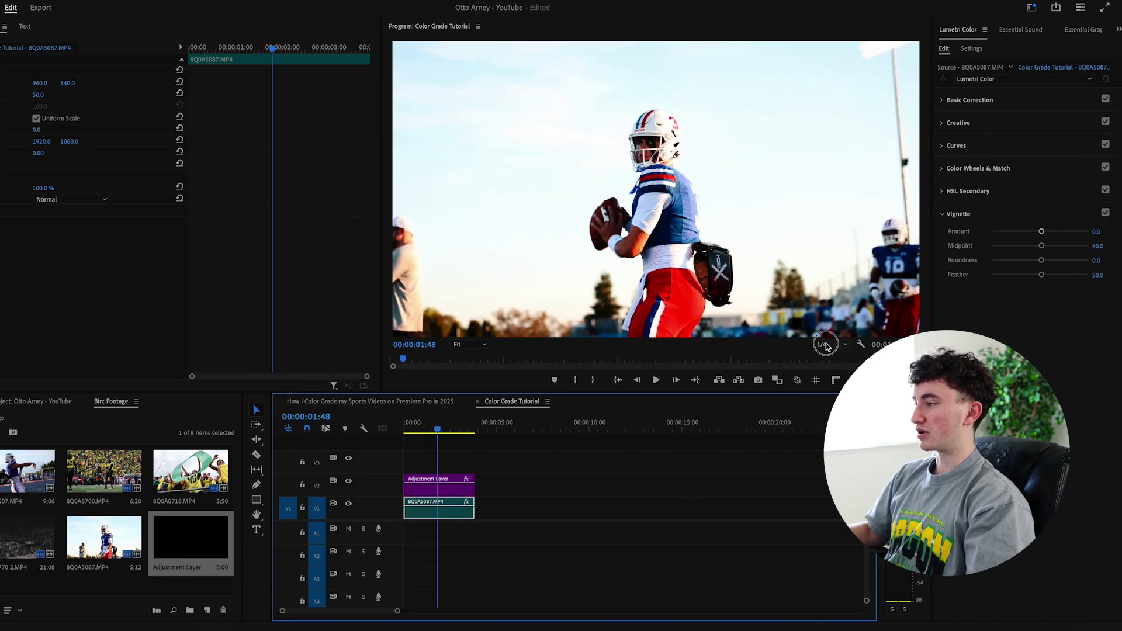
{"action": "left_click", "coordinate": [824, 327]}
{"action": "left_click", "coordinate": [596, 509]}
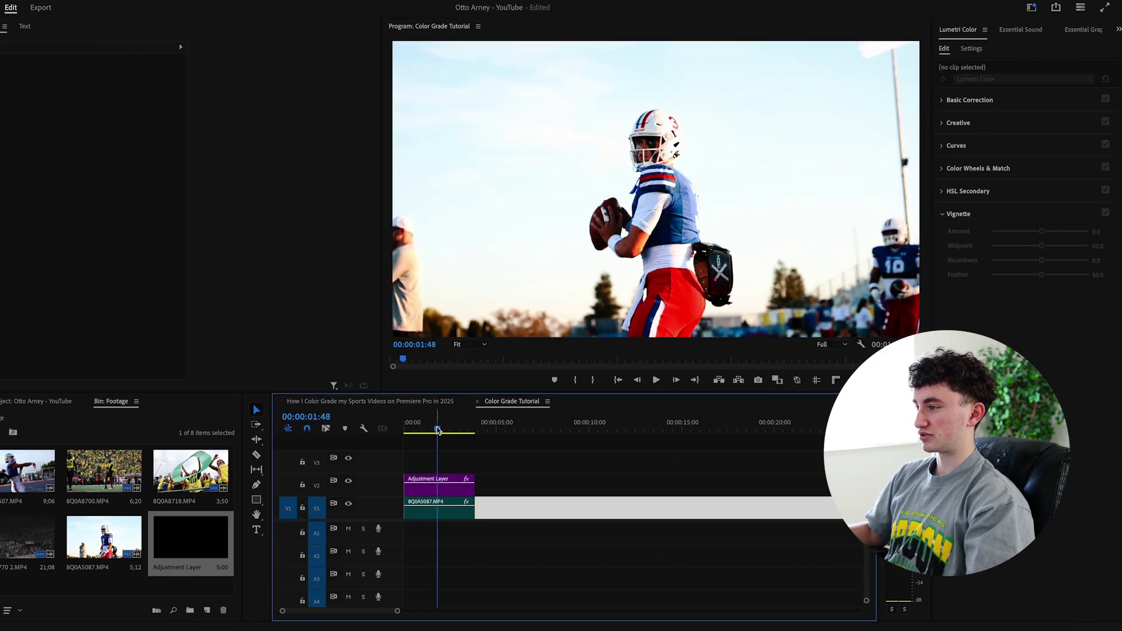
Replay the sequence from the start and scrub to about 00:00:01:55.
{"action": "key", "text": "d"}
{"action": "key", "text": "Home"}
{"action": "key", "text": "space"}
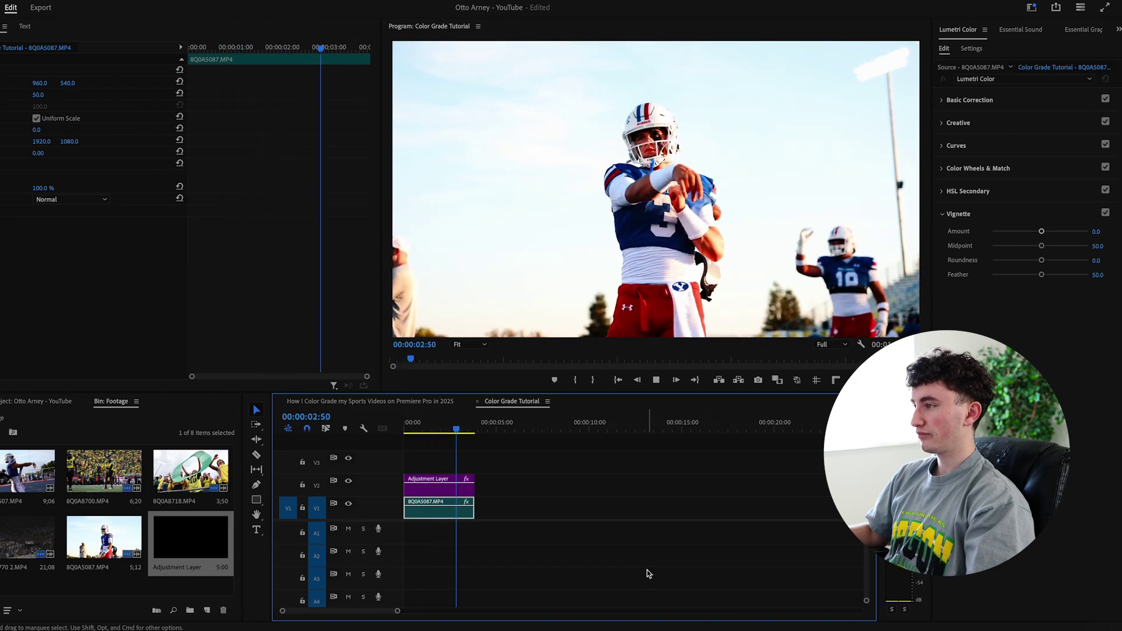
{"action": "key", "text": "space"}
{"action": "left_click", "coordinate": [435, 428]}
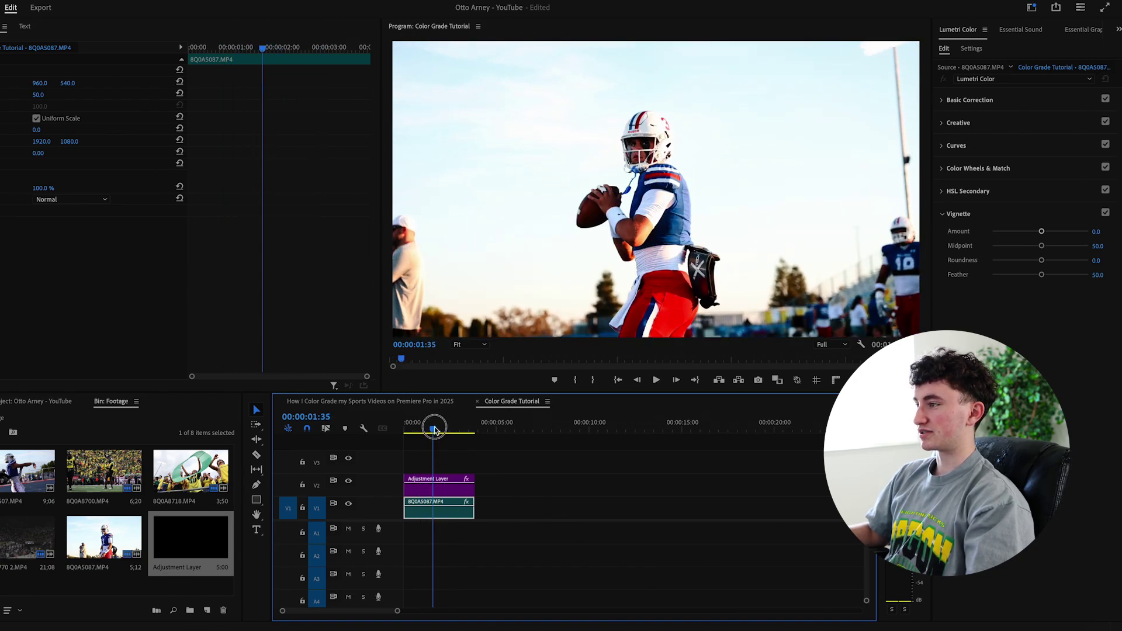
{"action": "left_click_drag", "start_coordinate": [435, 428], "coordinate": [442, 428]}
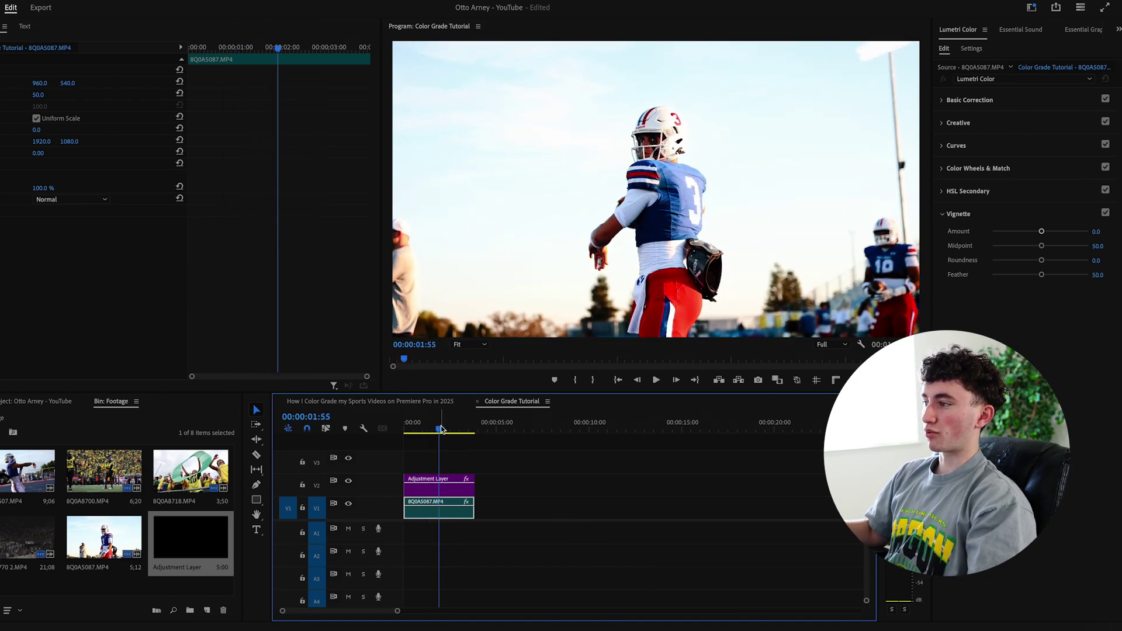
Toggle the V2 track output repeatedly to compare the frame with and without the grade.
{"action": "left_click", "coordinate": [349, 482]}
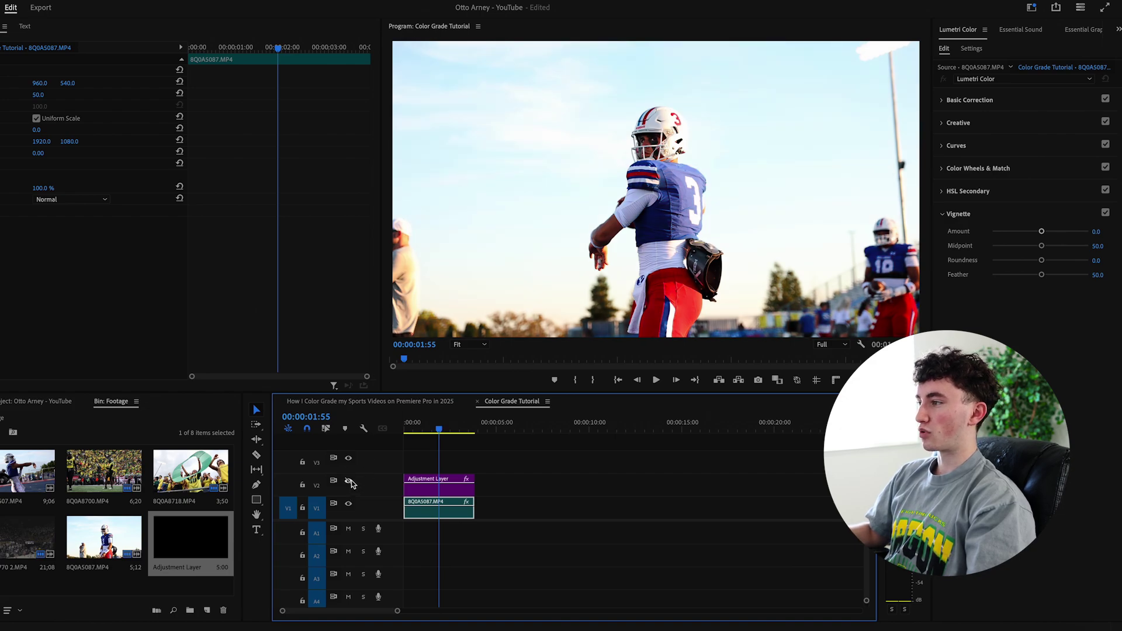
{"action": "left_click", "coordinate": [350, 481]}
{"action": "left_click", "coordinate": [350, 482]}
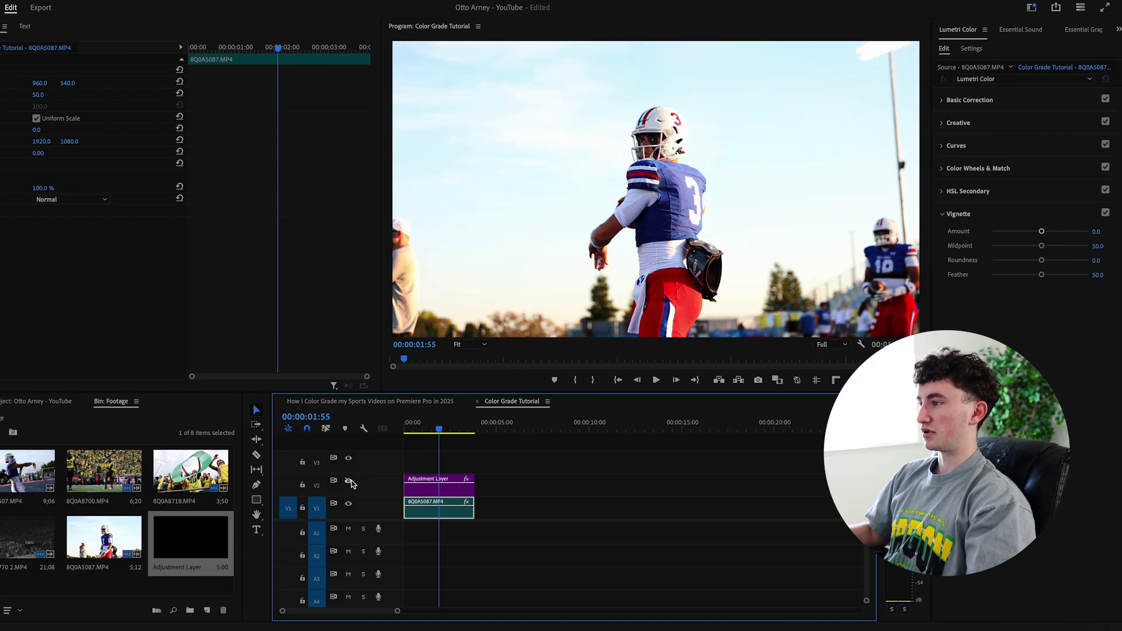
{"action": "left_click", "coordinate": [350, 481]}
{"action": "left_click", "coordinate": [349, 481]}
{"action": "left_click", "coordinate": [349, 482]}
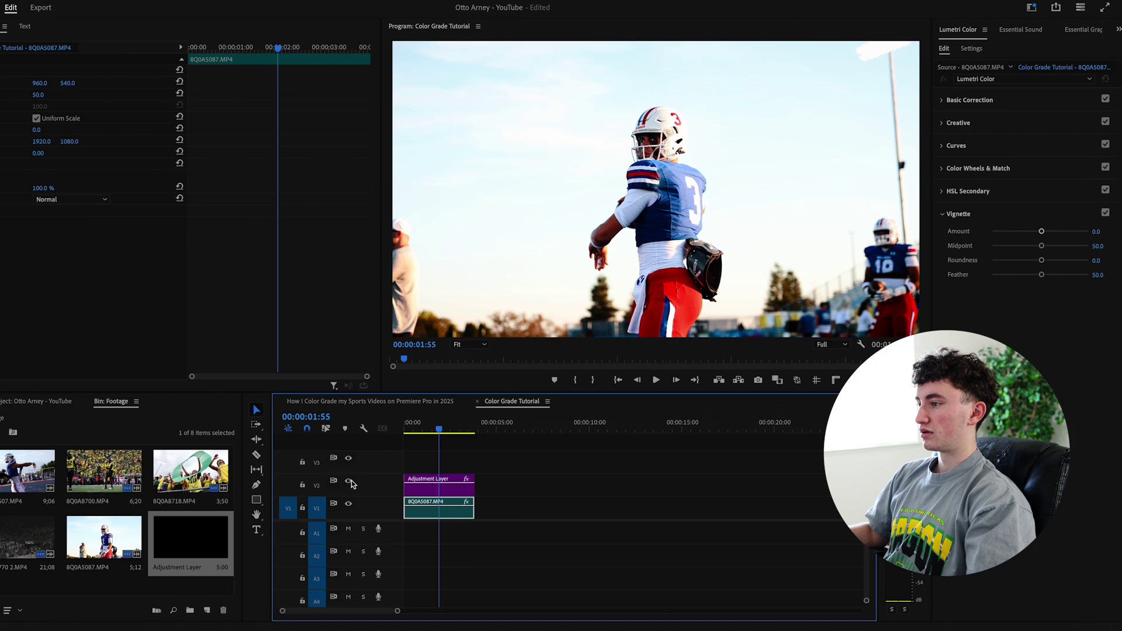
{"action": "left_click", "coordinate": [349, 482]}
{"action": "left_click", "coordinate": [350, 482]}
{"action": "left_click", "coordinate": [349, 481]}
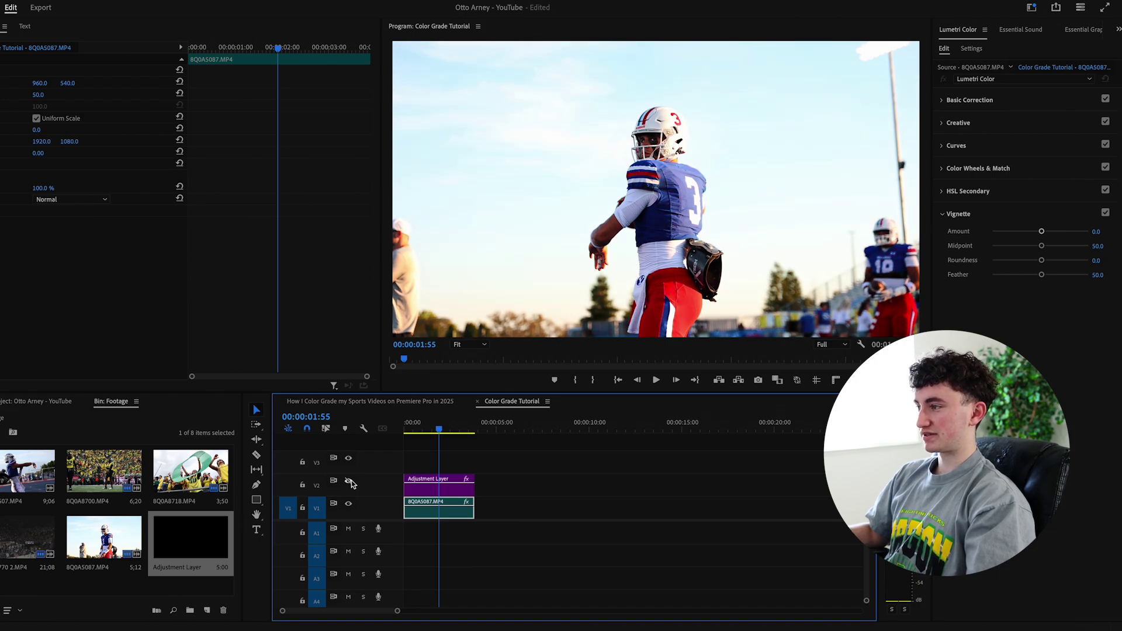
{"action": "left_click", "coordinate": [349, 481]}
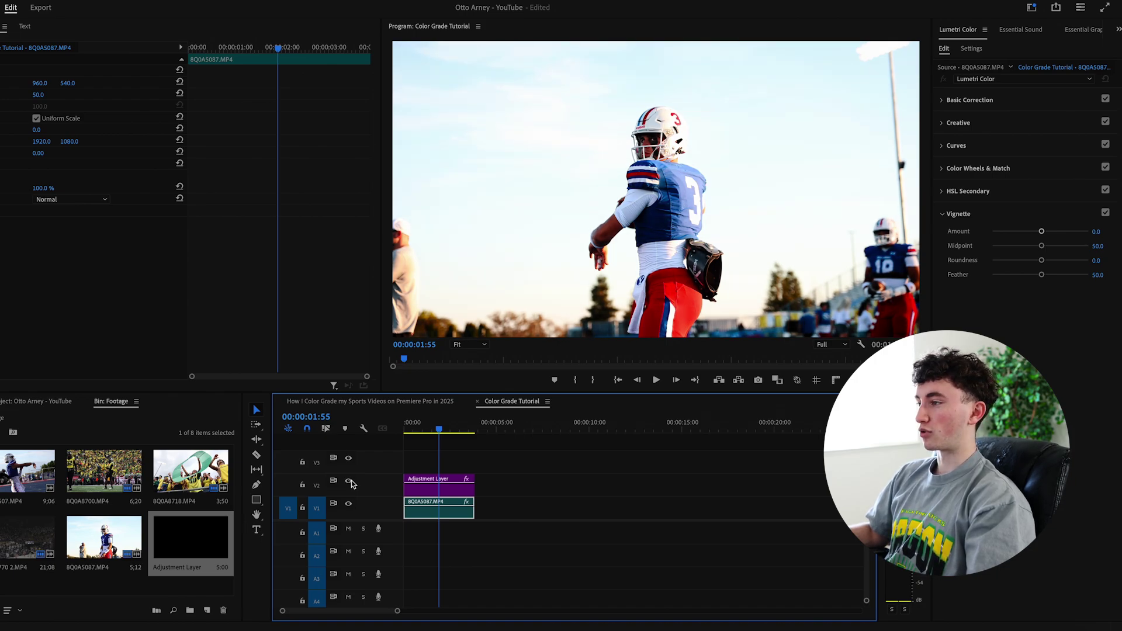
{"action": "left_click", "coordinate": [350, 481]}
{"action": "left_click", "coordinate": [349, 481]}
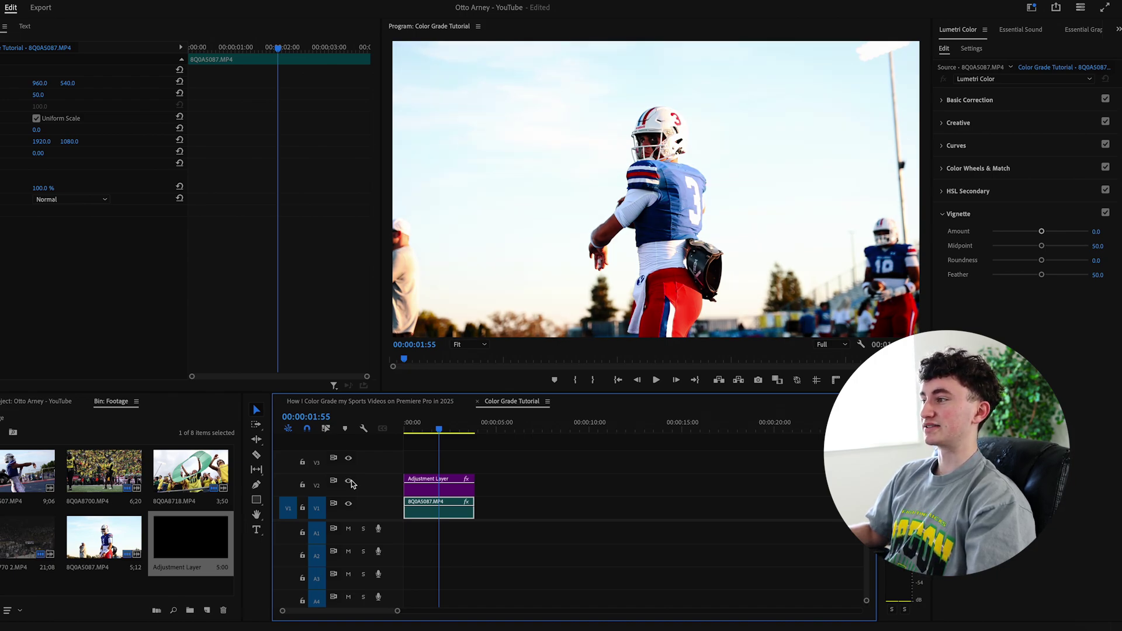
{"action": "left_click", "coordinate": [350, 482]}
{"action": "left_click", "coordinate": [349, 481]}
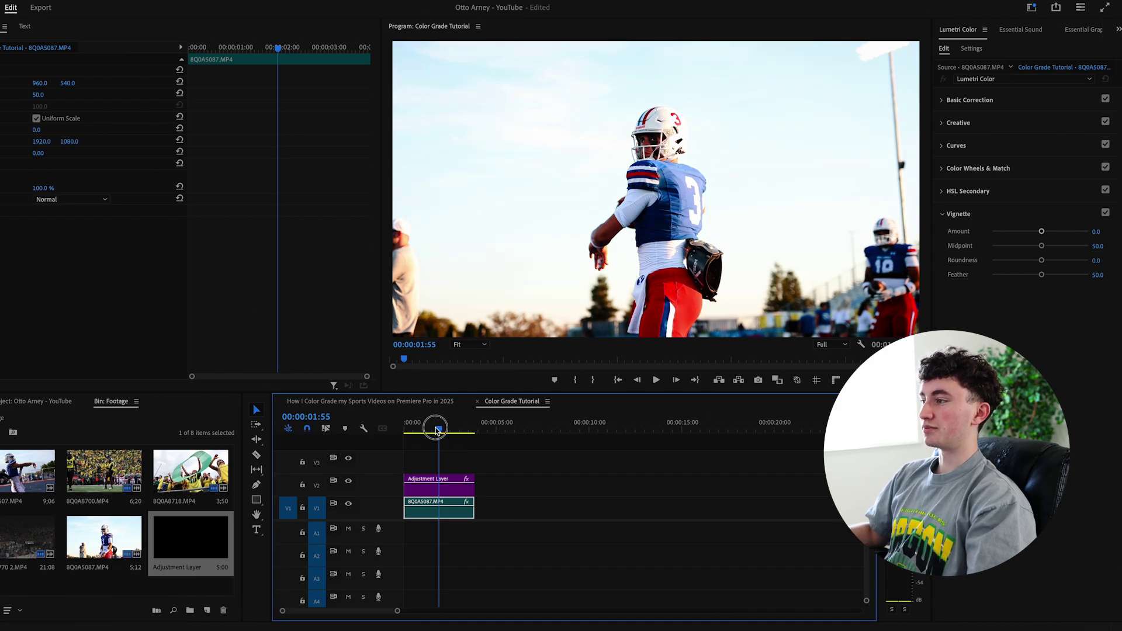
Scrub back to 00:00:01:05, compare the grade again, and zoom the timeline out.
{"action": "left_click_drag", "start_coordinate": [433, 426], "coordinate": [420, 430]}
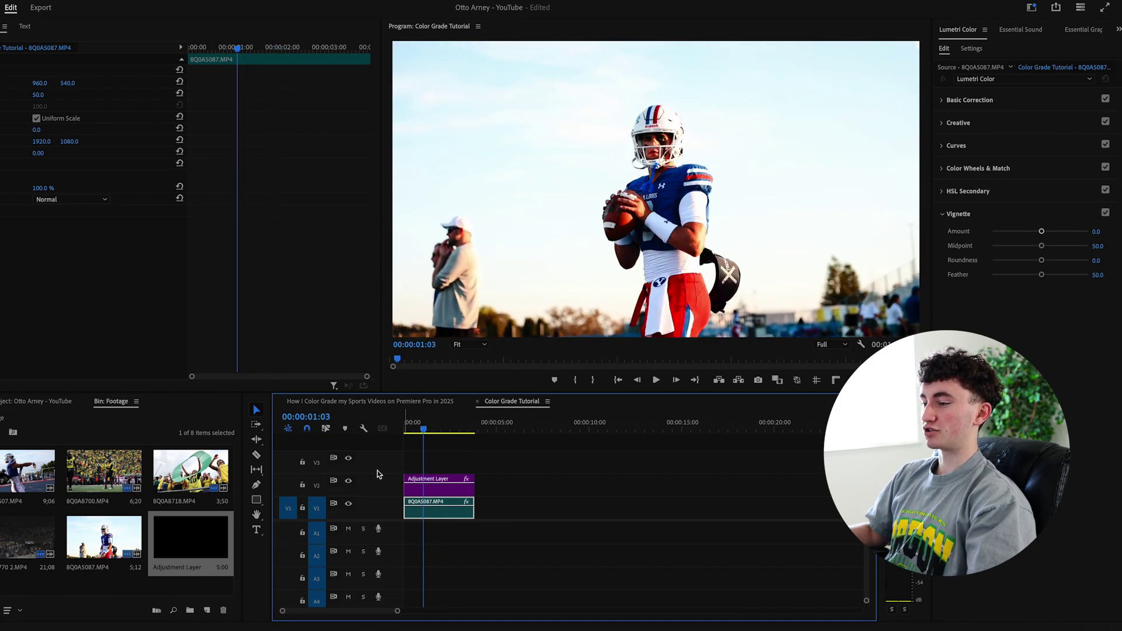
{"action": "left_click", "coordinate": [349, 481]}
{"action": "left_click", "coordinate": [349, 481]}
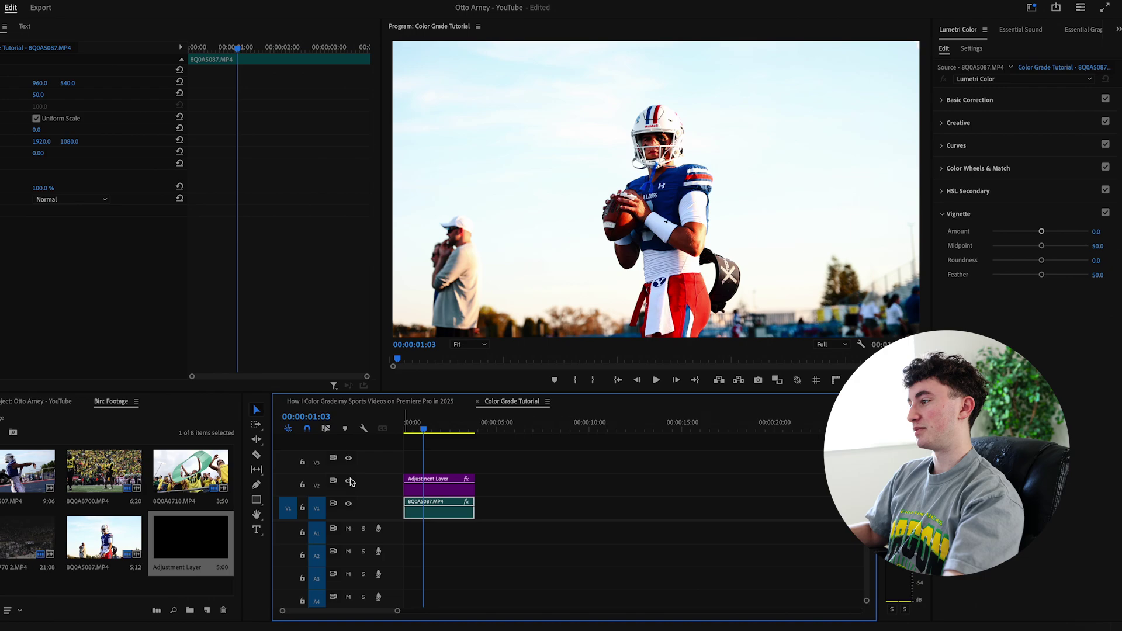
{"action": "left_click", "coordinate": [350, 481]}
{"action": "left_click", "coordinate": [350, 481]}
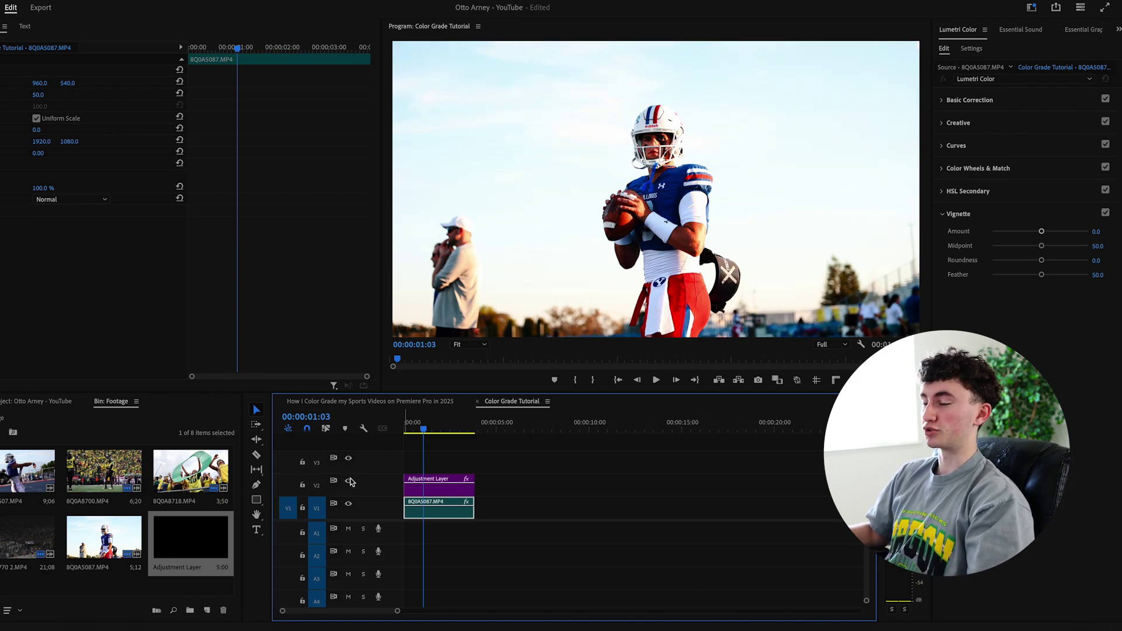
{"action": "key", "text": "minus"}
{"action": "key", "text": "minus"}
{"action": "key", "text": "minus"}
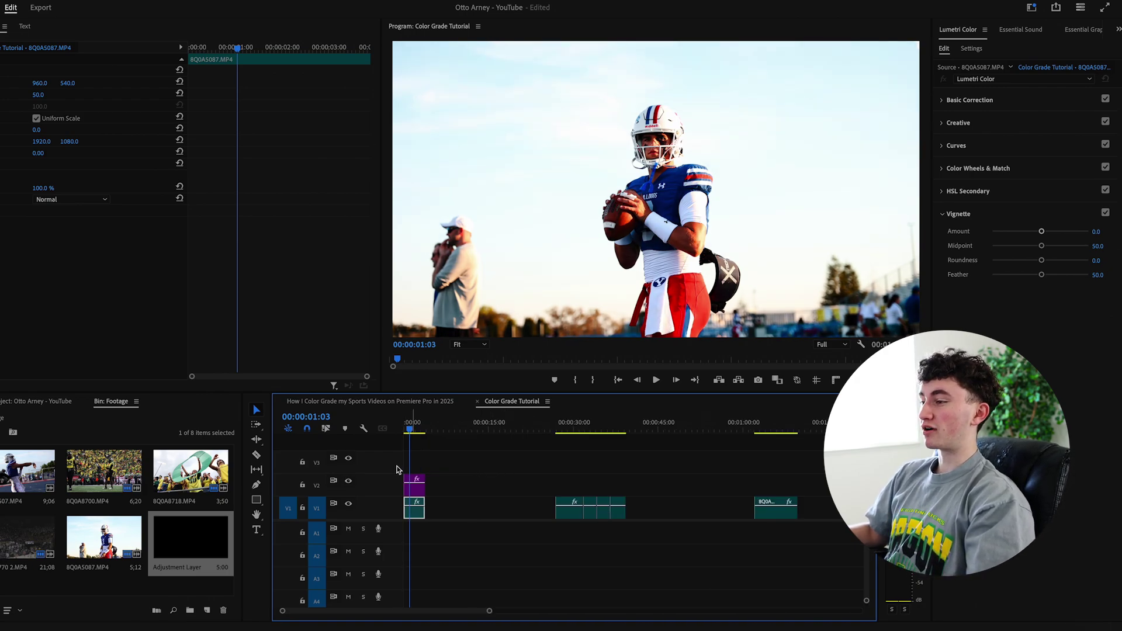
Move the adjustment layer onto V2 over the clips near 00:30, ending around 00:34.
{"action": "left_click", "coordinate": [454, 467]}
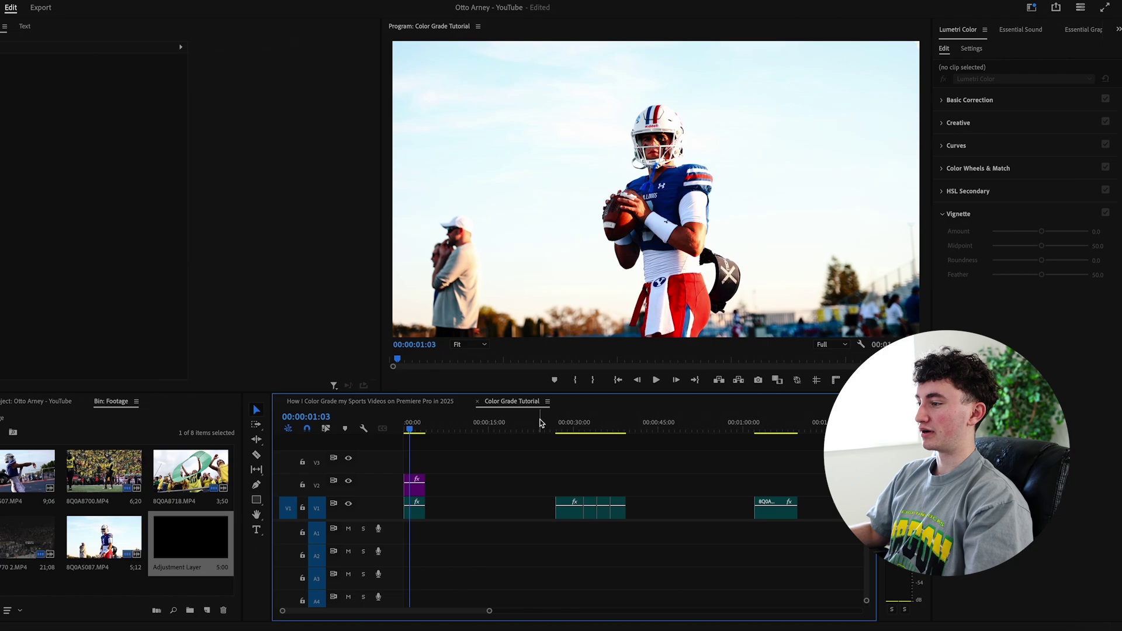
{"action": "left_click", "coordinate": [566, 425]}
{"action": "mouse_move", "coordinate": [565, 425]}
{"action": "left_mouse_down"}
{"action": "mouse_move", "coordinate": [616, 426]}
{"action": "mouse_move", "coordinate": [577, 429]}
{"action": "left_mouse_up"}
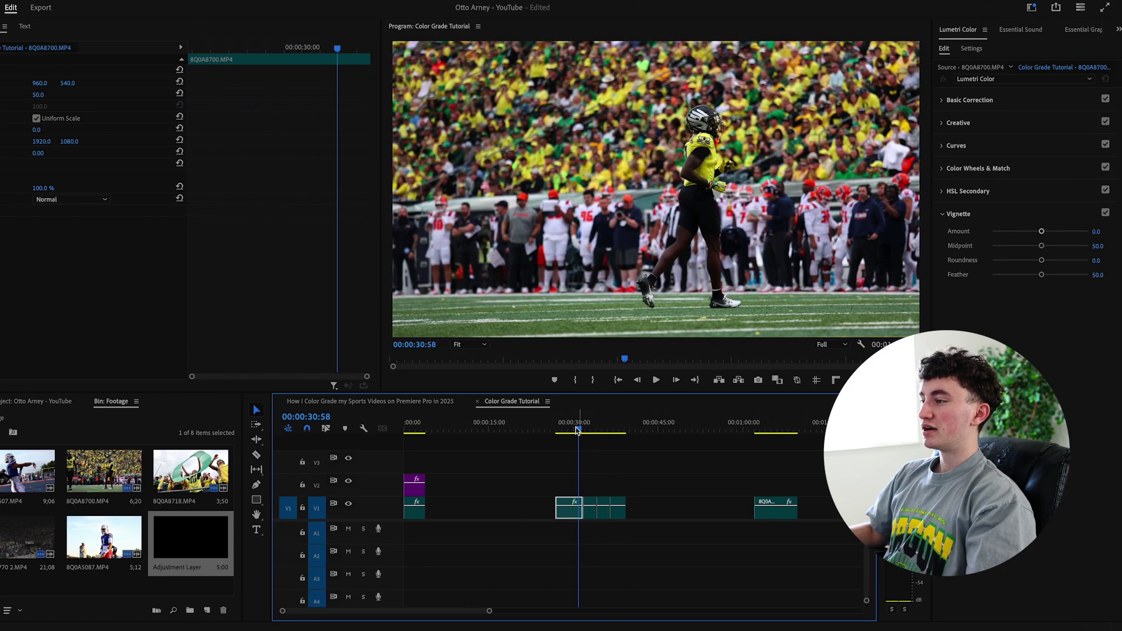
{"action": "left_click", "coordinate": [417, 494]}
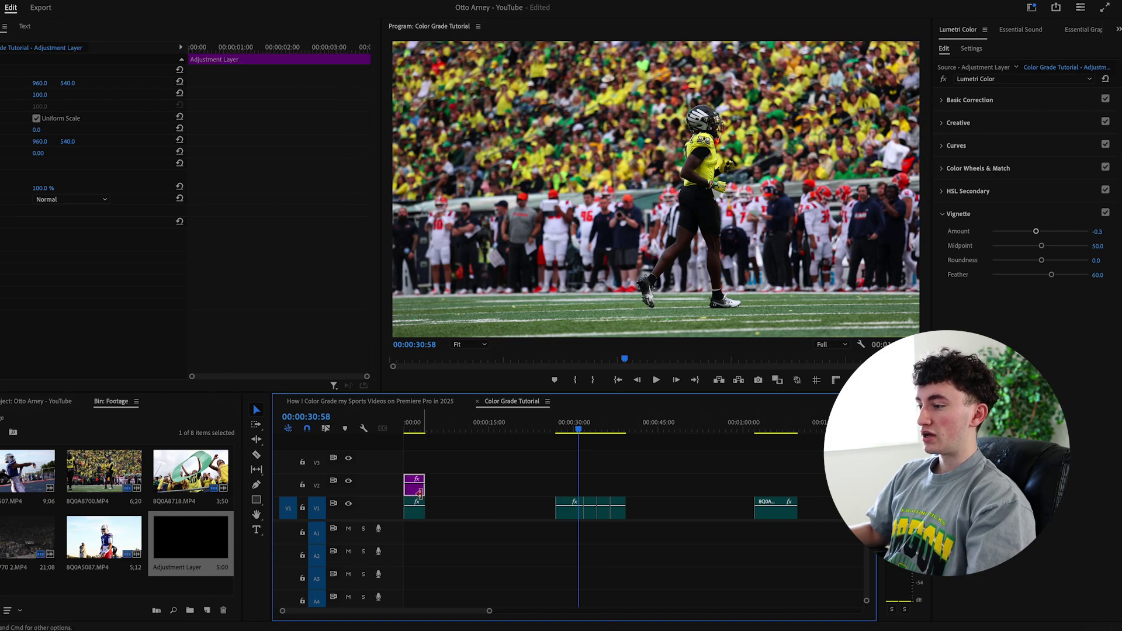
{"action": "left_click_drag", "start_coordinate": [416, 495], "coordinate": [625, 487]}
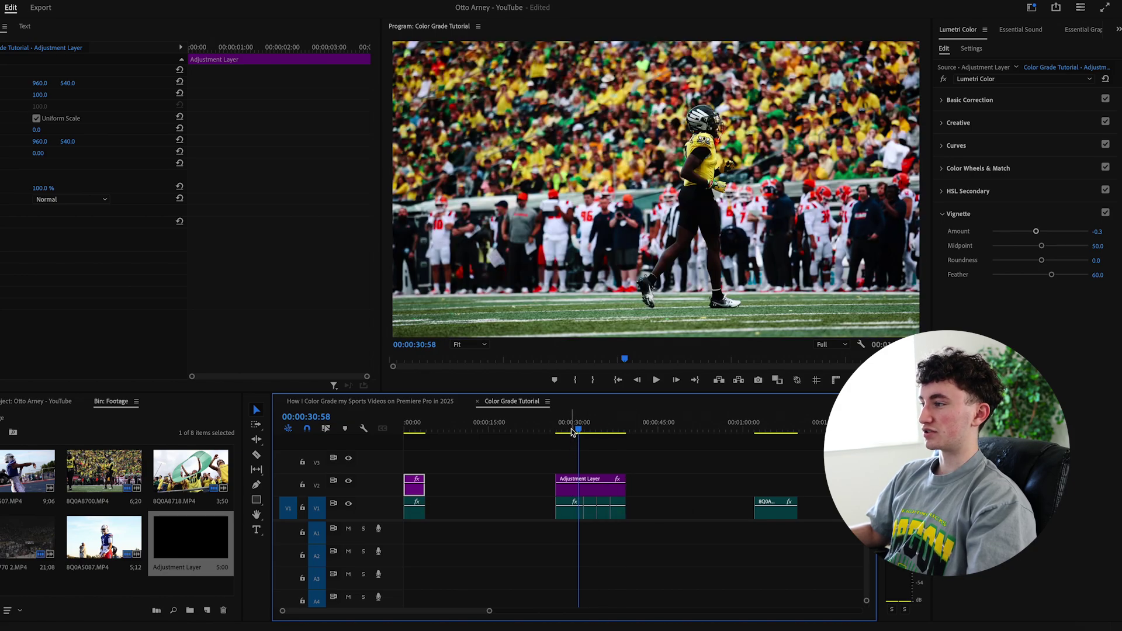
{"action": "left_click", "coordinate": [568, 431]}
{"action": "left_click_drag", "start_coordinate": [568, 431], "coordinate": [566, 431]}
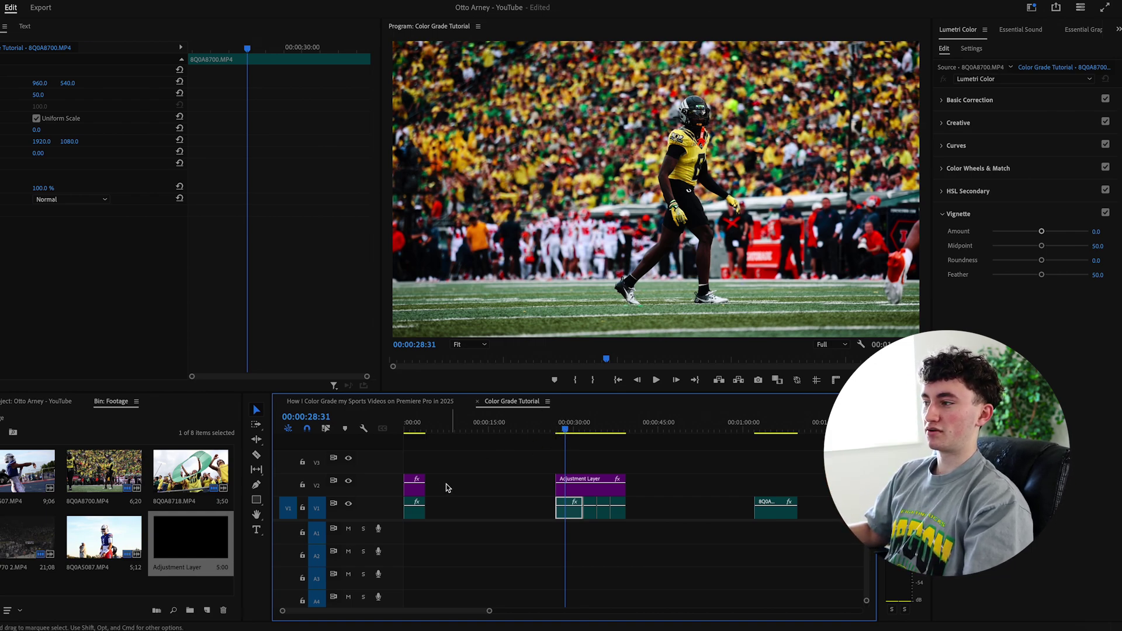
{"action": "left_click", "coordinate": [348, 482]}
{"action": "left_click", "coordinate": [349, 481]}
{"action": "left_click", "coordinate": [349, 482]}
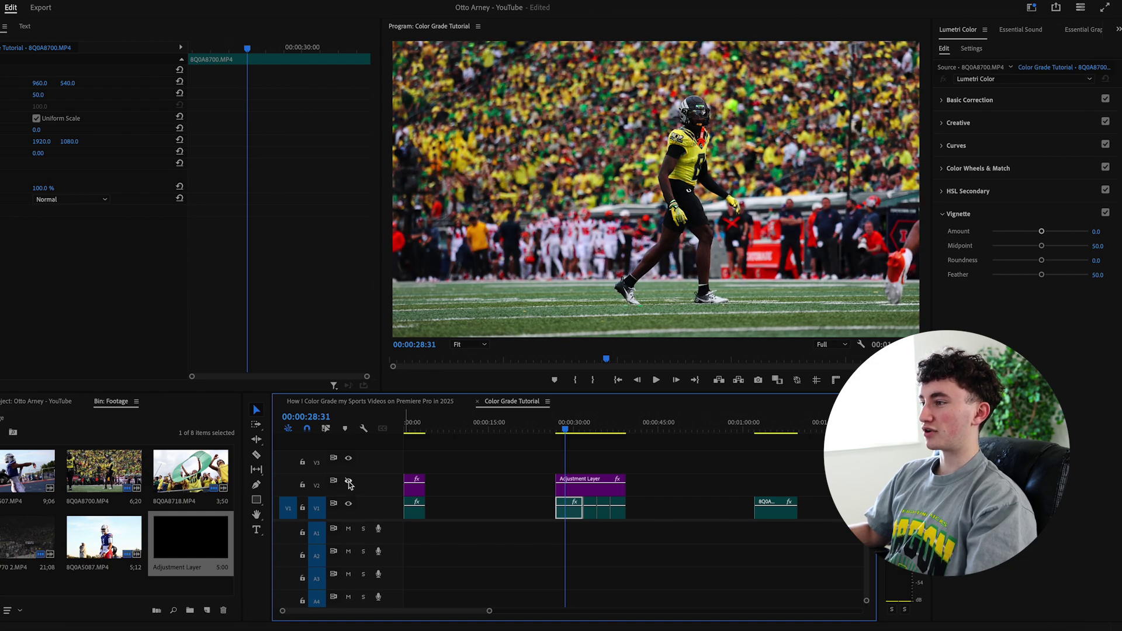
{"action": "left_click", "coordinate": [349, 482]}
{"action": "left_click", "coordinate": [348, 481]}
{"action": "left_click", "coordinate": [349, 481]}
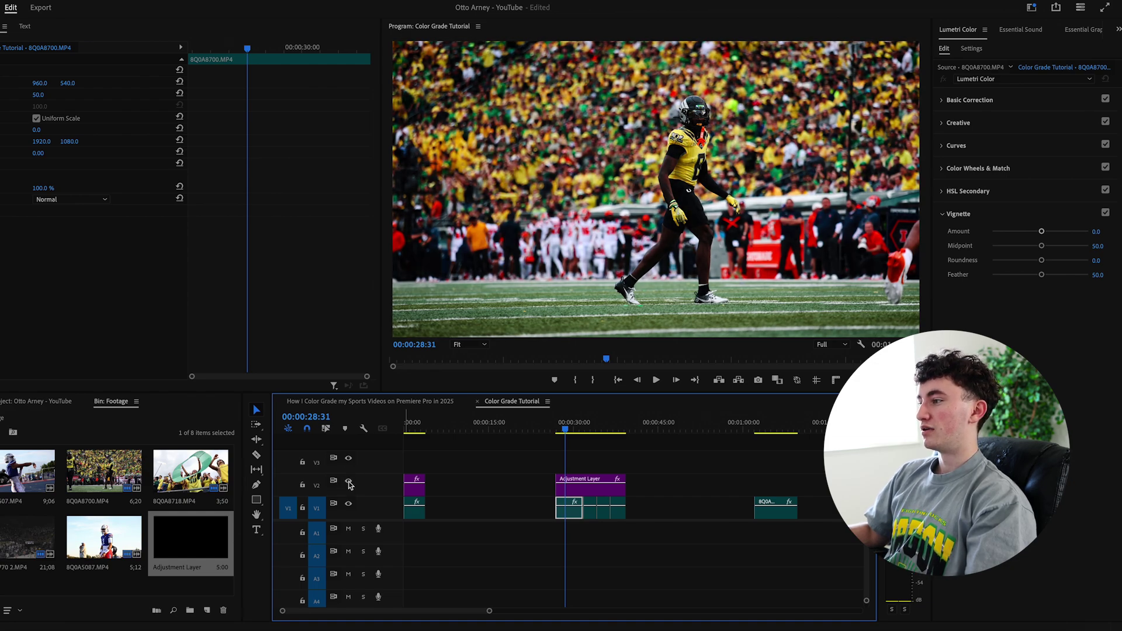
{"action": "left_click", "coordinate": [349, 482]}
{"action": "left_click", "coordinate": [349, 481]}
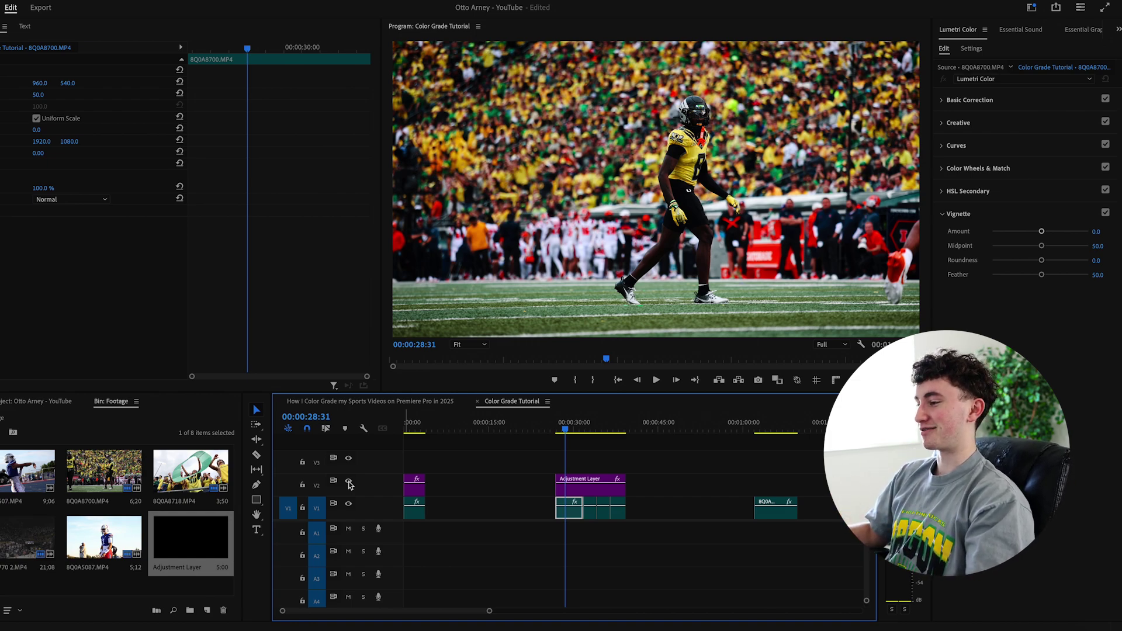
{"action": "left_click", "coordinate": [588, 458]}
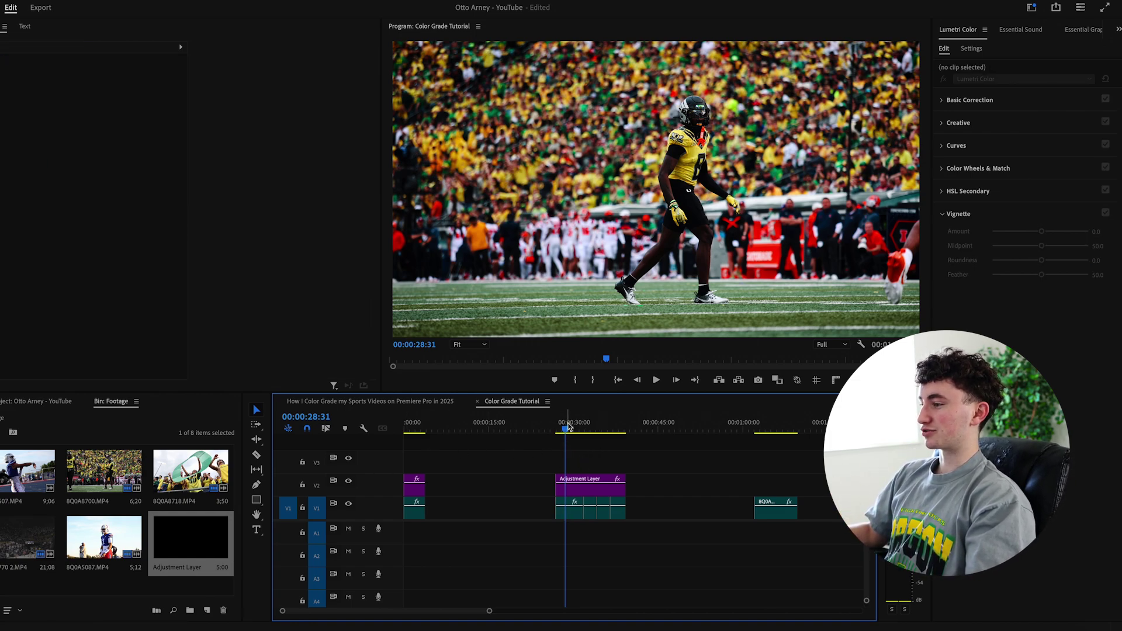
{"action": "left_click_drag", "start_coordinate": [568, 427], "coordinate": [570, 427]}
Set the Lumetri Creative Sharpen amount to 15.
{"action": "left_click", "coordinate": [979, 213]}
{"action": "left_click", "coordinate": [968, 124]}
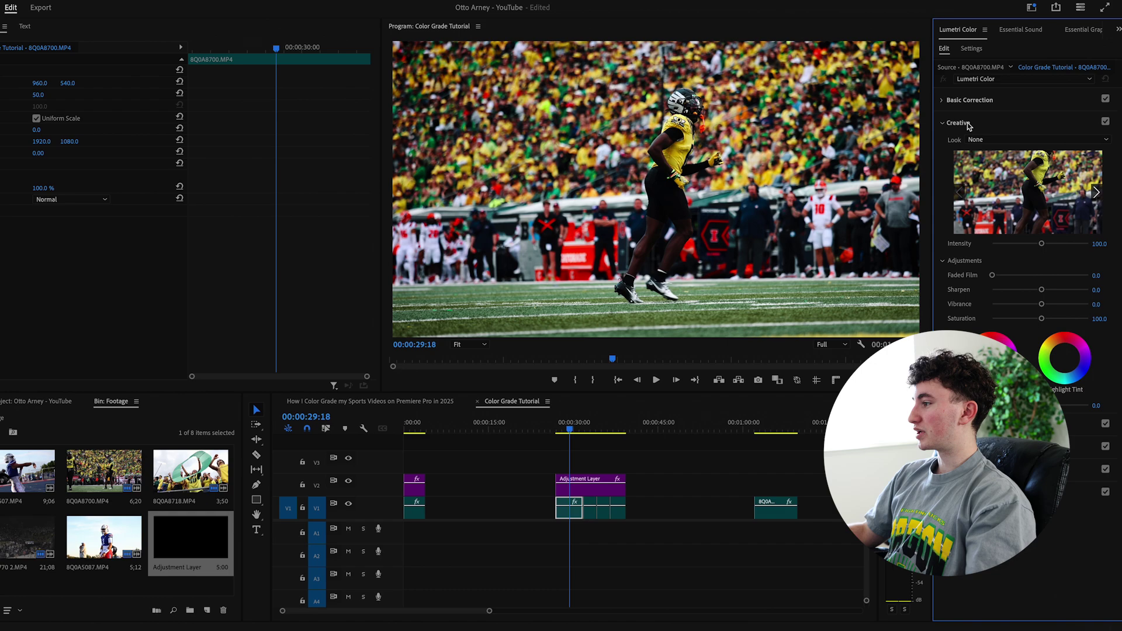
{"action": "left_click", "coordinate": [1096, 290]}
{"action": "type", "text": "15"}
{"action": "key", "text": "Return"}
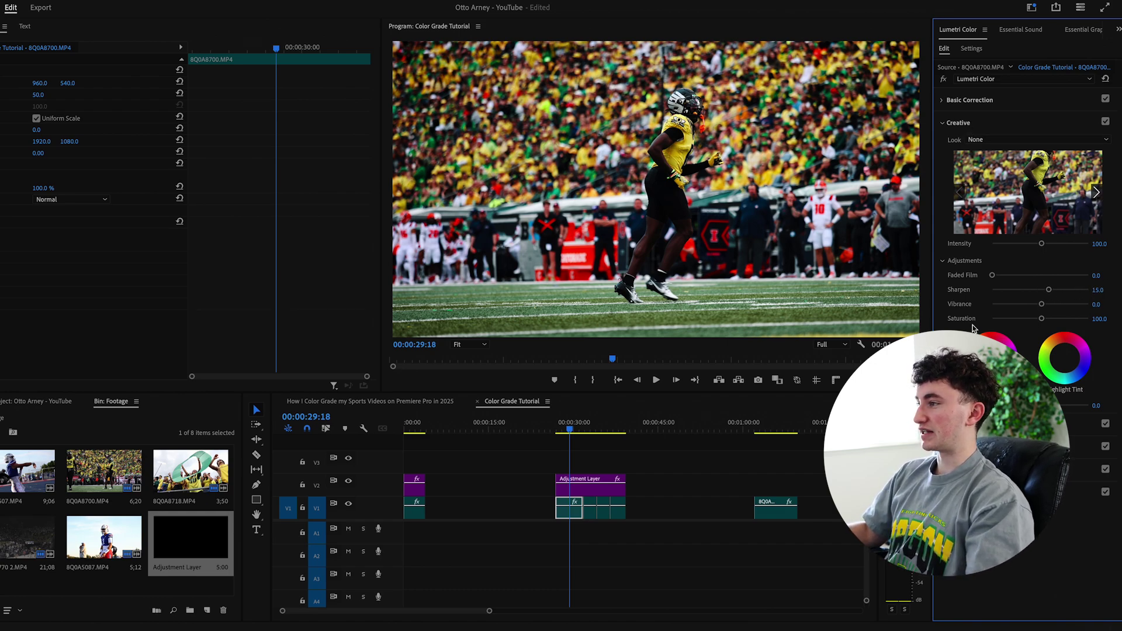
{"action": "left_click", "coordinate": [696, 561]}
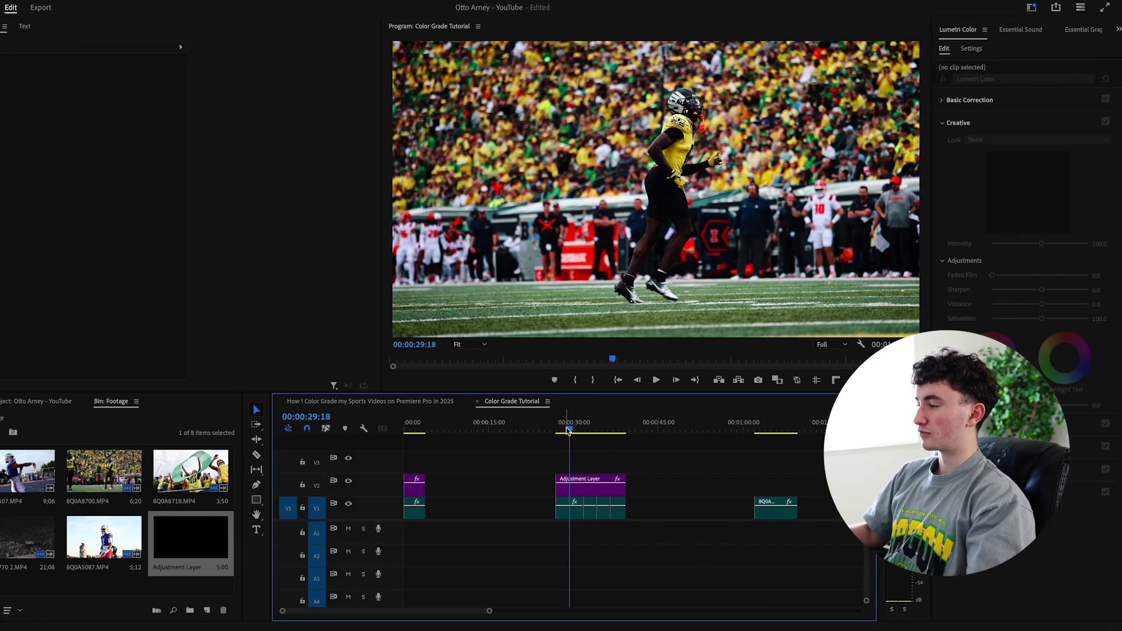
Play back the sharpened clip from 00:00:28:54, then return to it near 00:29:41.
{"action": "left_click", "coordinate": [567, 431]}
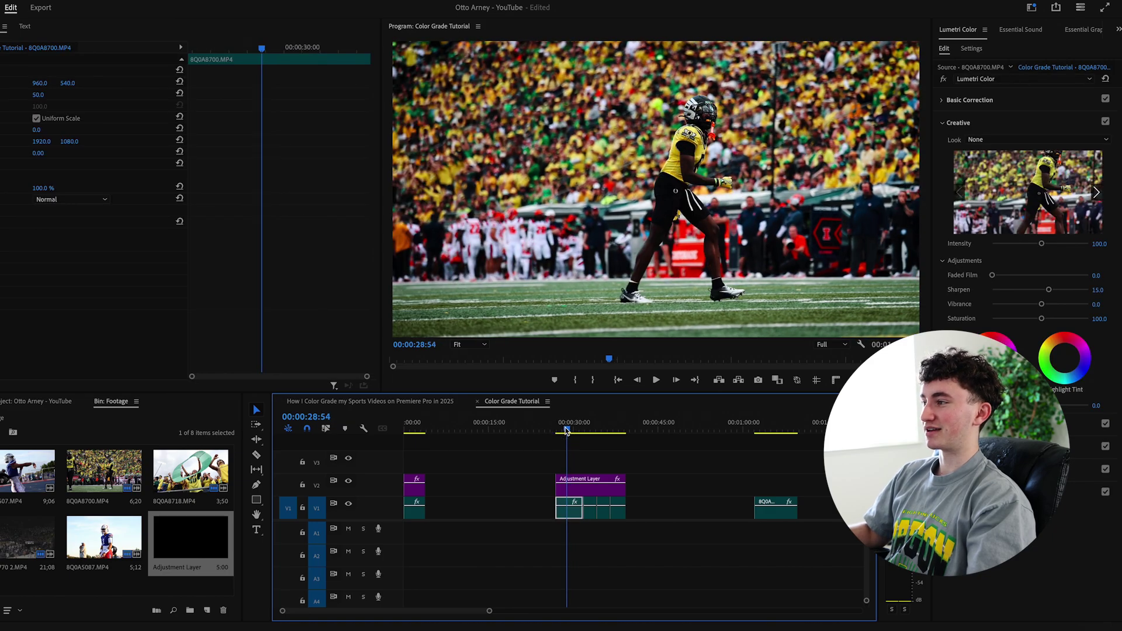
{"action": "key", "text": "space"}
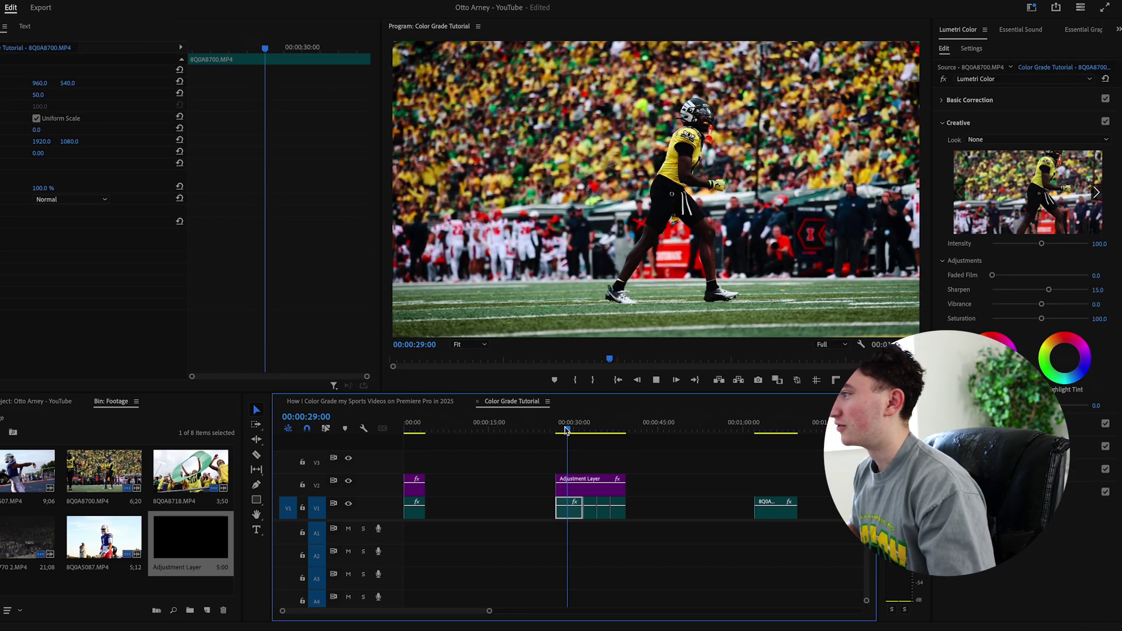
{"action": "key", "text": "space"}
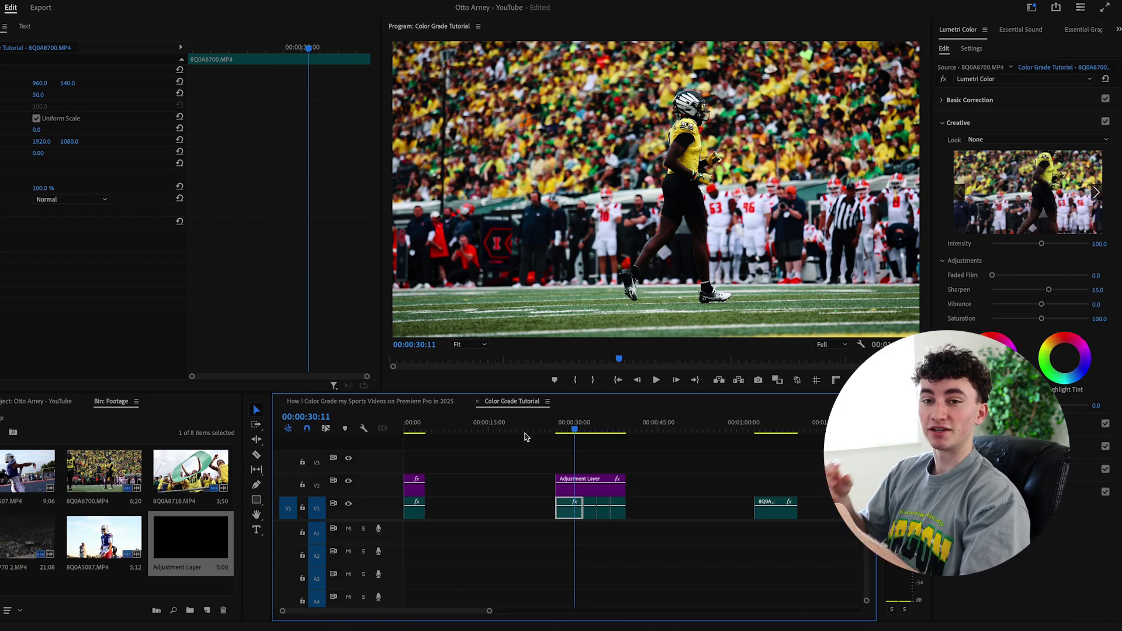
{"action": "left_click", "coordinate": [414, 428]}
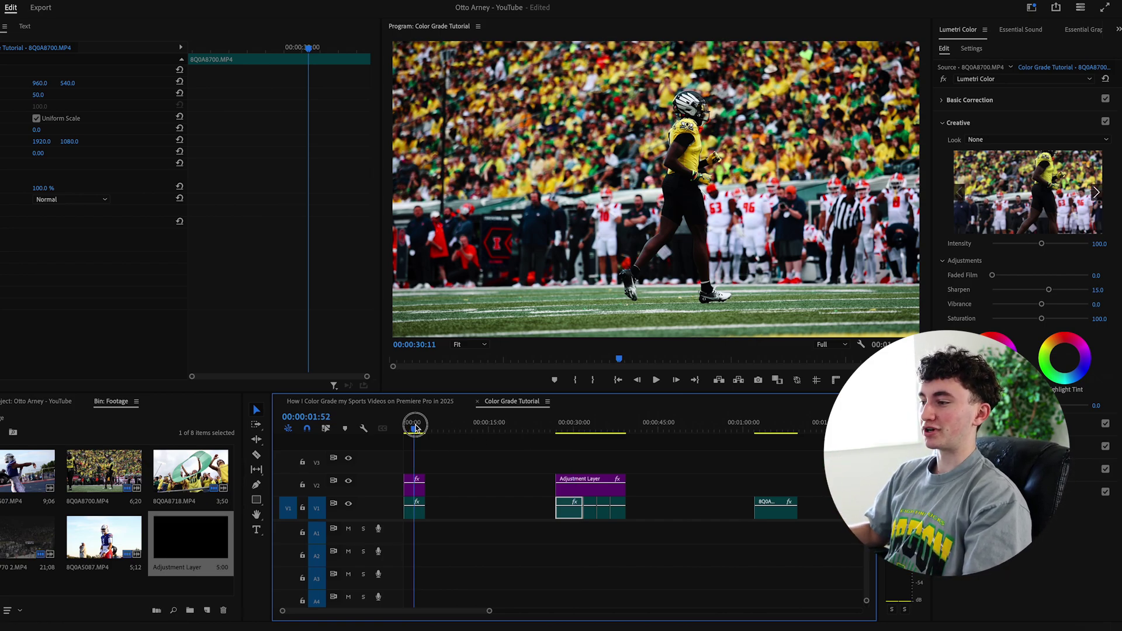
{"action": "left_click", "coordinate": [572, 428]}
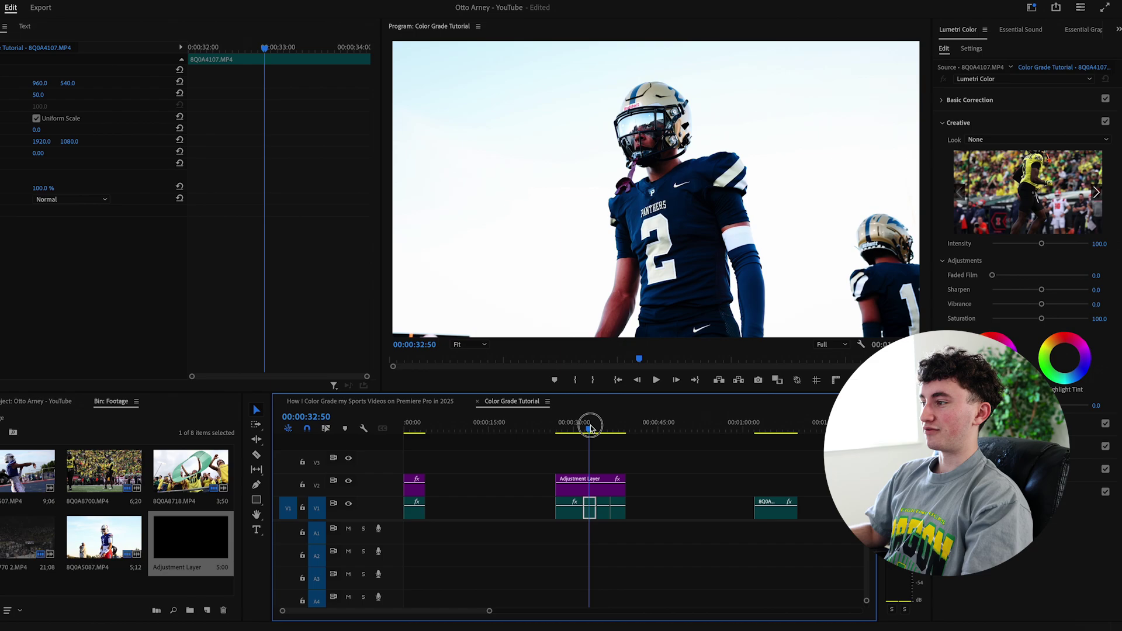
{"action": "left_click", "coordinate": [350, 482]}
{"action": "left_click", "coordinate": [349, 483]}
{"action": "left_click", "coordinate": [349, 483]}
{"action": "left_click", "coordinate": [349, 483]}
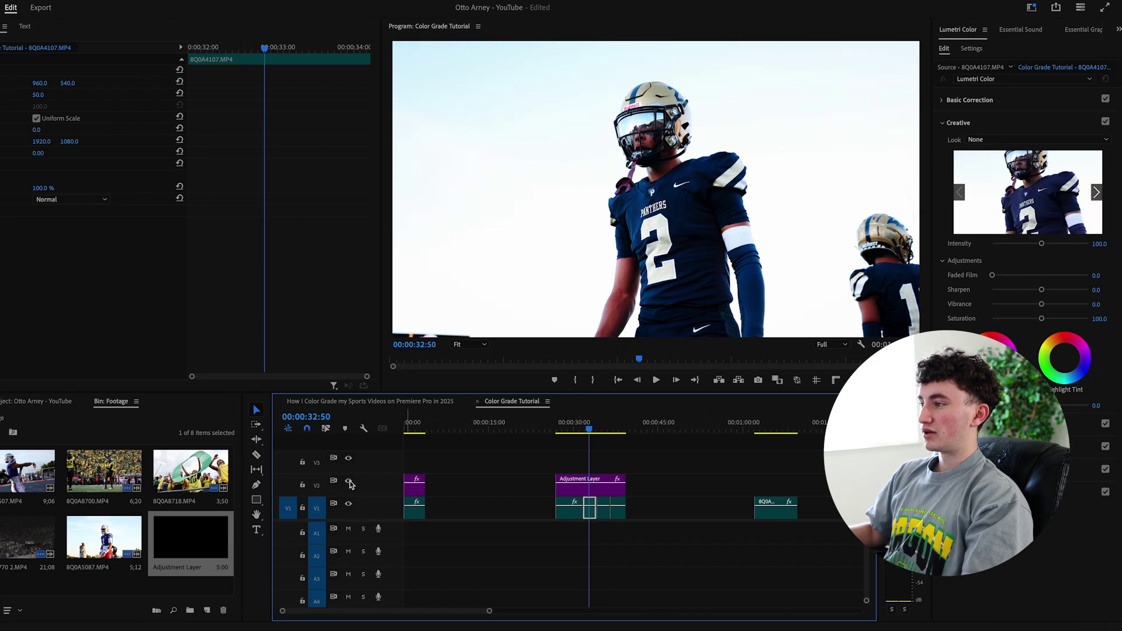
{"action": "left_click", "coordinate": [349, 482]}
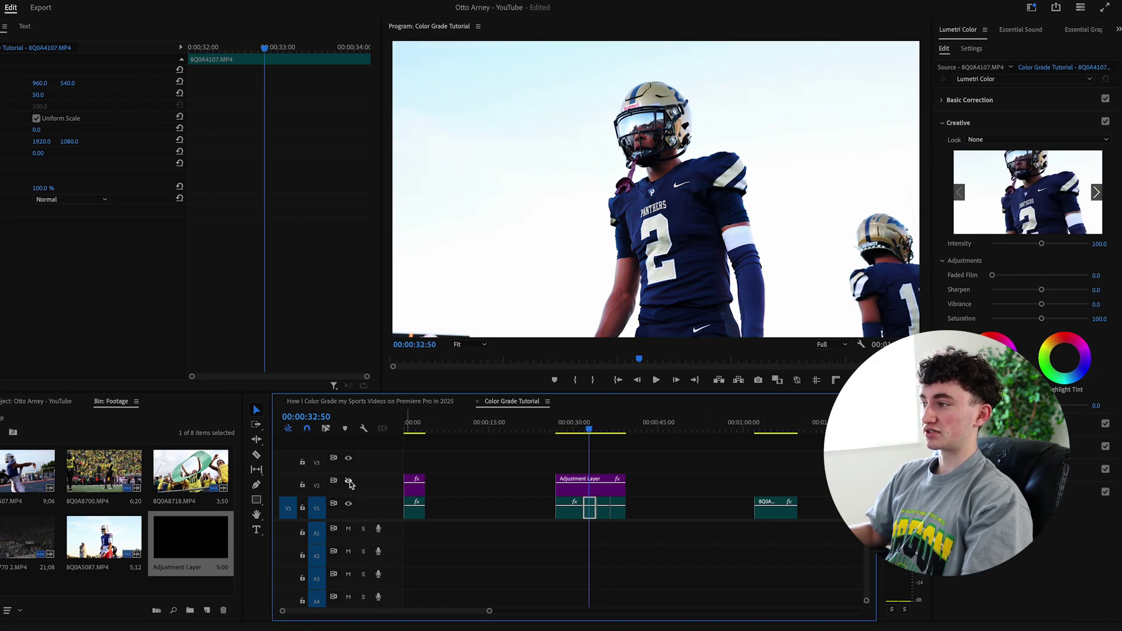
{"action": "left_click", "coordinate": [349, 482]}
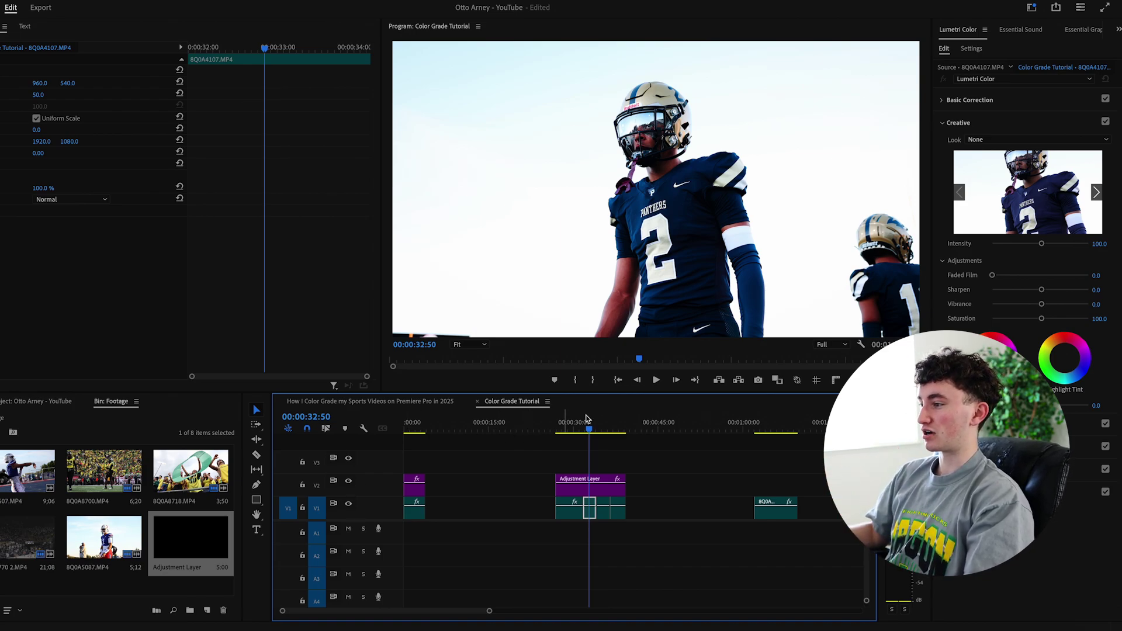
Move the playhead to about 00:00:35:00 on the player #5 shot and collapse Lumetri's Creative section.
{"action": "left_click", "coordinate": [602, 428]}
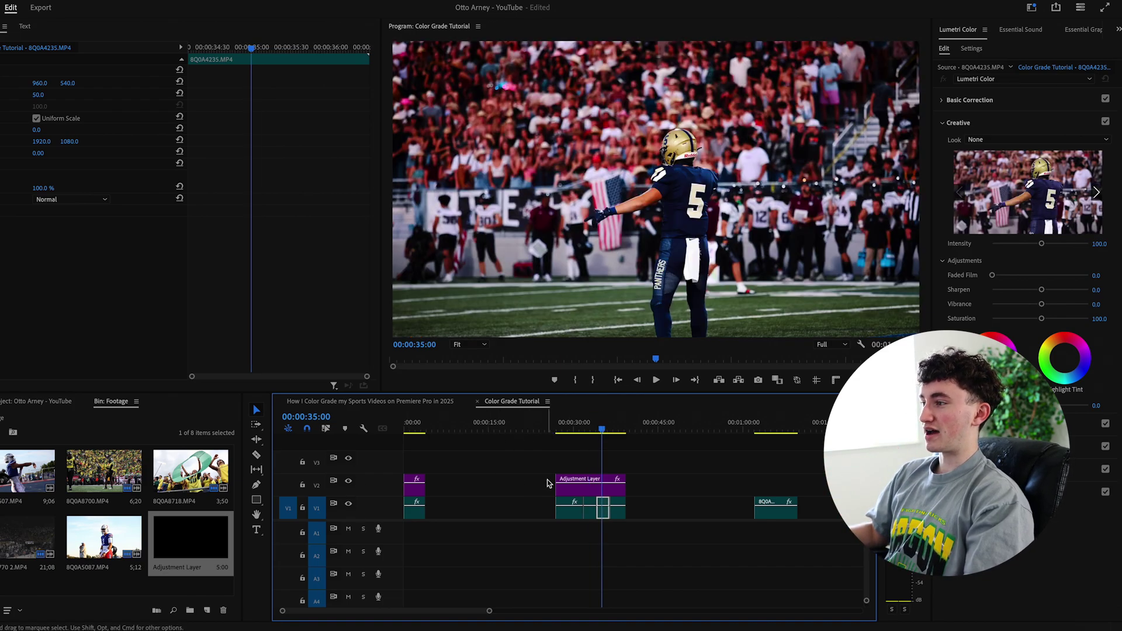
{"action": "left_click", "coordinate": [984, 120]}
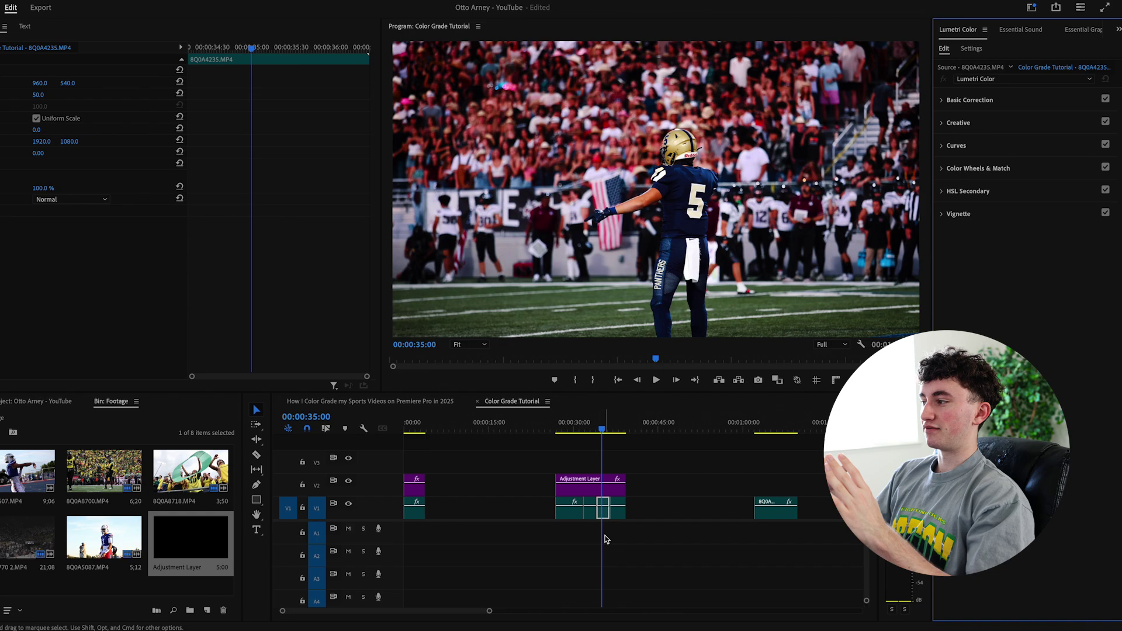
{"action": "left_click", "coordinate": [602, 427]}
{"action": "left_click_drag", "start_coordinate": [602, 428], "coordinate": [604, 428]}
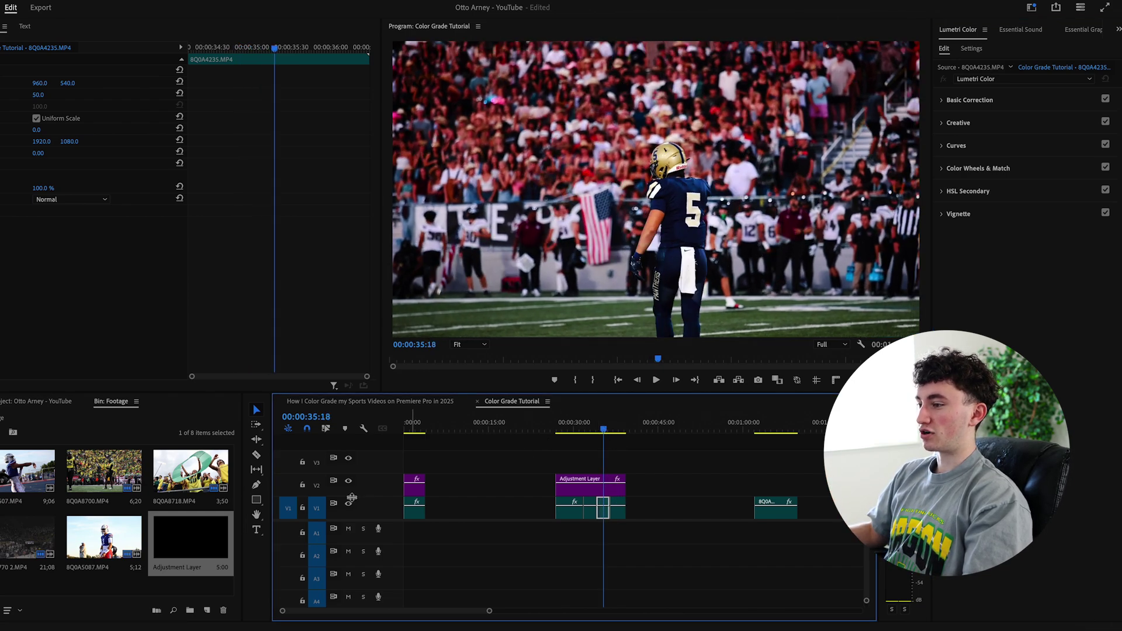
Toggle the V2 adjustment layer off and on repeatedly to compare the shot with and without the grade.
{"action": "left_click", "coordinate": [348, 484]}
{"action": "left_click", "coordinate": [347, 483]}
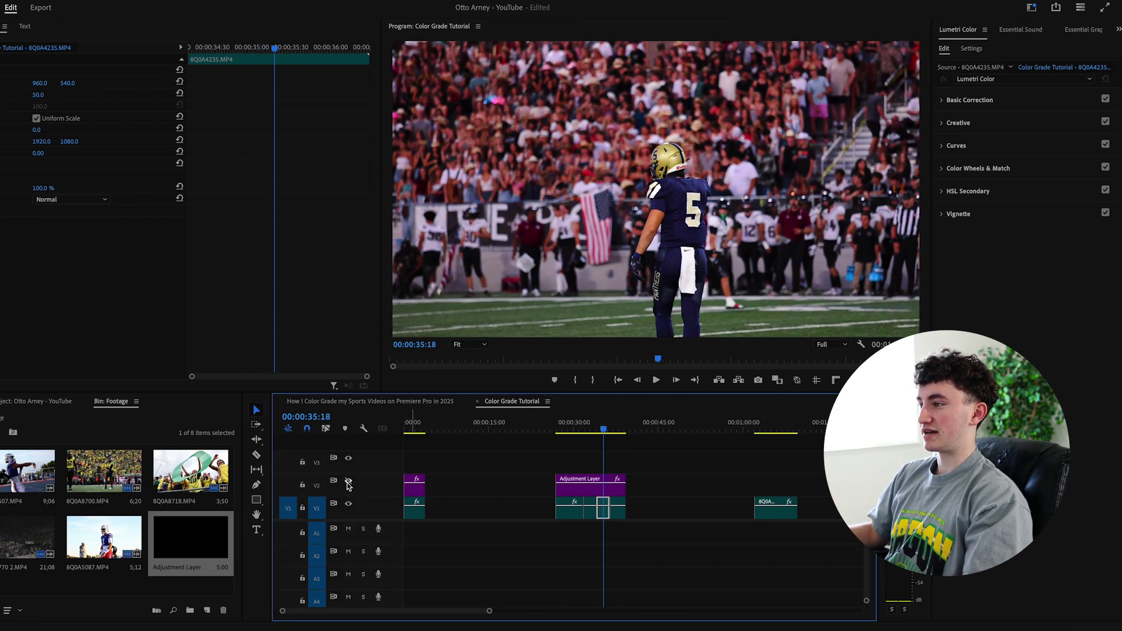
{"action": "left_click", "coordinate": [348, 485]}
{"action": "left_click", "coordinate": [349, 485]}
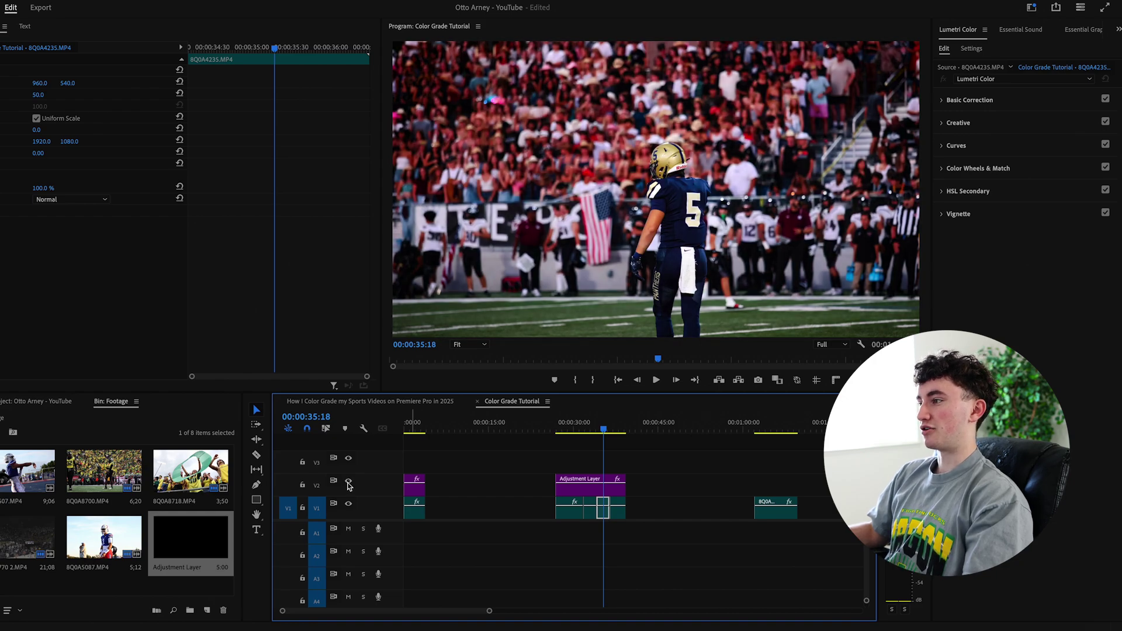
{"action": "left_click", "coordinate": [348, 485]}
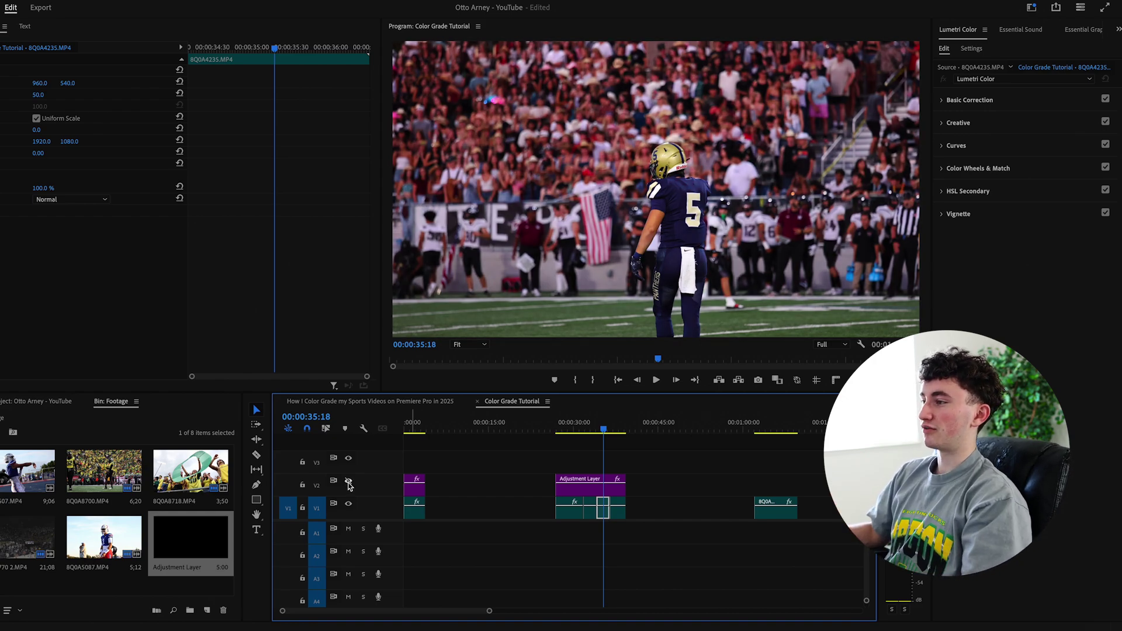
{"action": "left_click", "coordinate": [349, 485]}
{"action": "left_click", "coordinate": [349, 485]}
{"action": "left_click", "coordinate": [349, 485]}
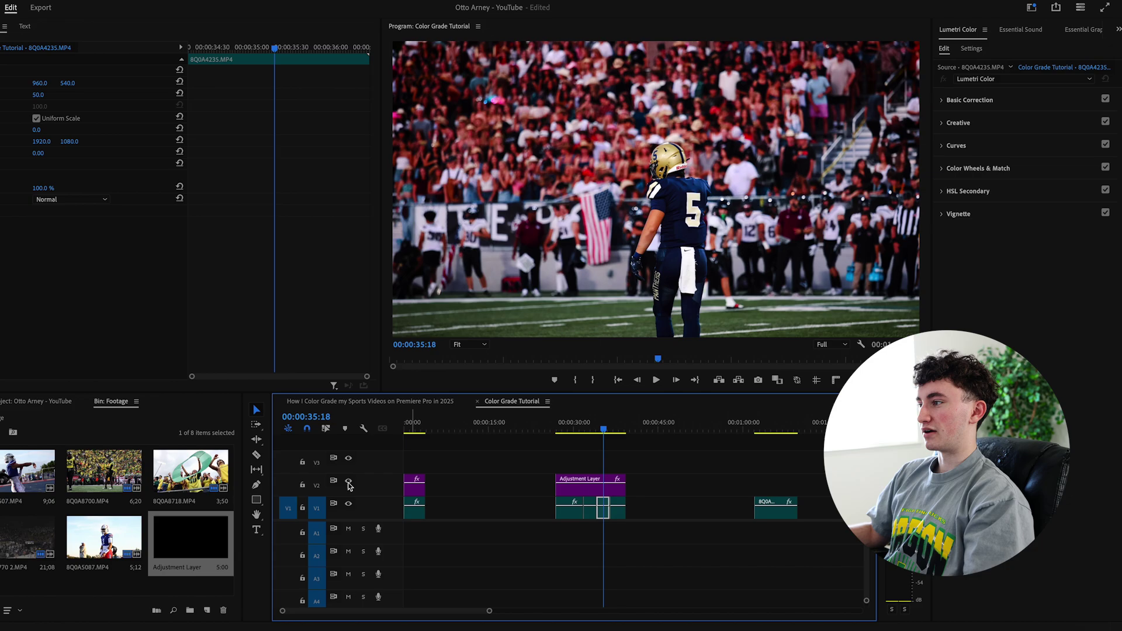
{"action": "left_click", "coordinate": [349, 485]}
{"action": "left_click", "coordinate": [349, 485]}
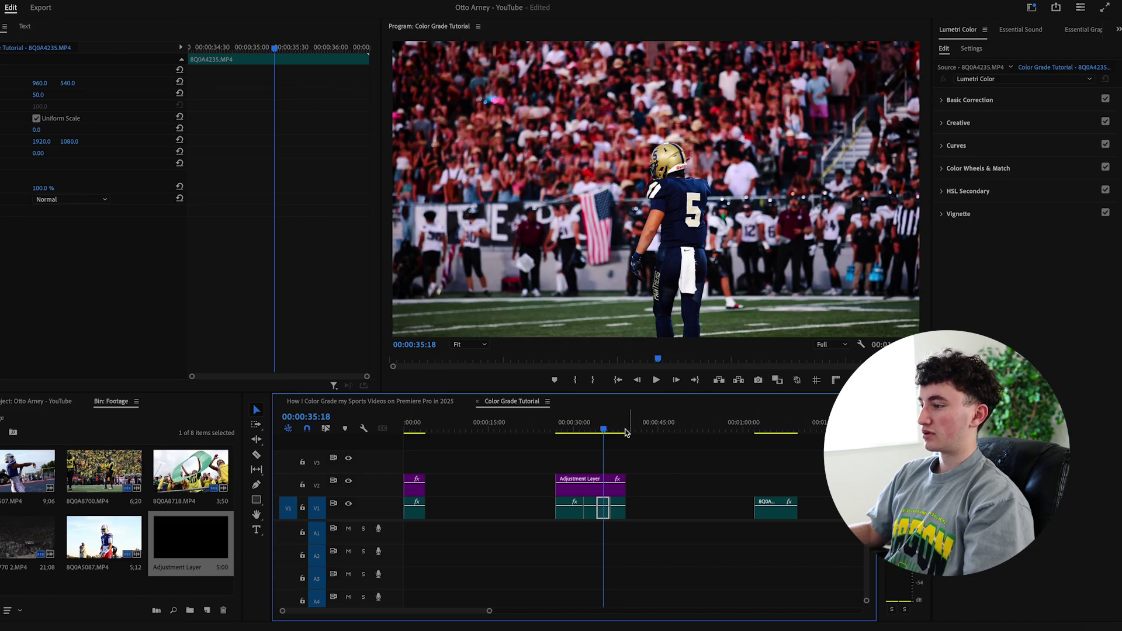
{"action": "mouse_move", "coordinate": [607, 430]}
{"action": "left_mouse_down"}
{"action": "mouse_move", "coordinate": [627, 431]}
{"action": "mouse_move", "coordinate": [615, 430]}
{"action": "left_mouse_up"}
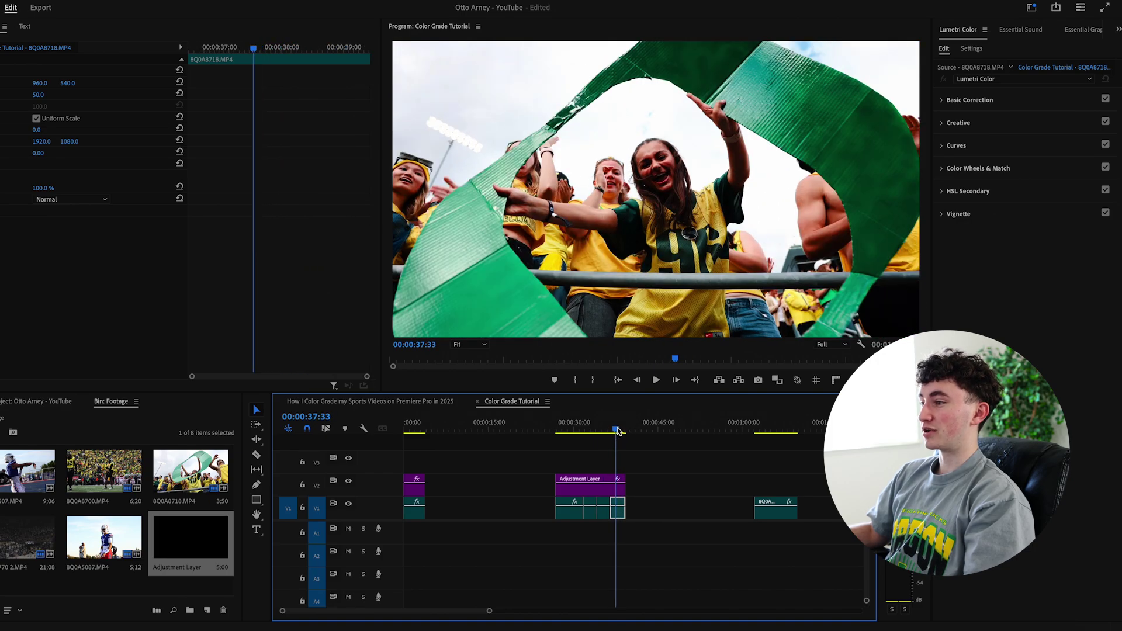
Toggle the V2 grade off and on over the fan clip, then play it back.
{"action": "left_click", "coordinate": [349, 480]}
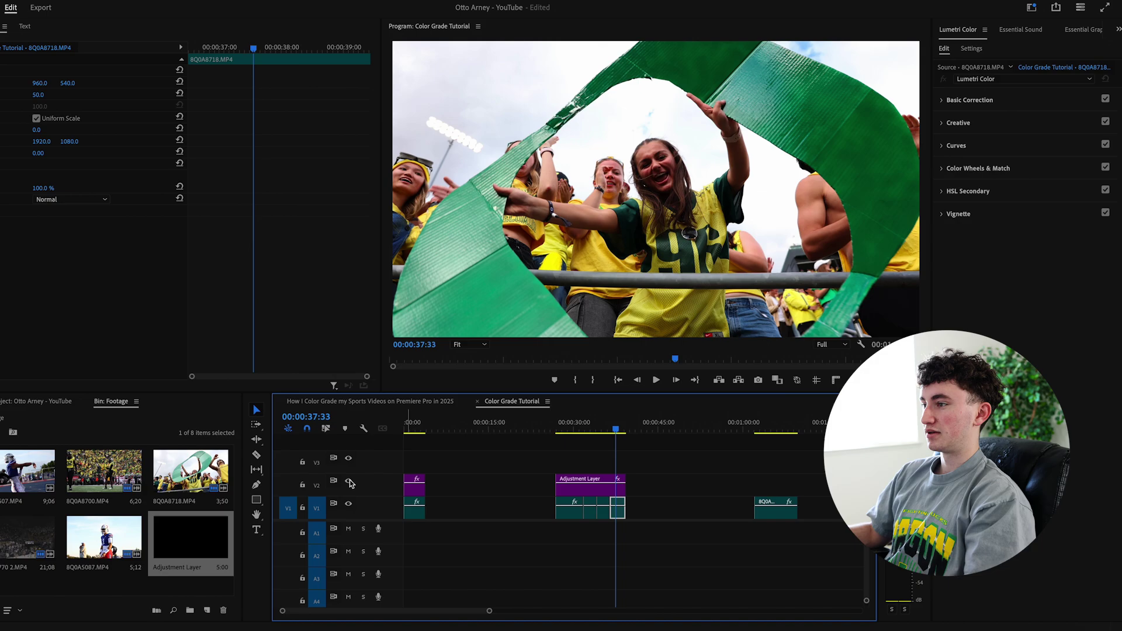
{"action": "left_click", "coordinate": [350, 480]}
{"action": "left_click", "coordinate": [350, 480]}
{"action": "left_click", "coordinate": [349, 480]}
{"action": "left_click", "coordinate": [349, 481]}
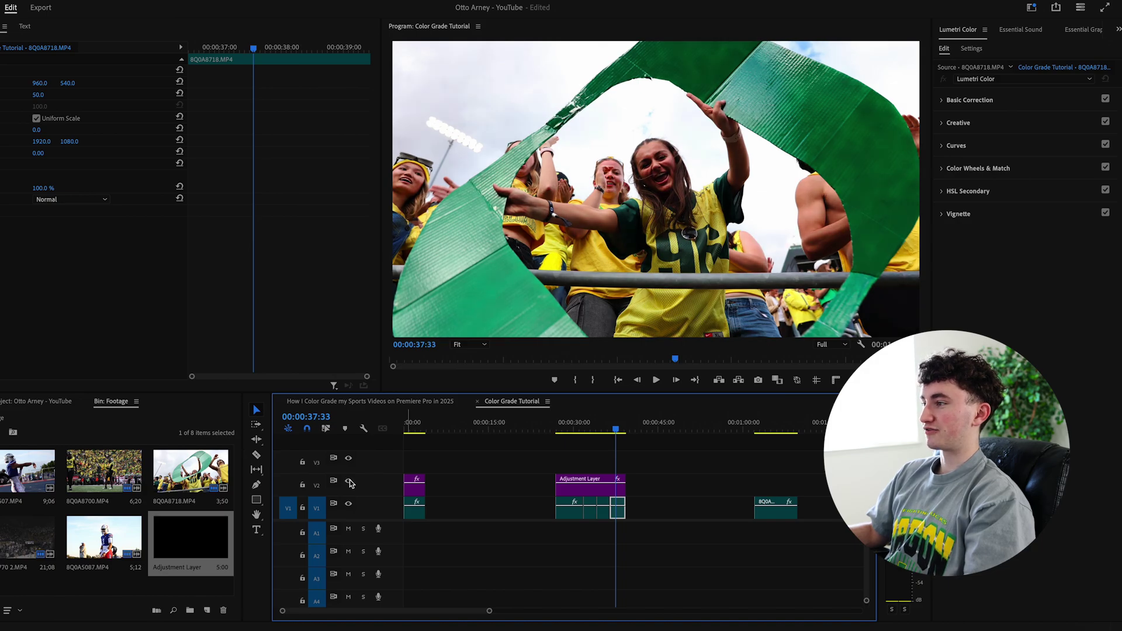
{"action": "left_click", "coordinate": [349, 480]}
{"action": "key", "text": "space"}
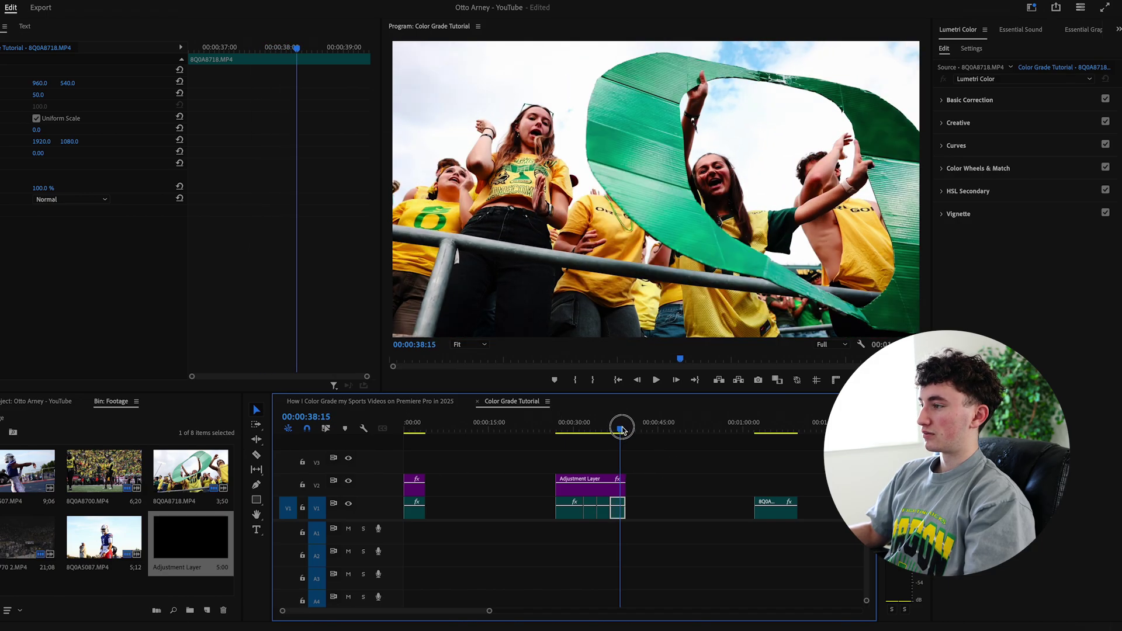
Compare the fan clip with the V2 adjustment layer hidden and shown, finishing with the grade on.
{"action": "left_click", "coordinate": [349, 480]}
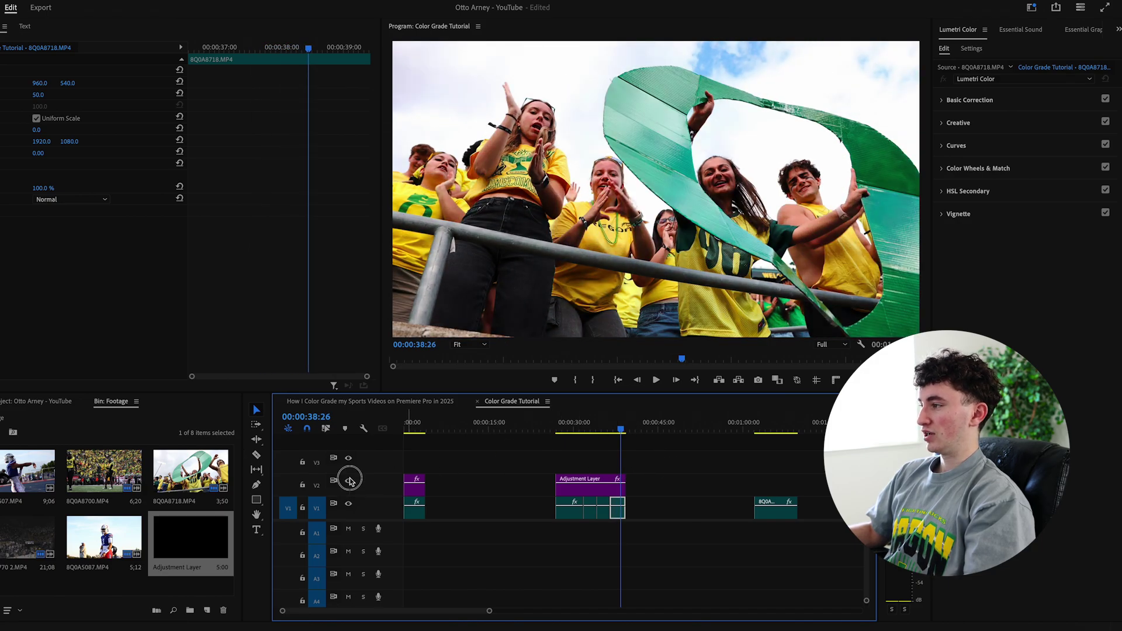
{"action": "left_click", "coordinate": [349, 481]}
{"action": "left_click", "coordinate": [350, 480]}
{"action": "left_click", "coordinate": [349, 480]}
{"action": "left_click", "coordinate": [349, 480]}
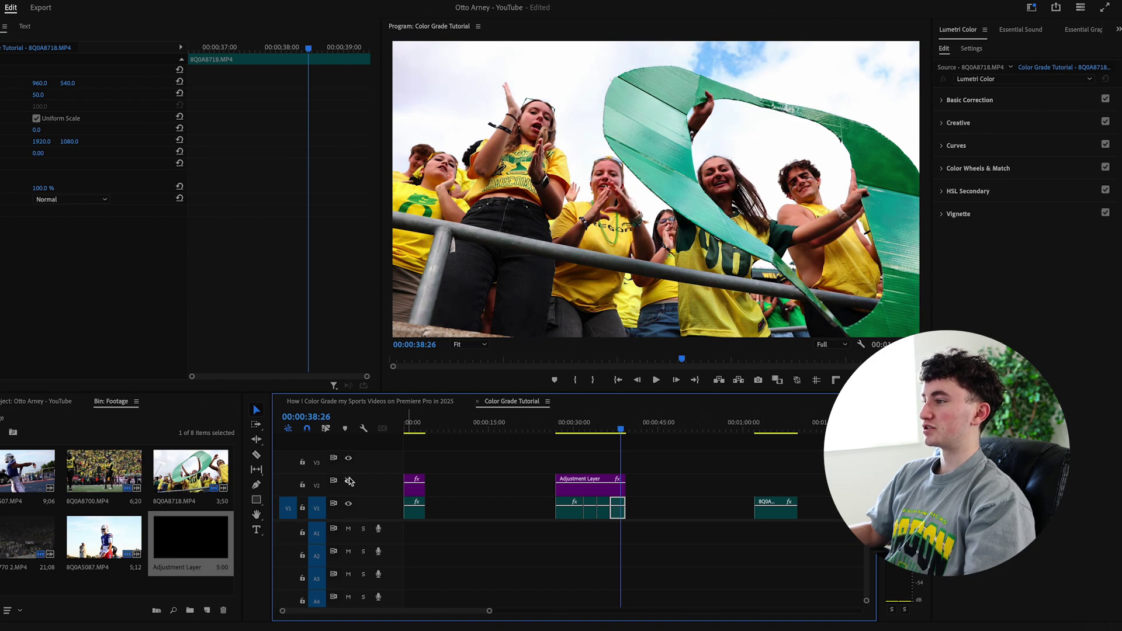
{"action": "left_click", "coordinate": [349, 480]}
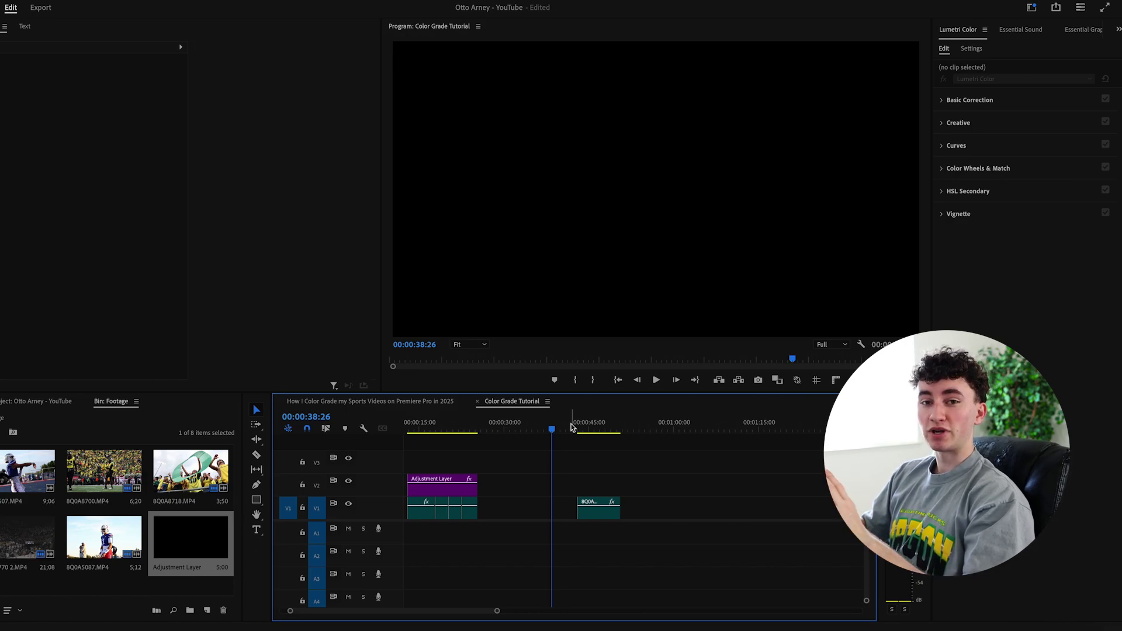
Scrub and play through basketball clip 8Q0A8770 2.MP4, then settle on a frame near the dunk.
{"action": "left_click", "coordinate": [585, 422]}
{"action": "mouse_move", "coordinate": [586, 422]}
{"action": "left_mouse_down"}
{"action": "mouse_move", "coordinate": [597, 424]}
{"action": "mouse_move", "coordinate": [580, 423]}
{"action": "left_mouse_up"}
{"action": "key", "text": "space"}
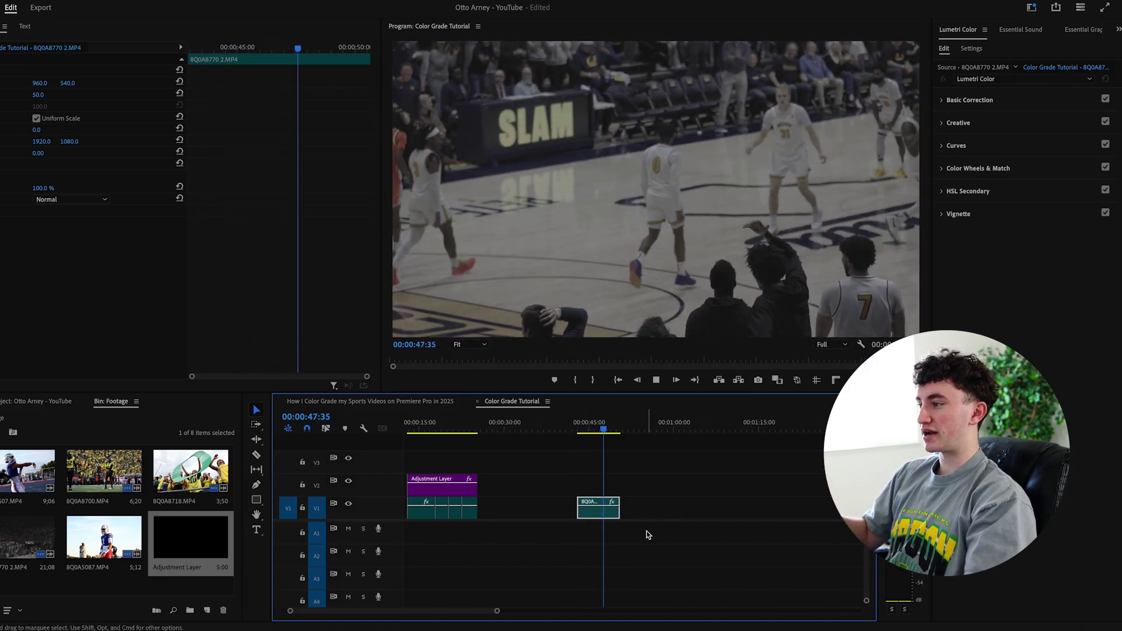
{"action": "key", "text": "space"}
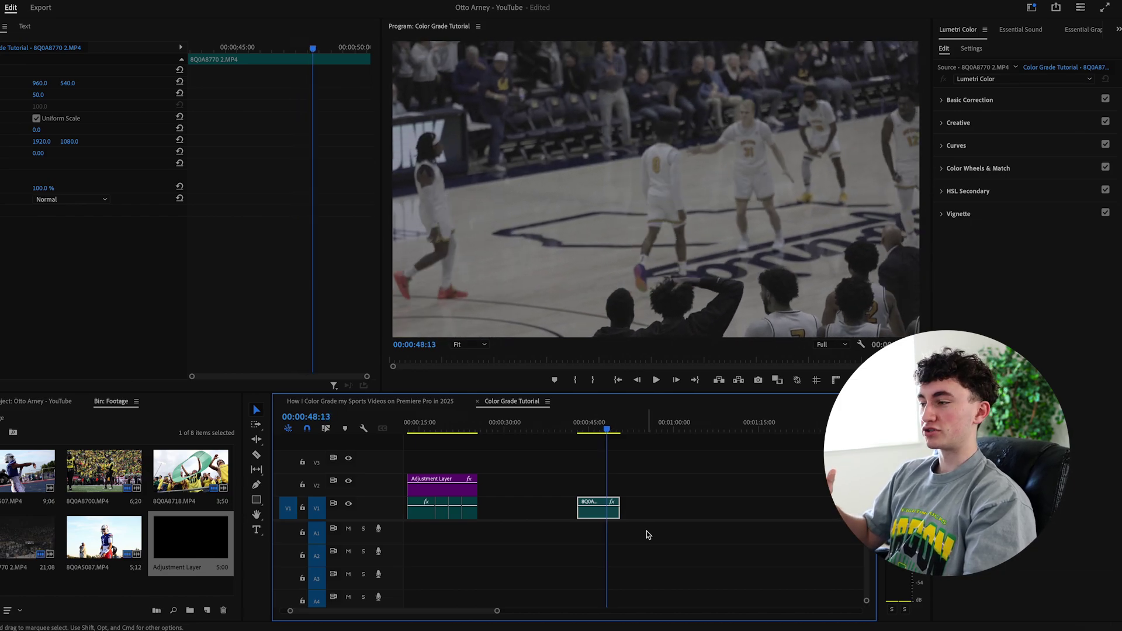
{"action": "left_click", "coordinate": [583, 422]}
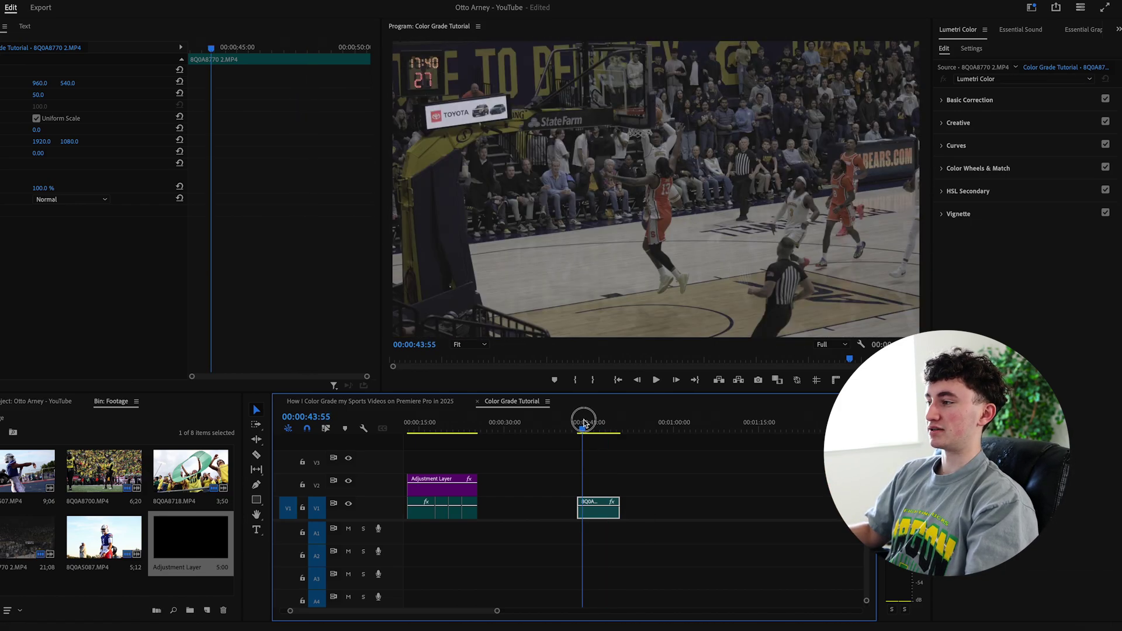
{"action": "left_click_drag", "start_coordinate": [585, 422], "coordinate": [582, 422]}
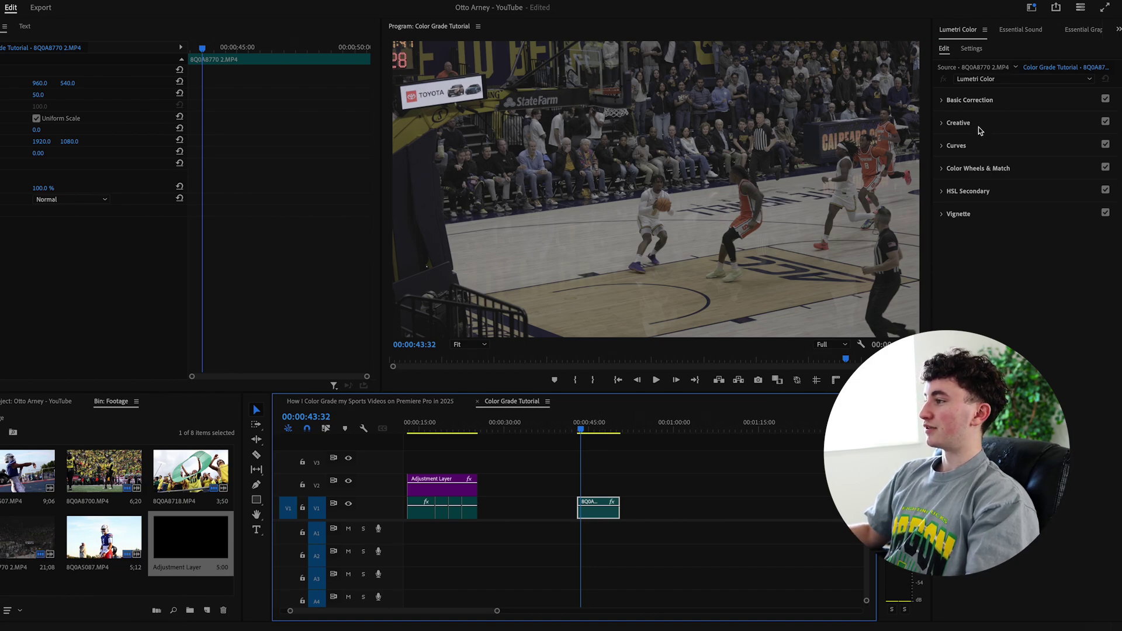
Load Canon C-Log3 to Rec.709 LUT 33x33 from the Conversion LUTs folder as the clip's Input LUT.
{"action": "left_click", "coordinate": [968, 101]}
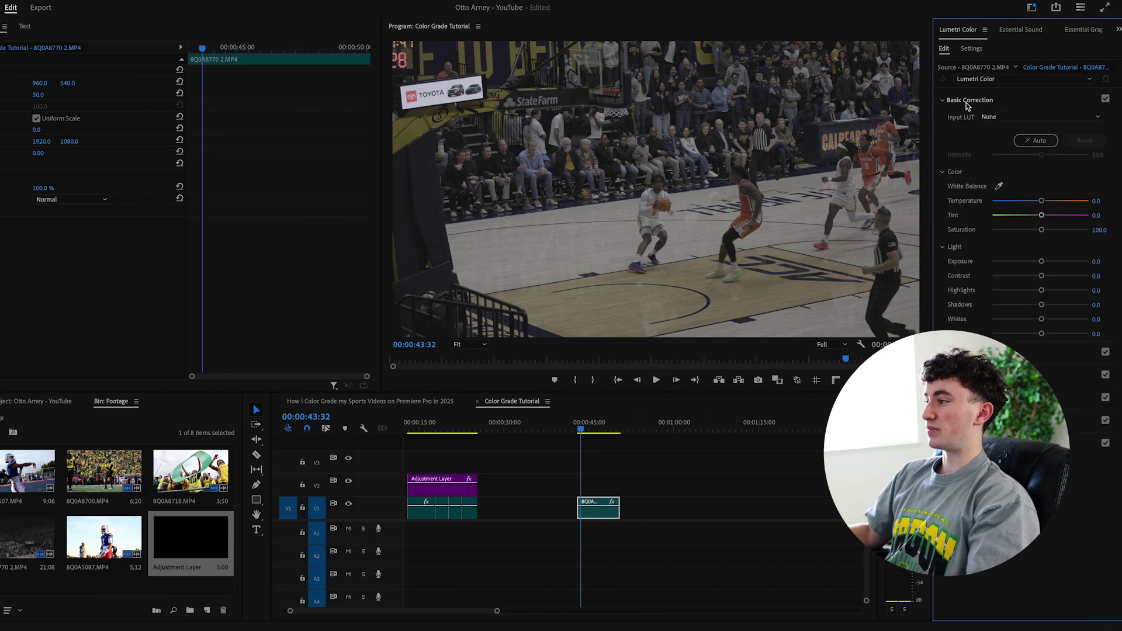
{"action": "left_click", "coordinate": [1000, 117]}
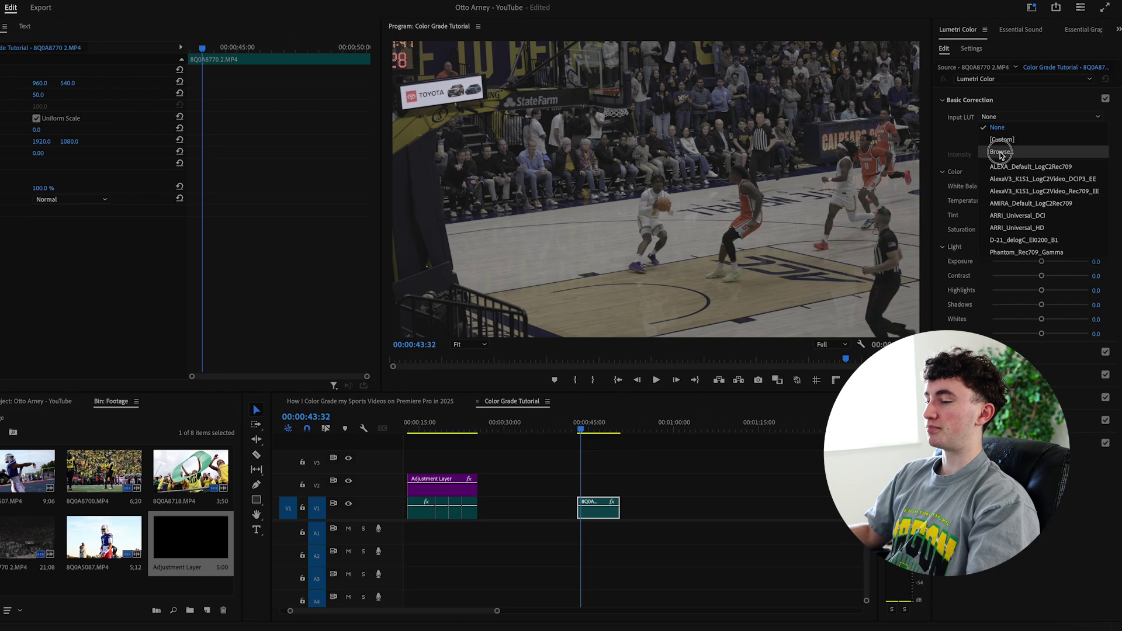
{"action": "left_click", "coordinate": [1000, 153]}
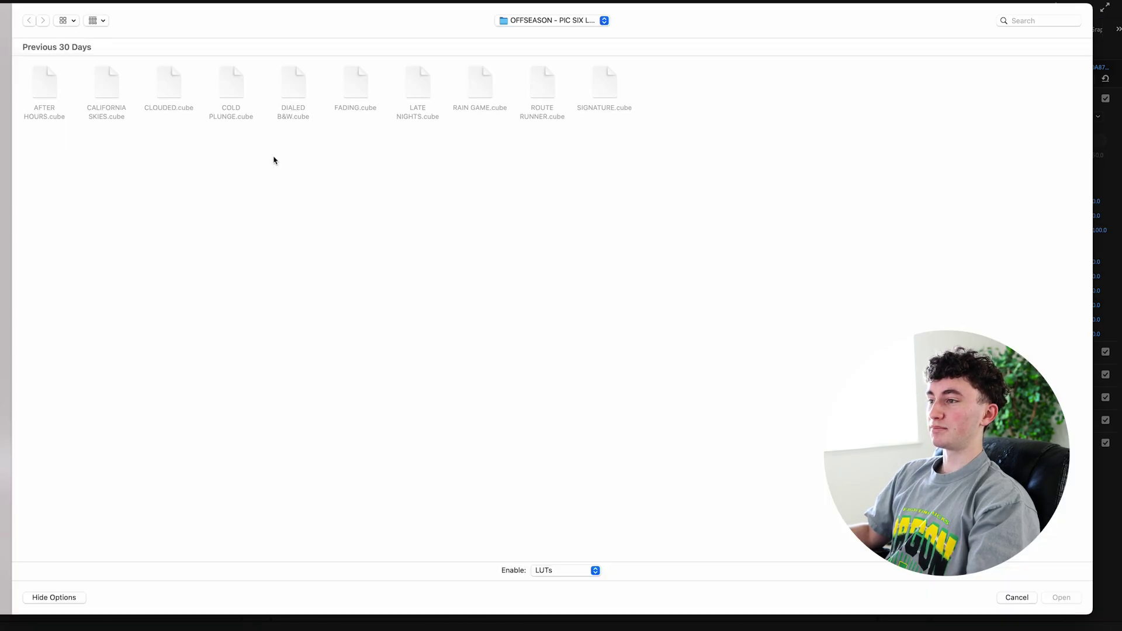
{"action": "key", "text": "alt+super+l"}
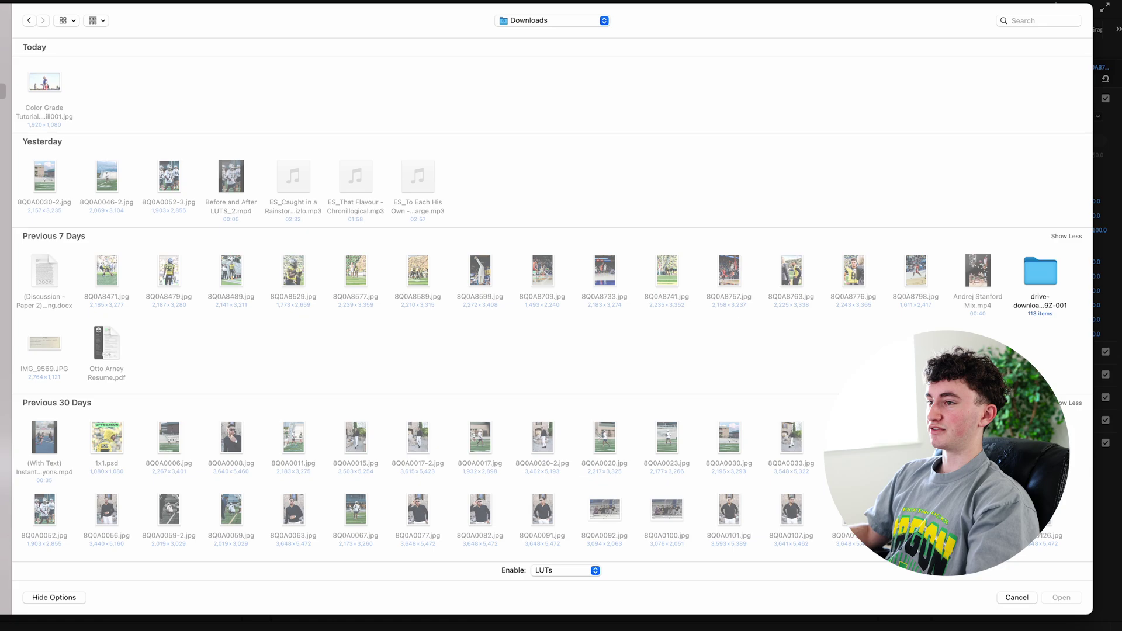
{"action": "key", "text": "shift+super+h"}
{"action": "left_click", "coordinate": [1038, 22]}
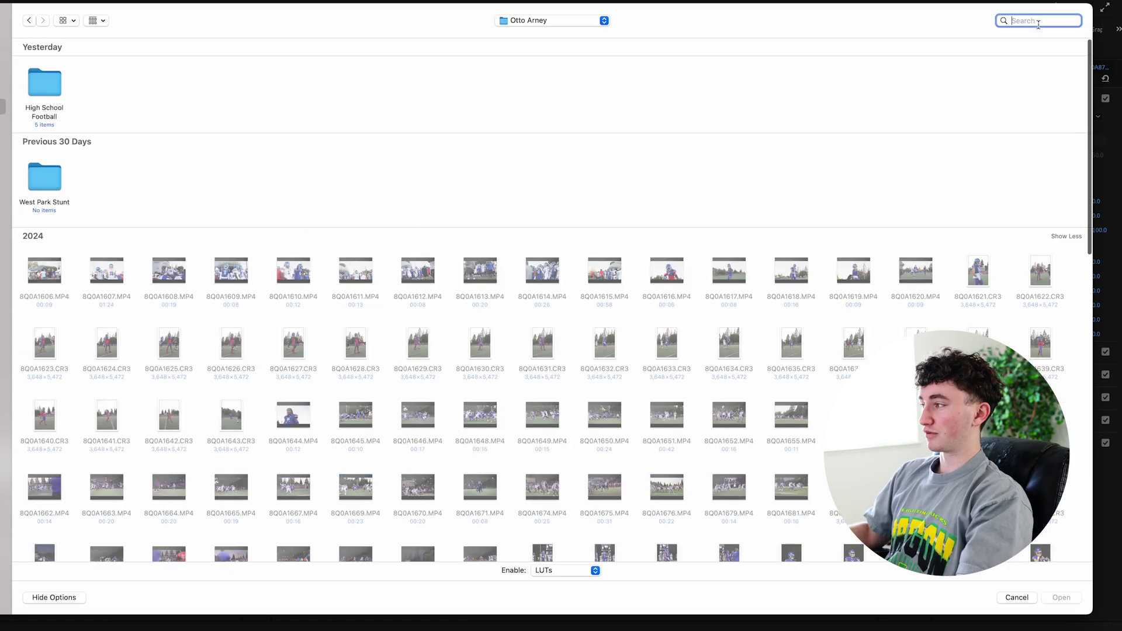
{"action": "type", "text": "Conversi"}
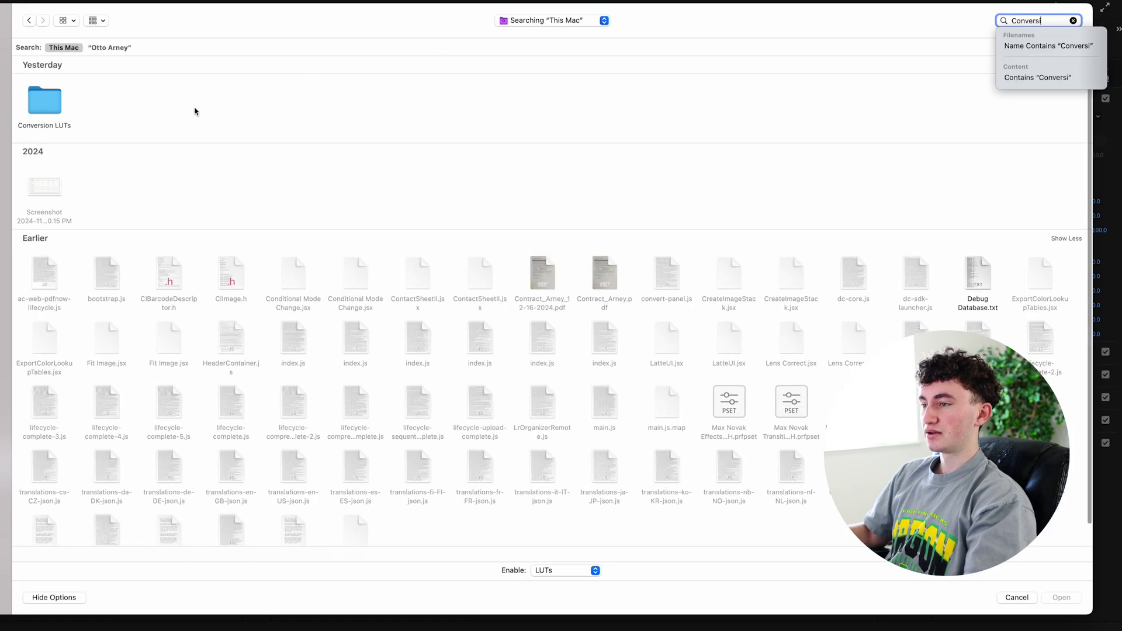
{"action": "double_click", "coordinate": [43, 108]}
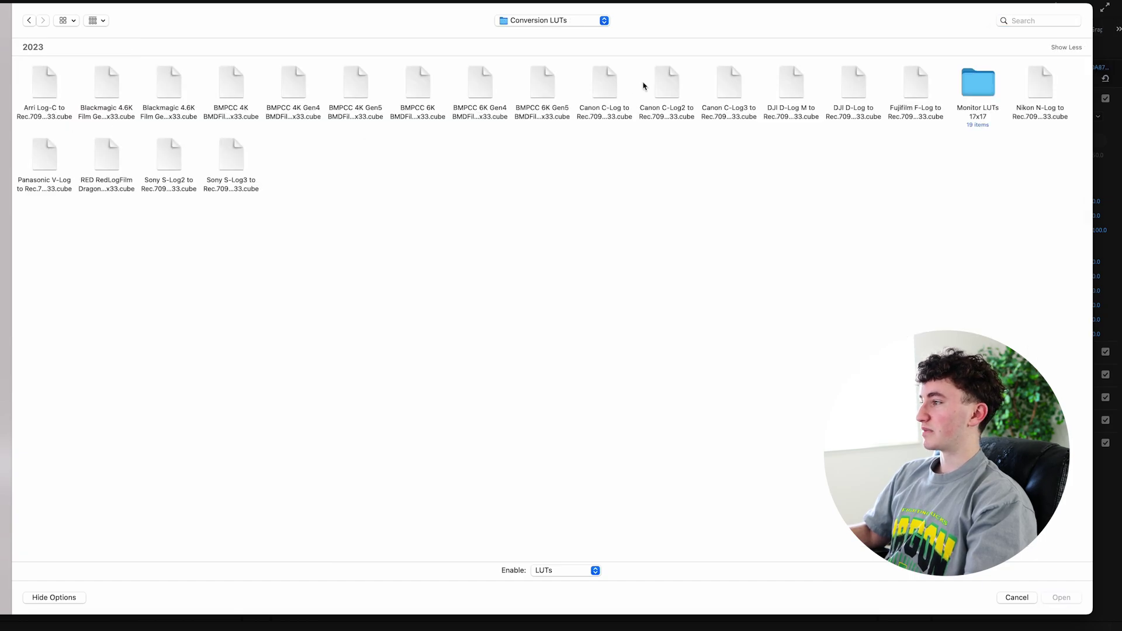
{"action": "left_click", "coordinate": [722, 83]}
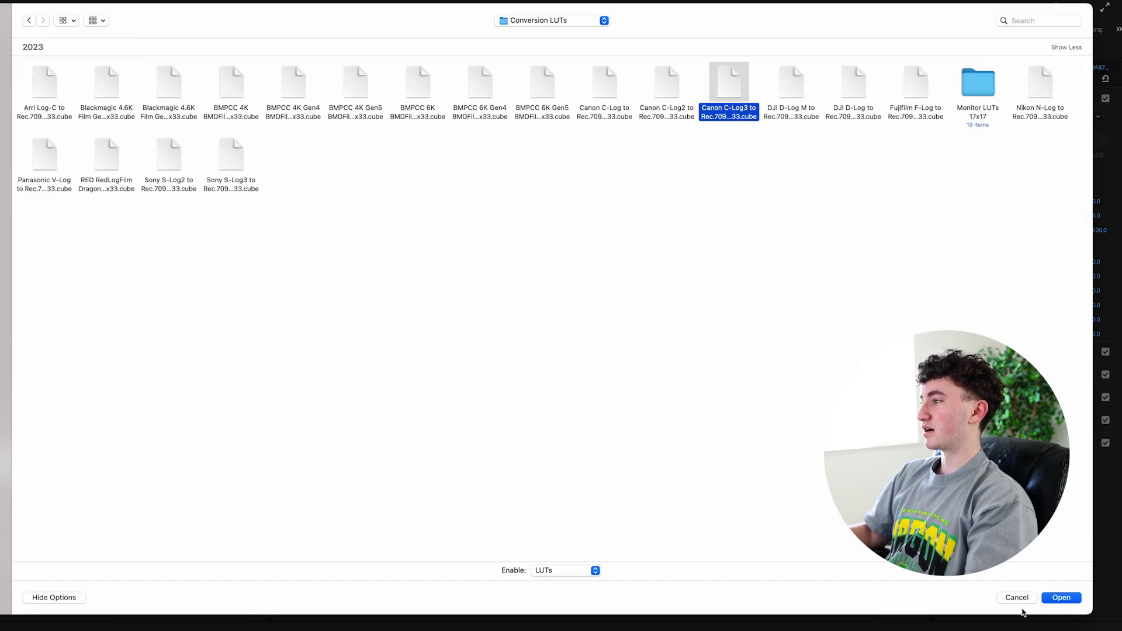
{"action": "left_click", "coordinate": [1059, 599]}
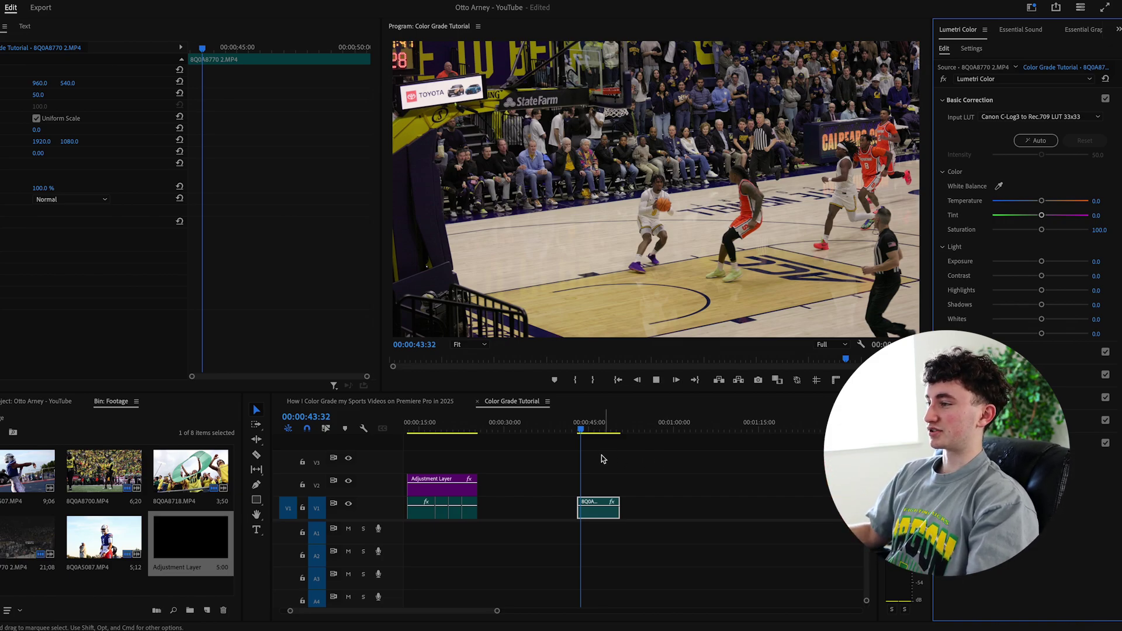
Play the LUT-corrected basketball clip and scrub back to the start of the drive.
{"action": "key", "text": "space"}
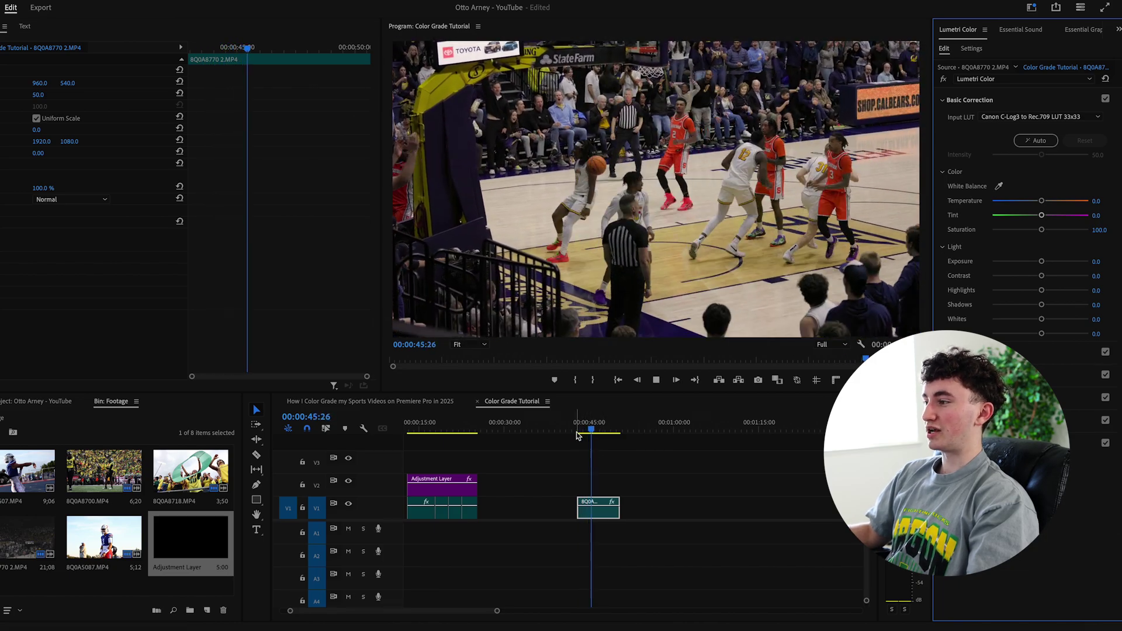
{"action": "left_click", "coordinate": [596, 424]}
{"action": "left_click_drag", "start_coordinate": [596, 425], "coordinate": [580, 427]}
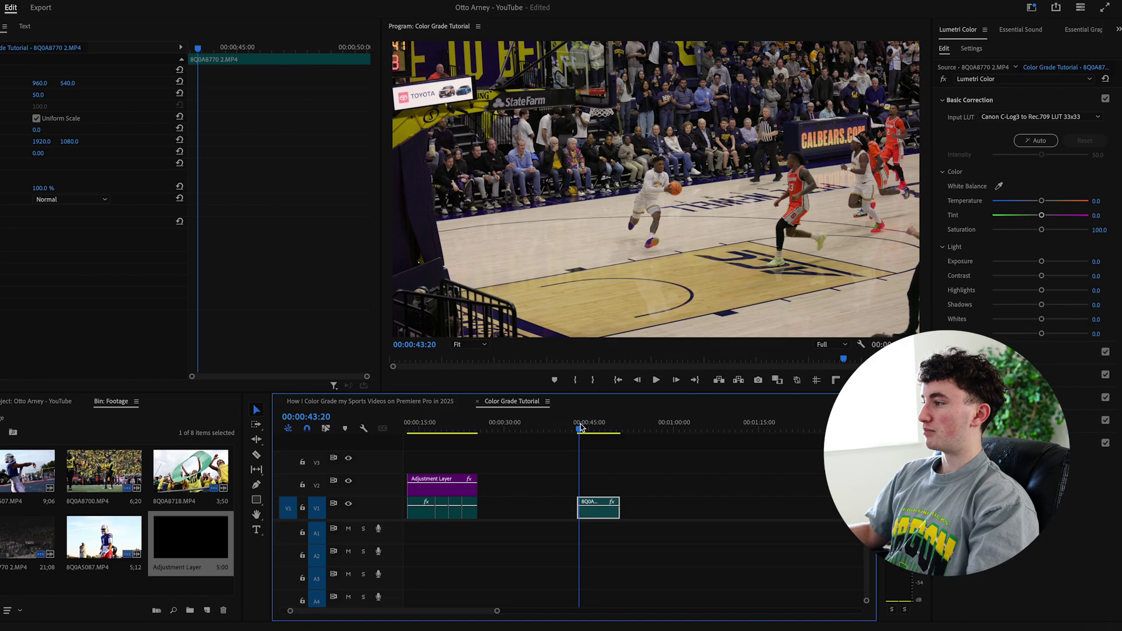
Drag an adjustment layer from the bin onto V2 above the basketball clip and select it.
{"action": "left_click", "coordinate": [970, 100]}
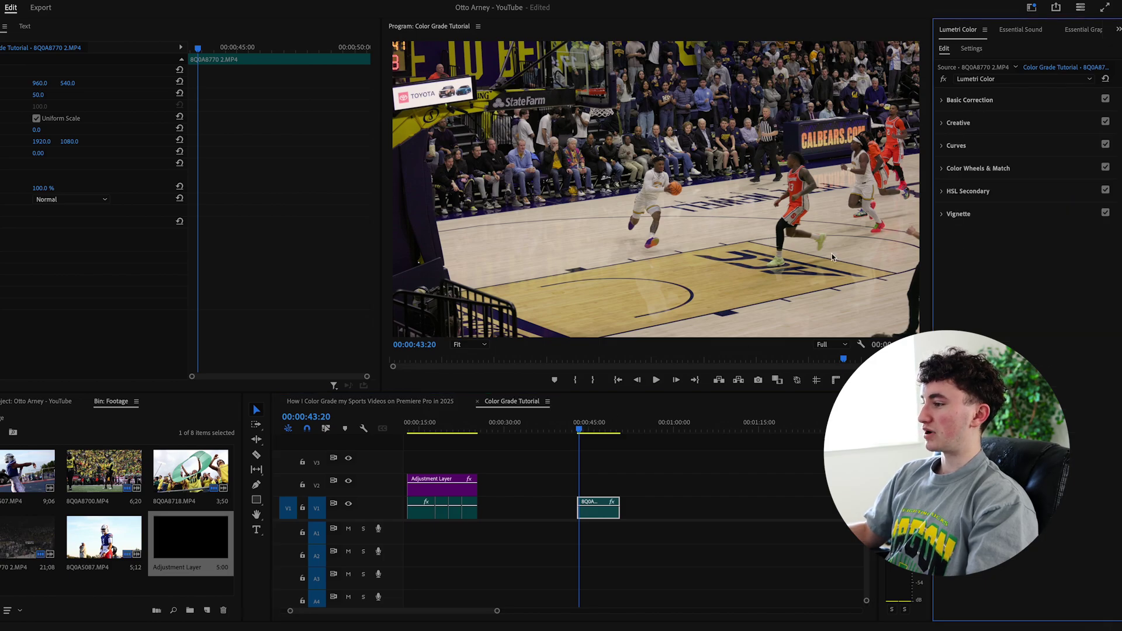
{"action": "left_click", "coordinate": [630, 488]}
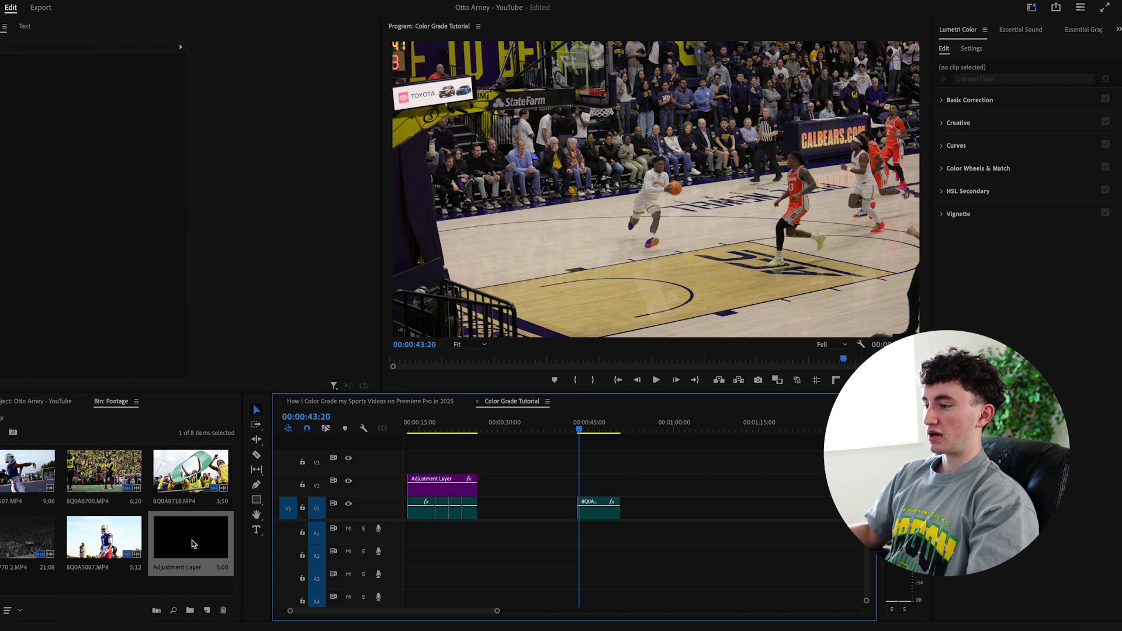
{"action": "left_click_drag", "start_coordinate": [191, 538], "coordinate": [590, 494]}
{"action": "left_click", "coordinate": [580, 430]}
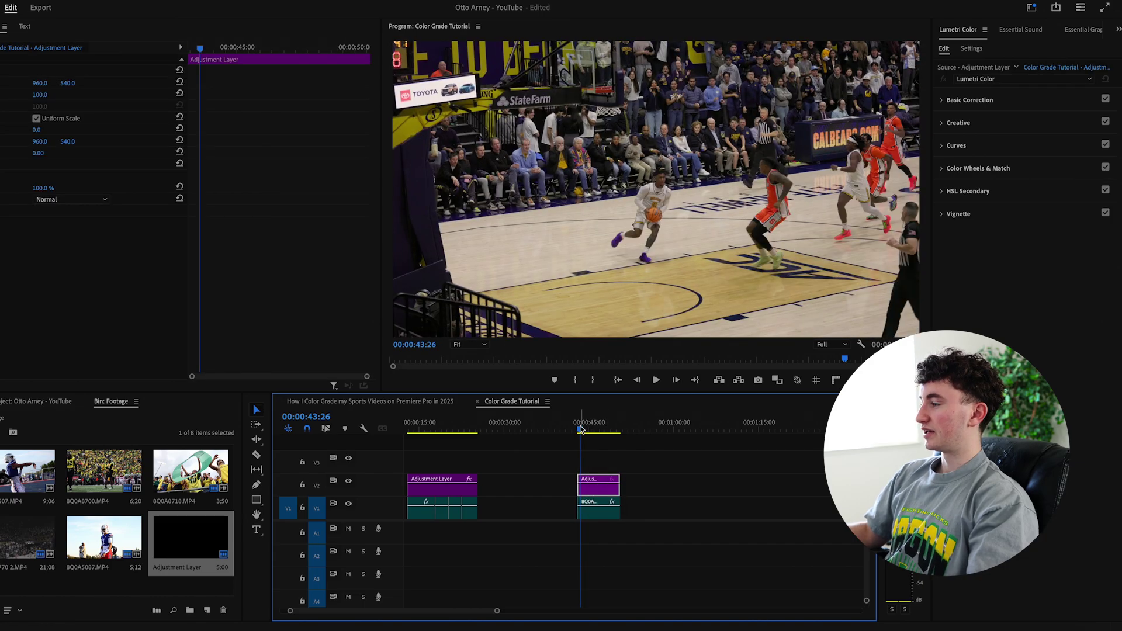
Apply the Ice Blue Canon-Legacy CL3 creative look to the adjustment layer at intensity 60.
{"action": "left_click", "coordinate": [991, 124]}
{"action": "left_click", "coordinate": [992, 140]}
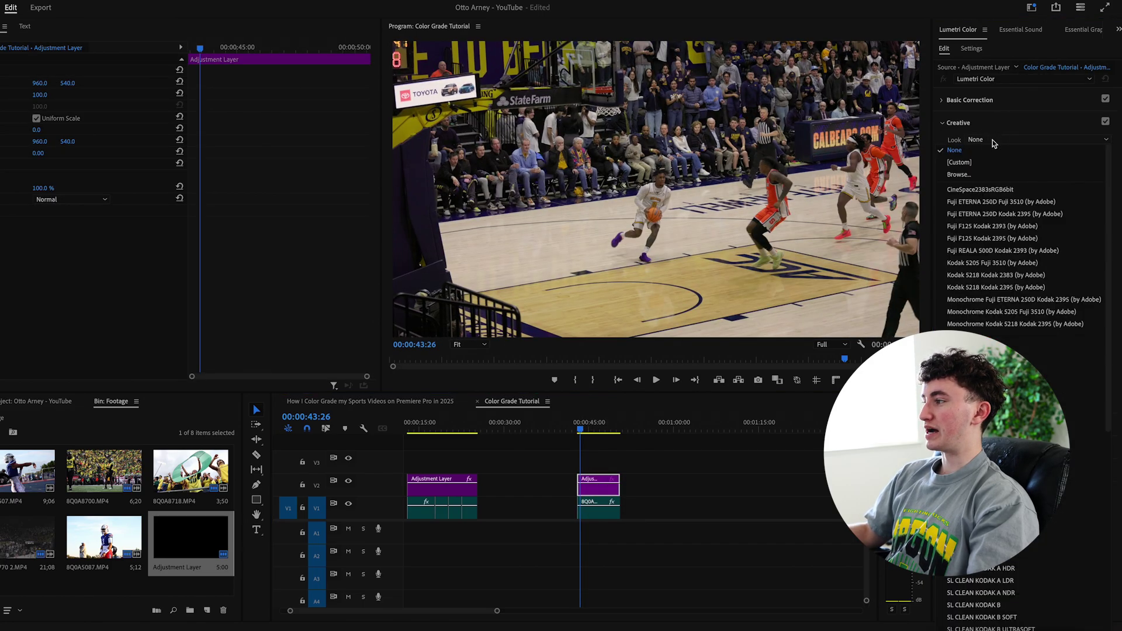
{"action": "left_click", "coordinate": [958, 174]}
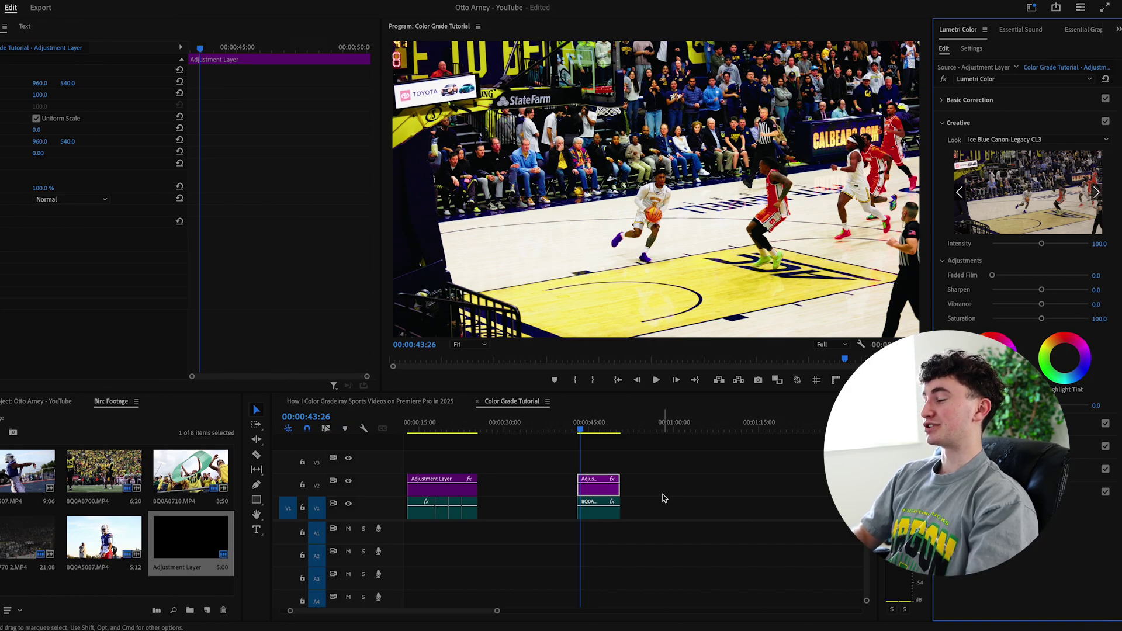
{"action": "left_click", "coordinate": [1102, 243]}
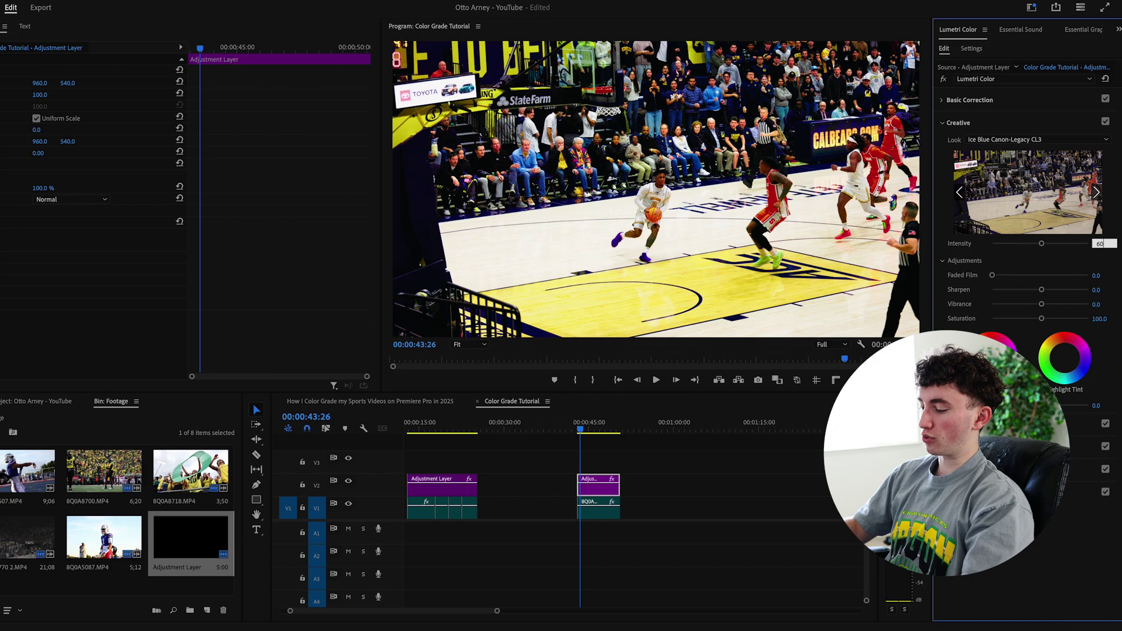
{"action": "key", "text": "Return"}
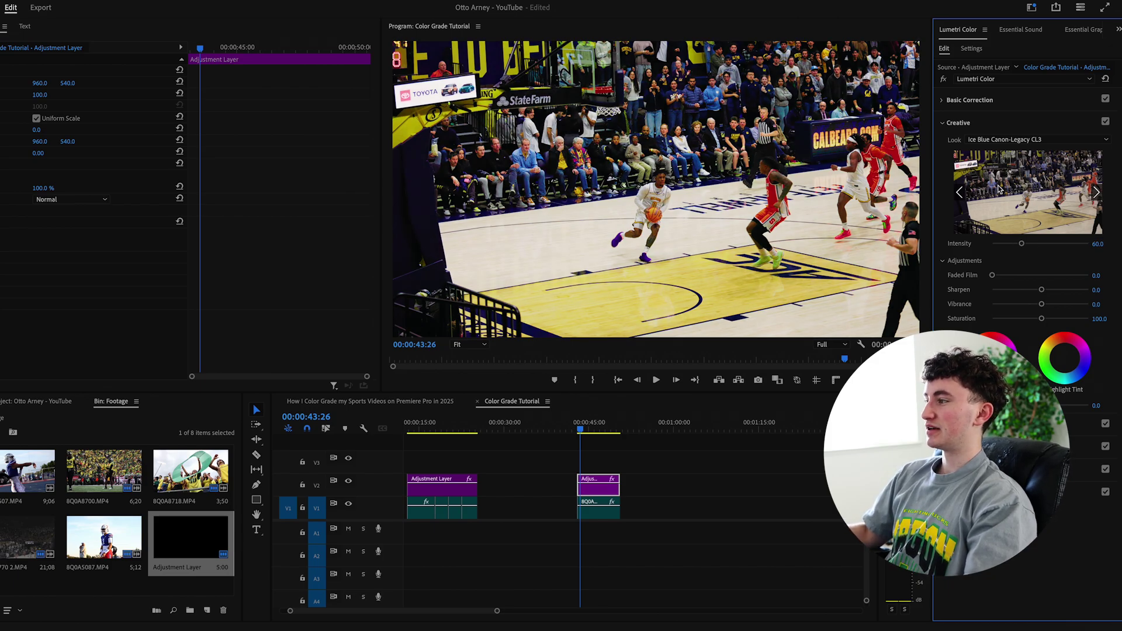
{"action": "left_click", "coordinate": [968, 122]}
{"action": "left_click", "coordinate": [970, 100]}
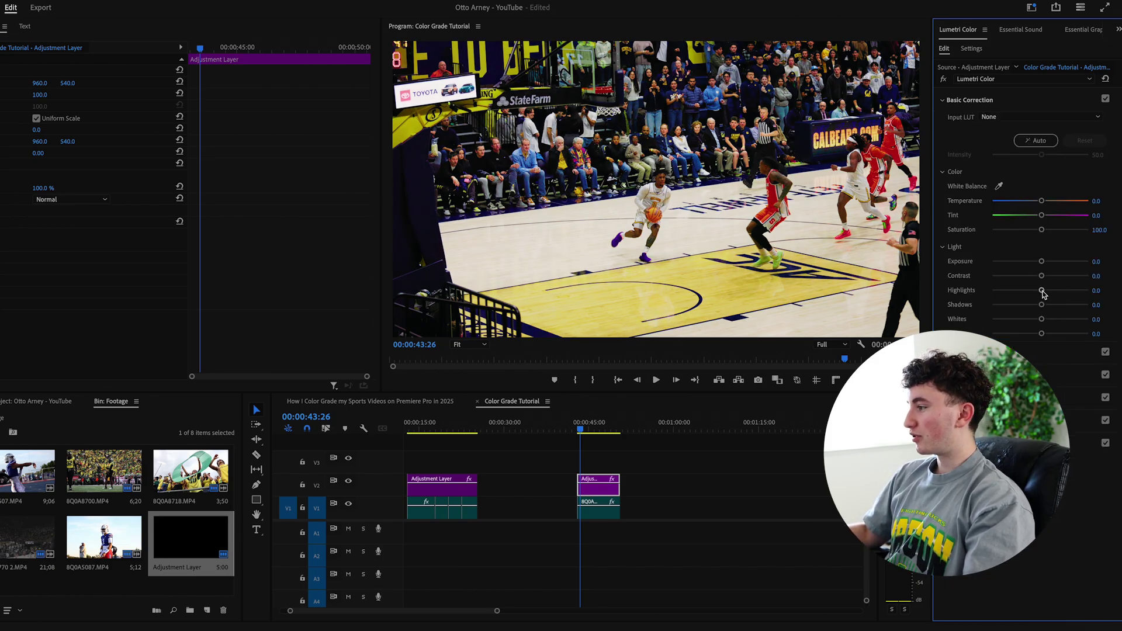
Set the adjustment layer's highlights to -15 and shadows to -5 in Basic Correction.
{"action": "left_click_drag", "start_coordinate": [1043, 293], "coordinate": [1035, 293]}
{"action": "left_click", "coordinate": [1098, 291]}
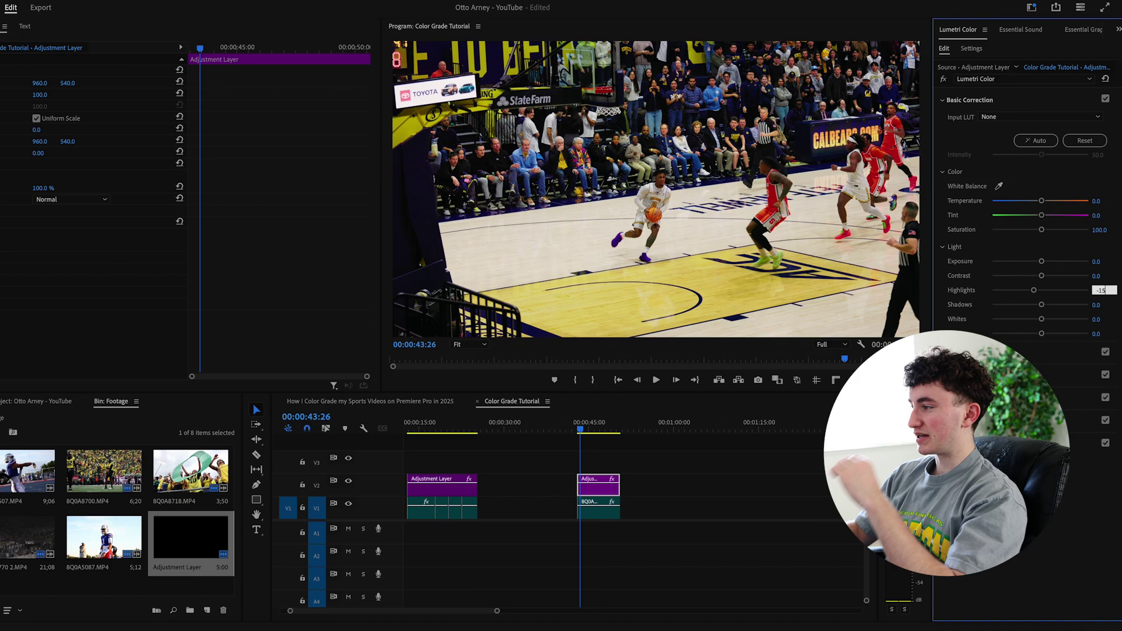
{"action": "key", "text": "Return"}
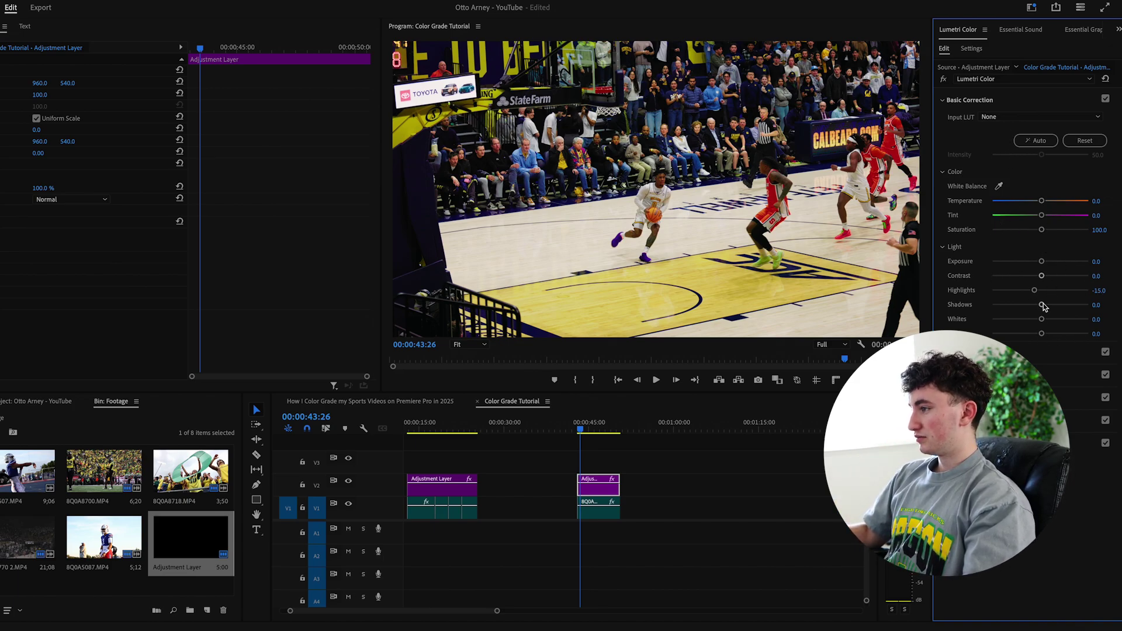
{"action": "mouse_move", "coordinate": [1043, 306]}
{"action": "left_mouse_down"}
{"action": "mouse_move", "coordinate": [1055, 304]}
{"action": "mouse_move", "coordinate": [1042, 304]}
{"action": "left_mouse_up"}
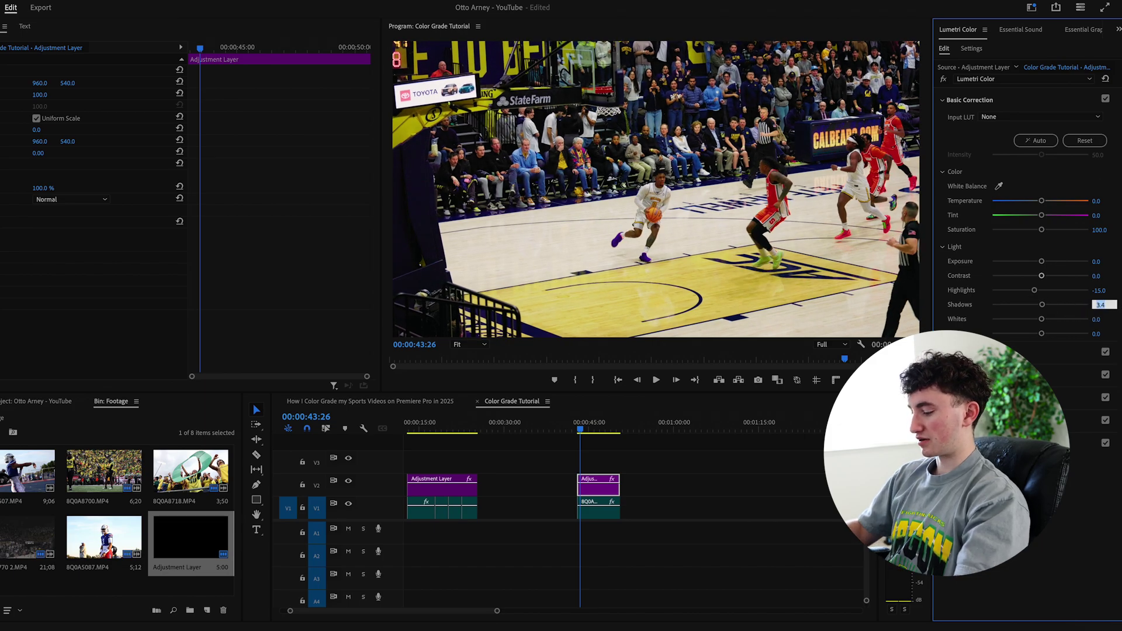
{"action": "type", "text": "-5"}
{"action": "key", "text": "Return"}
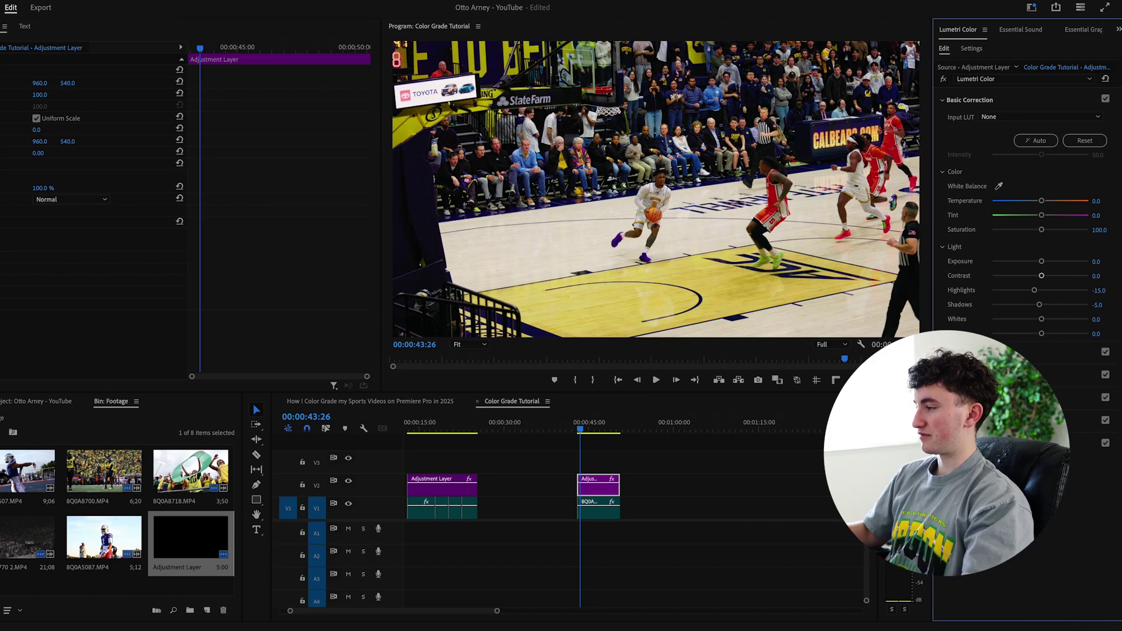
Raise the Creative Sharpen amount to 20.
{"action": "left_click", "coordinate": [986, 102]}
{"action": "left_click", "coordinate": [981, 123]}
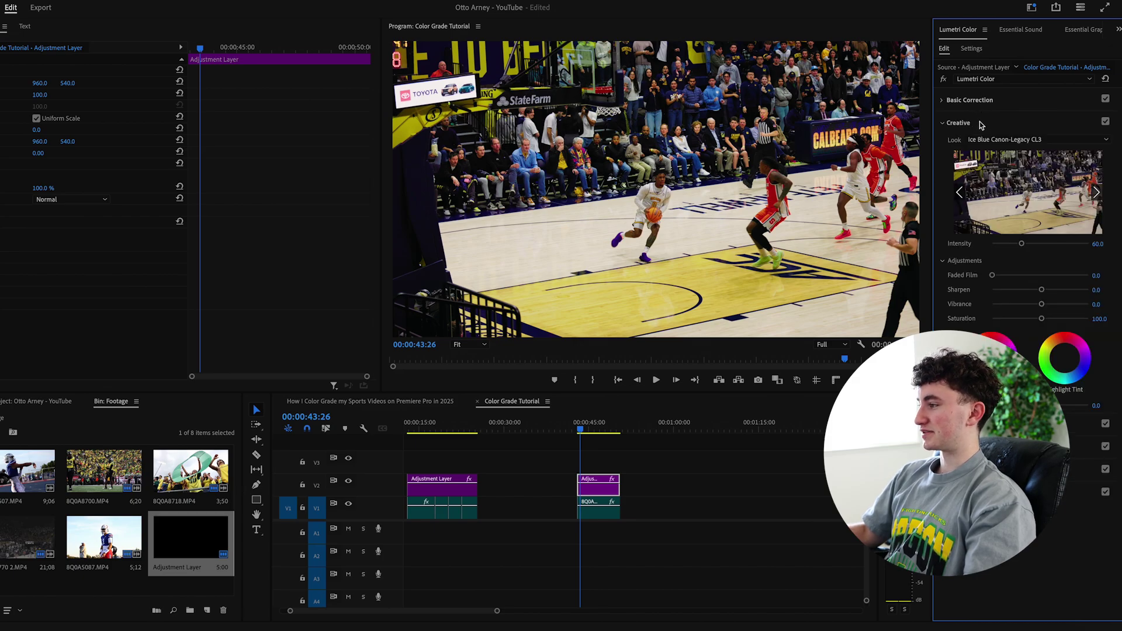
{"action": "left_click", "coordinate": [1096, 291]}
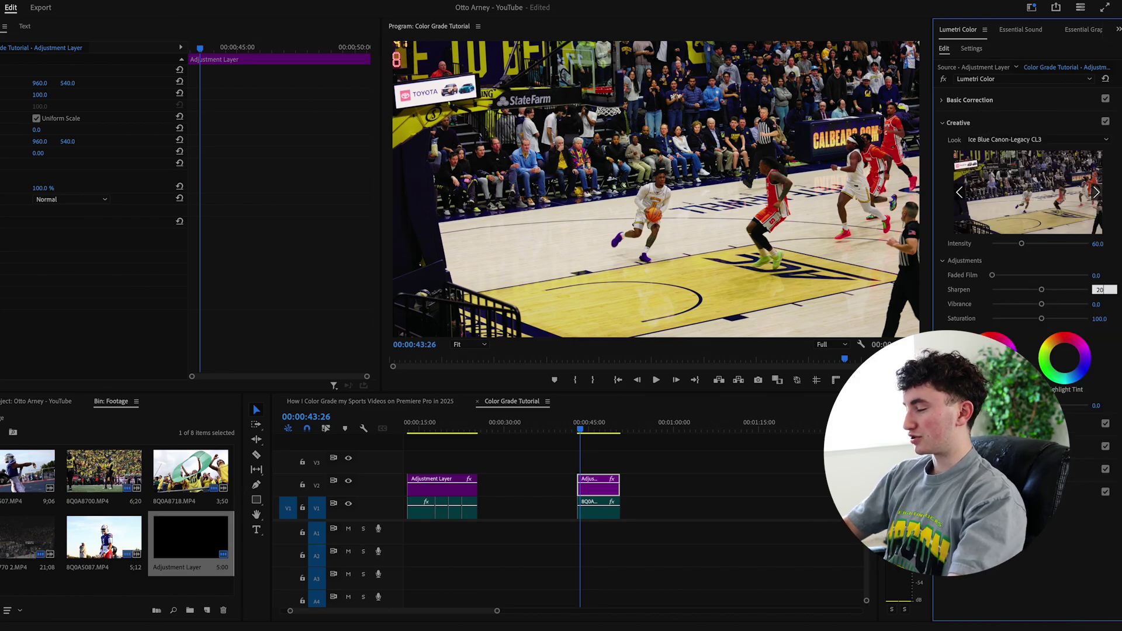
{"action": "key", "text": "Return"}
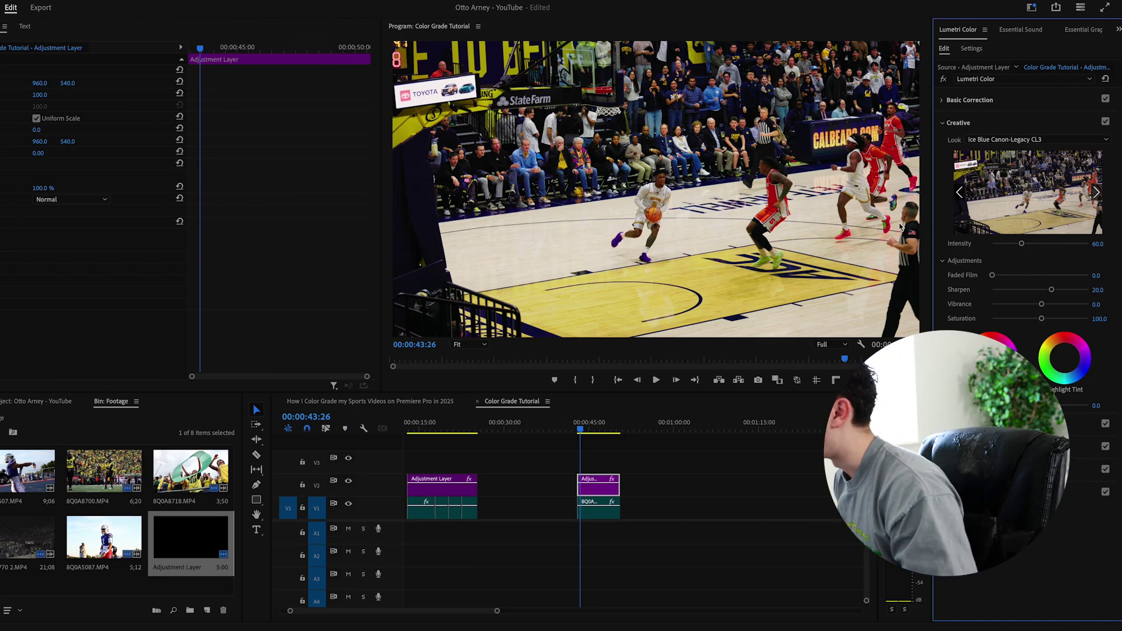
Add shadow, midtone and highlight points to the RGB curve, lift the highlight point, and compare.
{"action": "left_click", "coordinate": [951, 125]}
{"action": "left_click", "coordinate": [951, 145]}
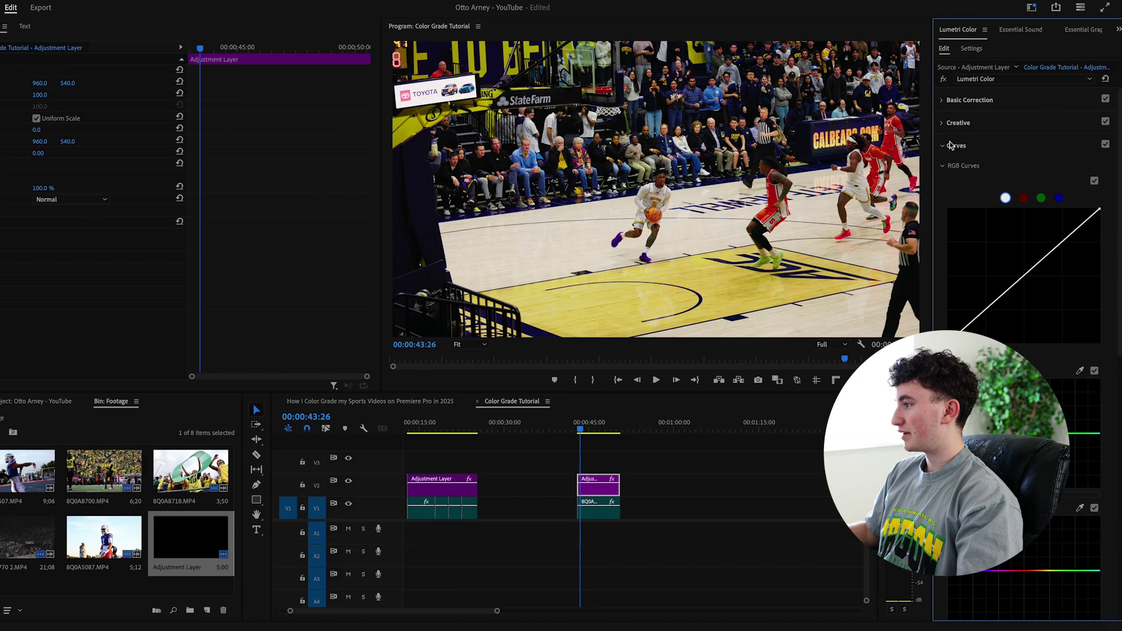
{"action": "left_click", "coordinate": [1025, 276]}
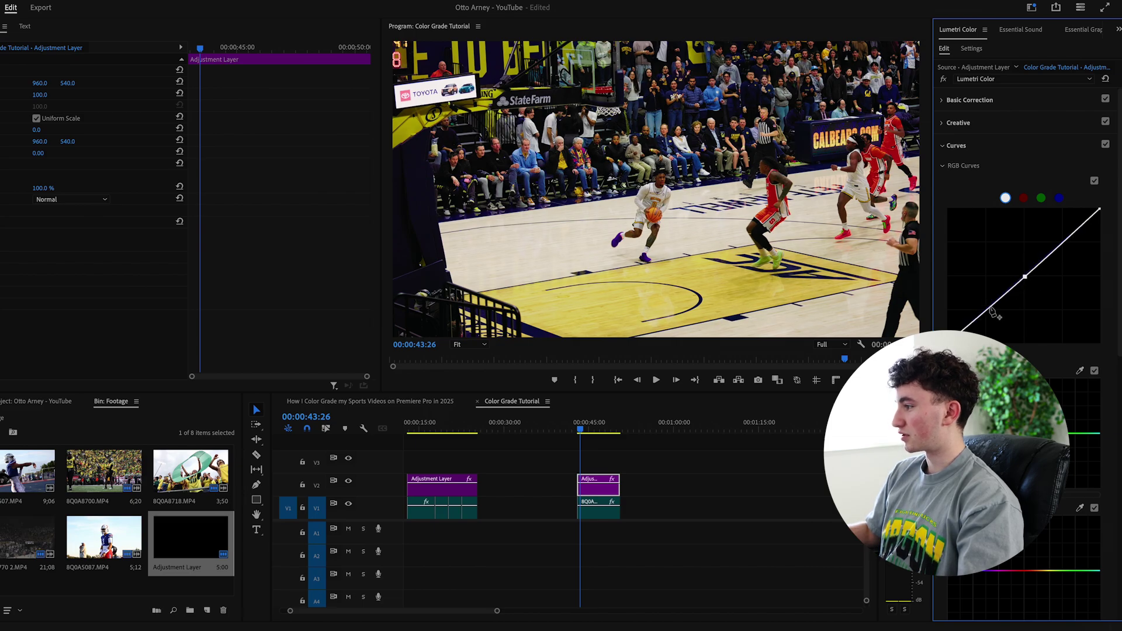
{"action": "left_click", "coordinate": [1064, 241]}
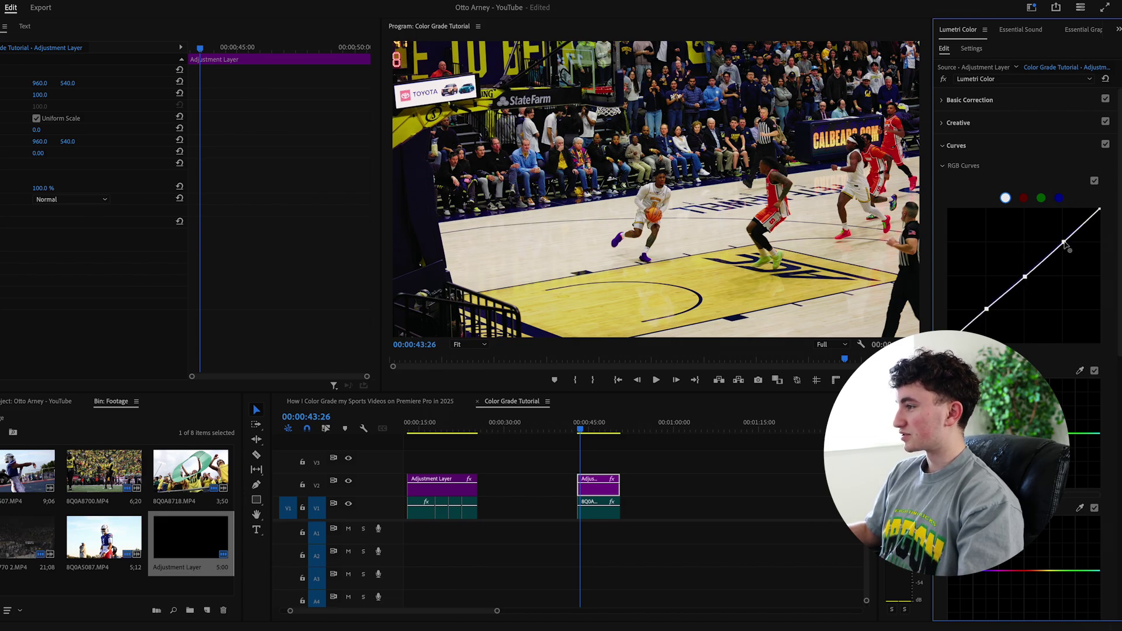
{"action": "left_click", "coordinate": [986, 311]}
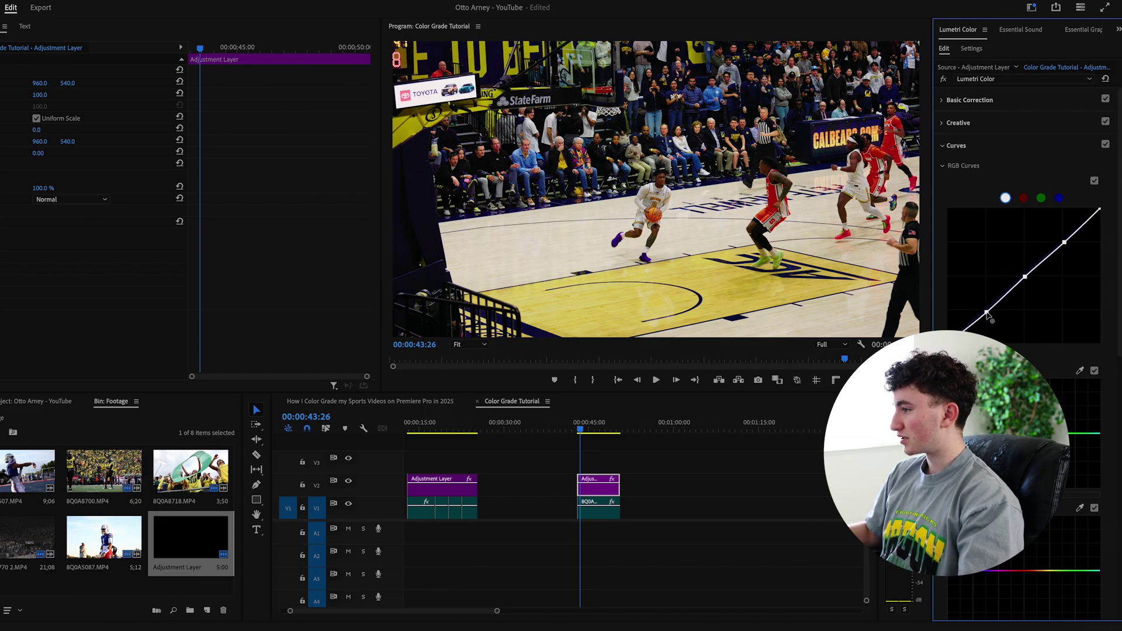
{"action": "left_click_drag", "start_coordinate": [1064, 241], "coordinate": [1061, 239]}
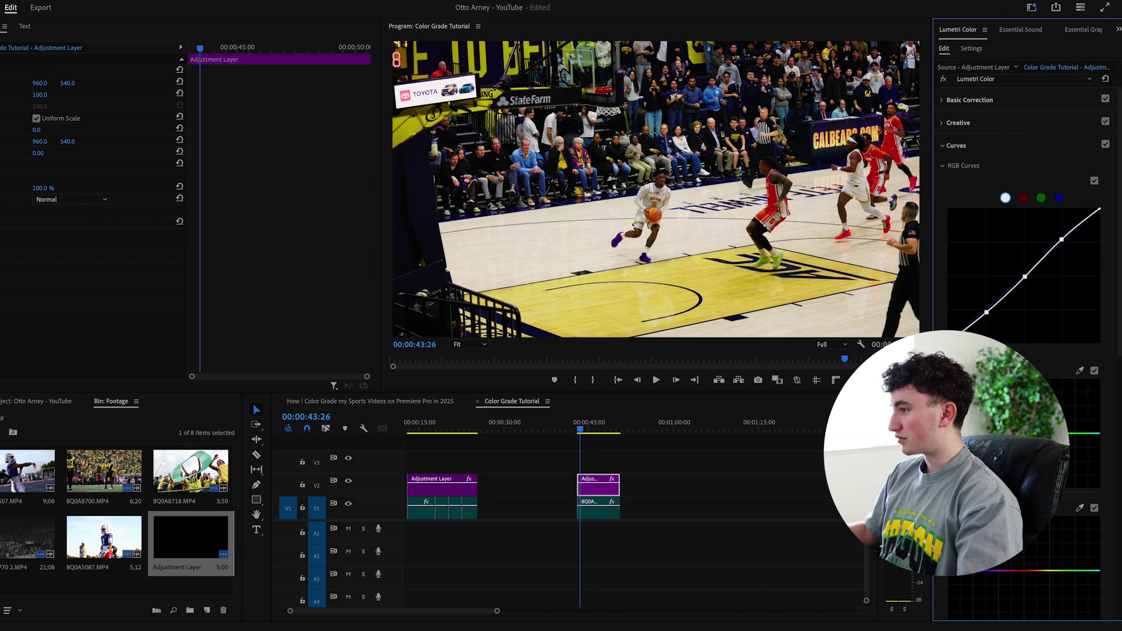
{"action": "left_click", "coordinate": [1094, 182]}
{"action": "left_click", "coordinate": [1093, 182]}
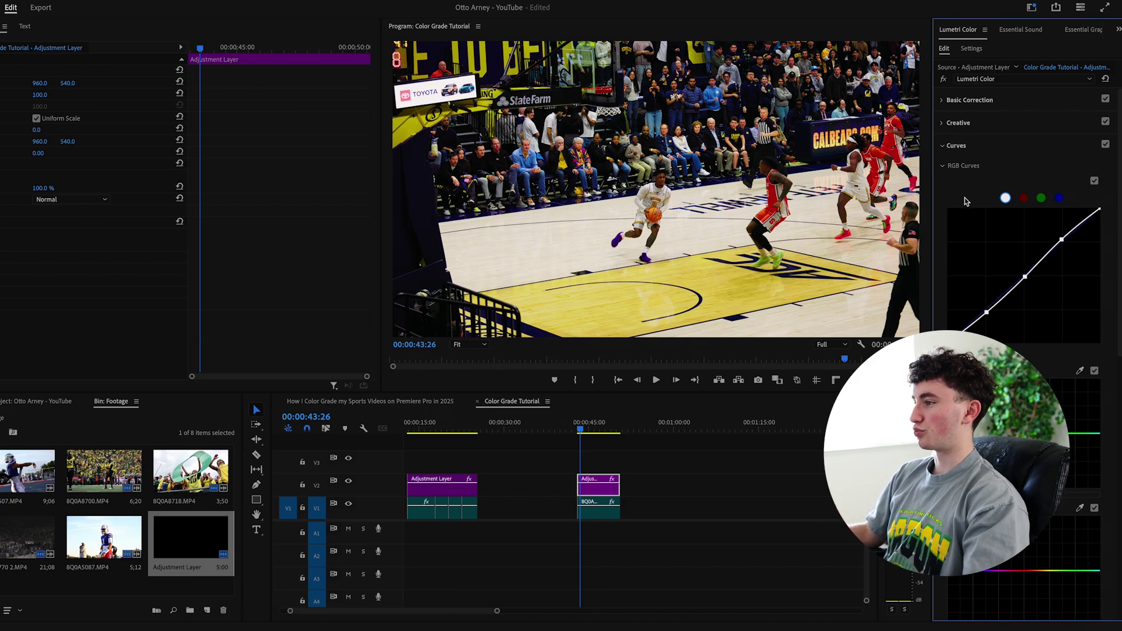
Boost saturation of the purple-blue hue range with two points on the Hue vs Sat curve.
{"action": "scroll", "coordinate": [965, 201], "scroll_direction": "down", "scroll_amount": 2}
{"action": "scroll", "coordinate": [965, 201], "scroll_direction": "down", "scroll_amount": 1}
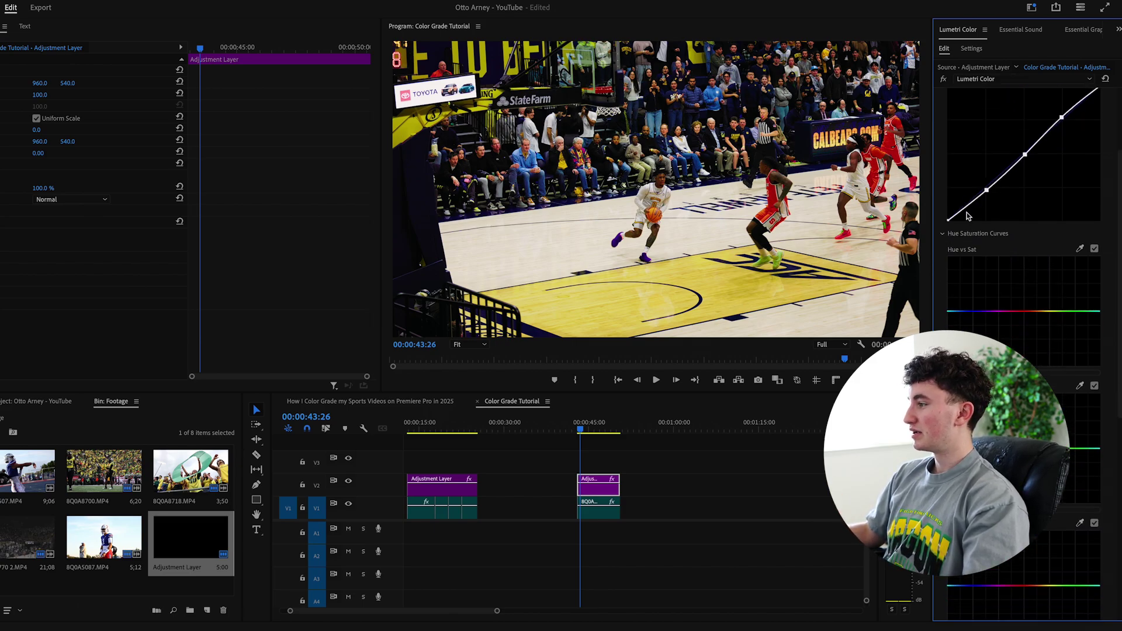
{"action": "left_click", "coordinate": [965, 312]}
{"action": "left_click", "coordinate": [979, 311]}
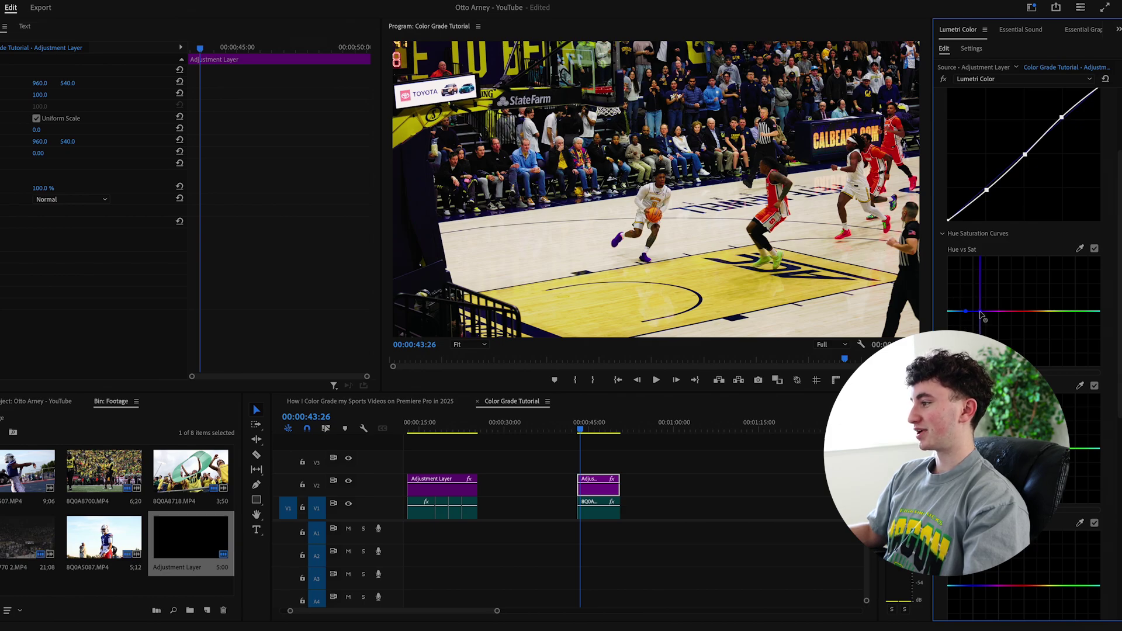
{"action": "mouse_move", "coordinate": [979, 312]}
{"action": "left_mouse_down"}
{"action": "mouse_move", "coordinate": [976, 281]}
{"action": "mouse_move", "coordinate": [973, 300]}
{"action": "left_mouse_up"}
Toggle the V2 adjustment layer off and on to compare the basketball grade.
{"action": "left_click", "coordinate": [348, 483]}
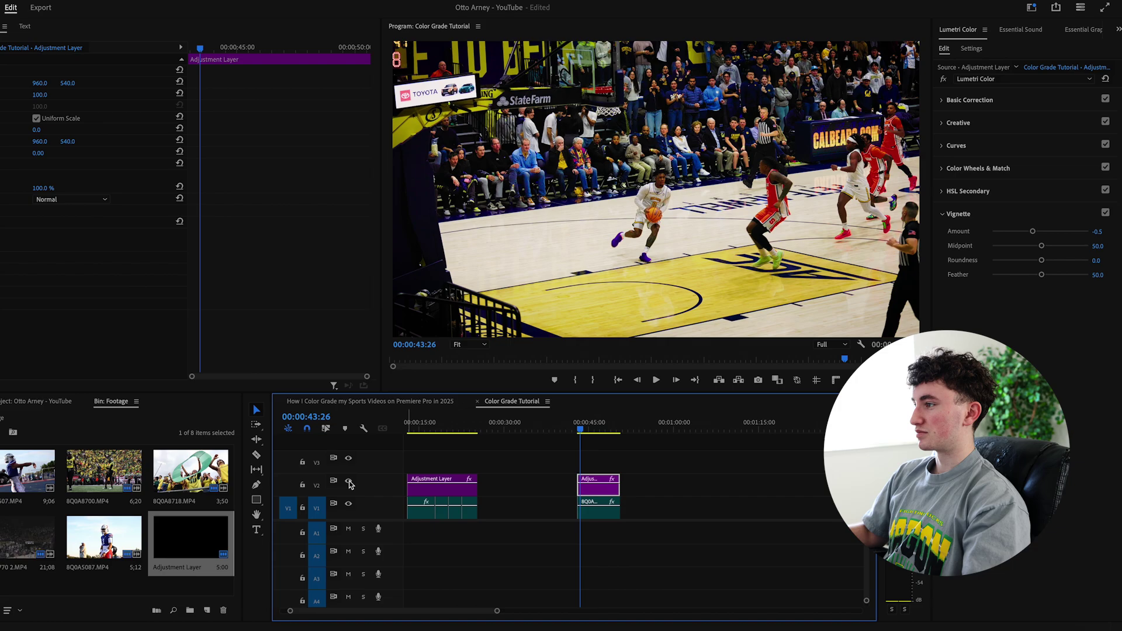
{"action": "left_click", "coordinate": [349, 483]}
{"action": "left_click", "coordinate": [349, 483]}
{"action": "left_click", "coordinate": [349, 484]}
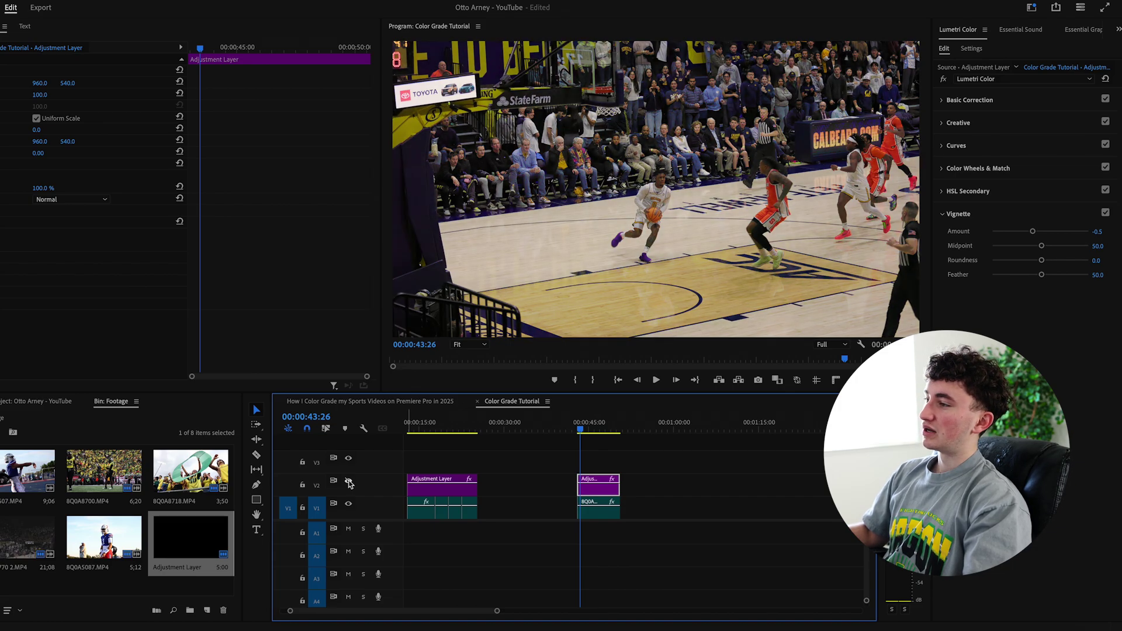
{"action": "left_click", "coordinate": [349, 483]}
{"action": "left_click", "coordinate": [349, 483]}
{"action": "left_click", "coordinate": [349, 483]}
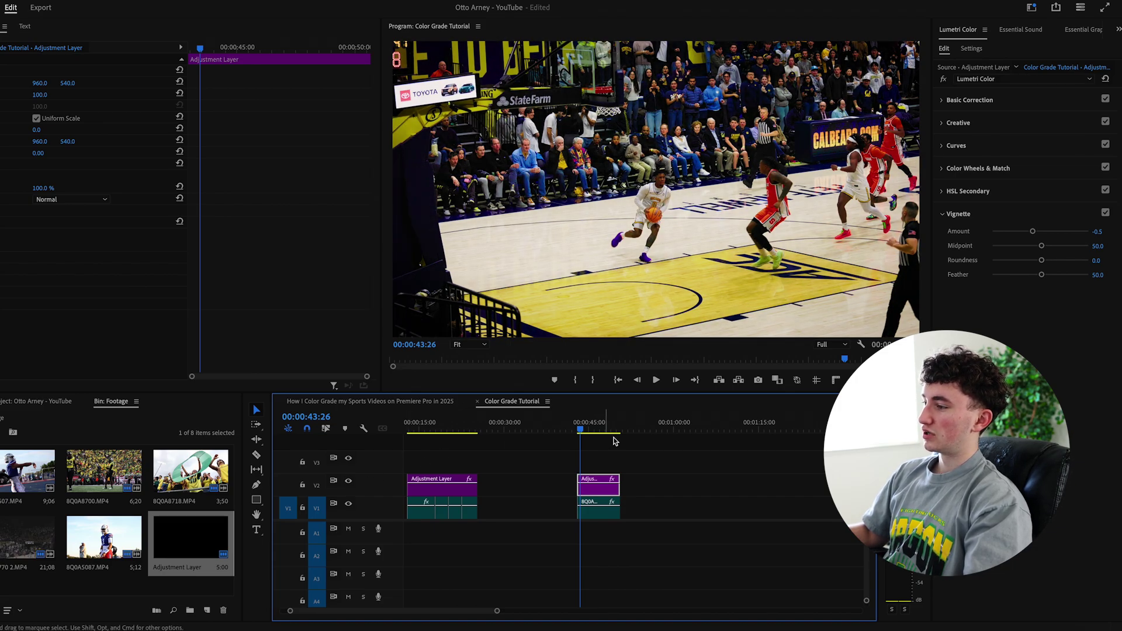
Cool the white balance temperature to -10.0 in Basic Correction.
{"action": "left_click", "coordinate": [958, 214]}
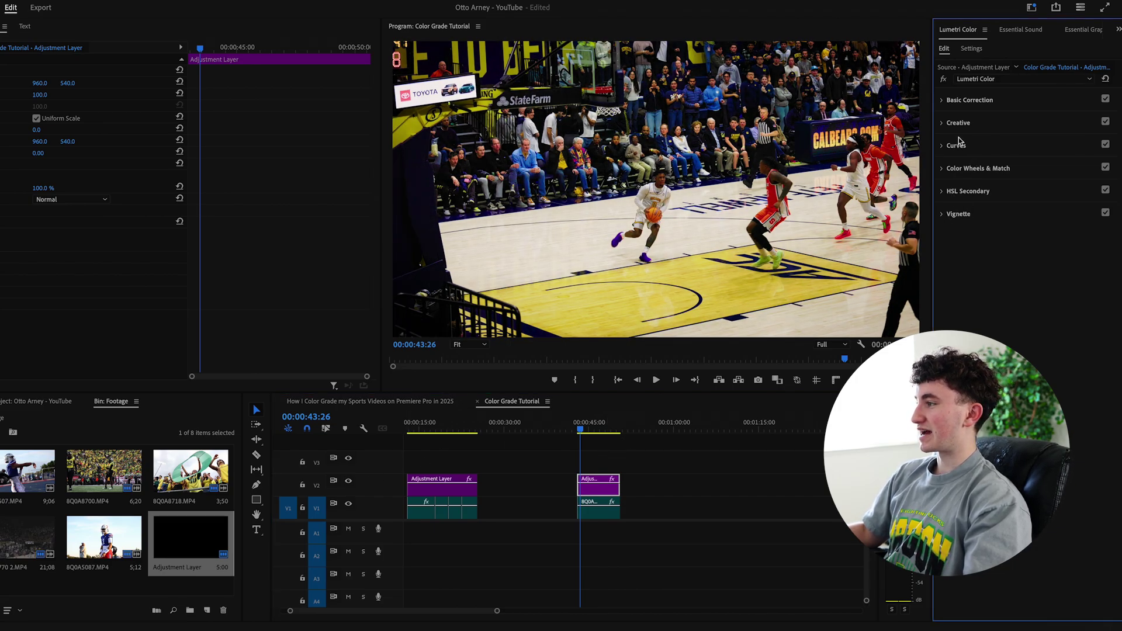
{"action": "left_click", "coordinate": [958, 124]}
{"action": "left_click", "coordinate": [958, 124]}
{"action": "left_click", "coordinate": [967, 101]}
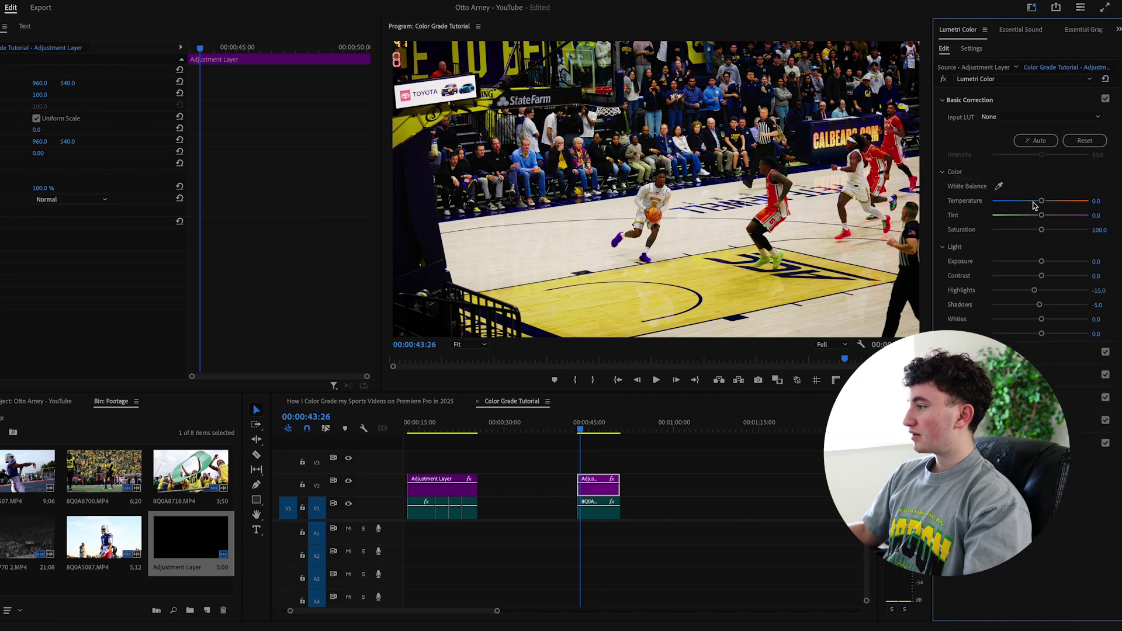
{"action": "left_click_drag", "start_coordinate": [1043, 203], "coordinate": [1037, 201]}
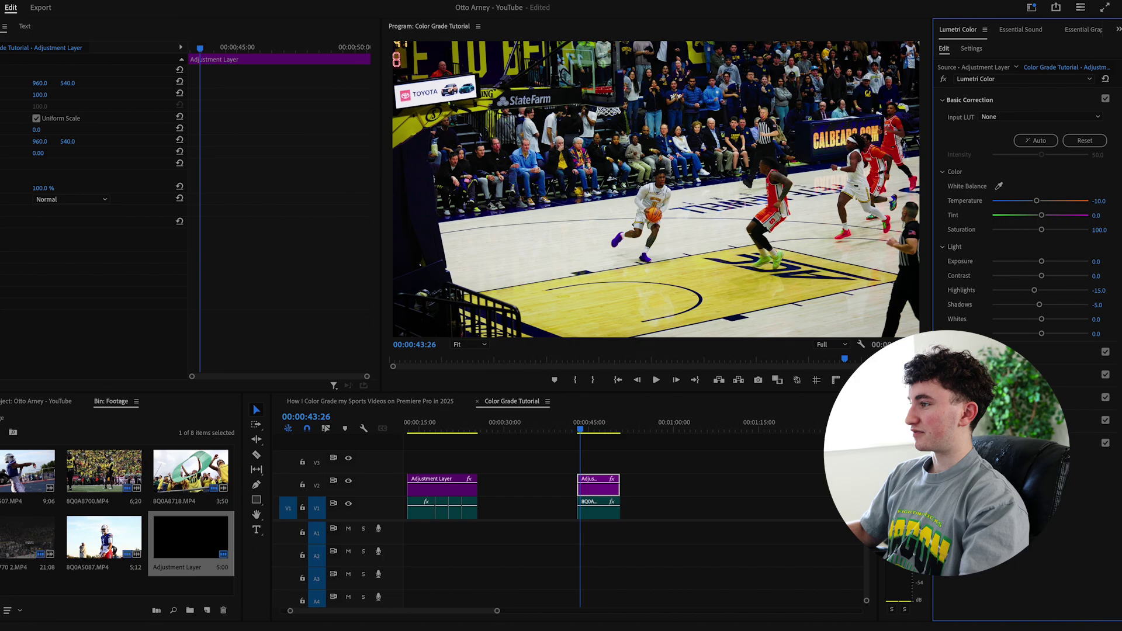
Lower the Creative saturation to 95.0, then bring the Curves section back up.
{"action": "left_click", "coordinate": [968, 99]}
{"action": "left_click", "coordinate": [972, 123]}
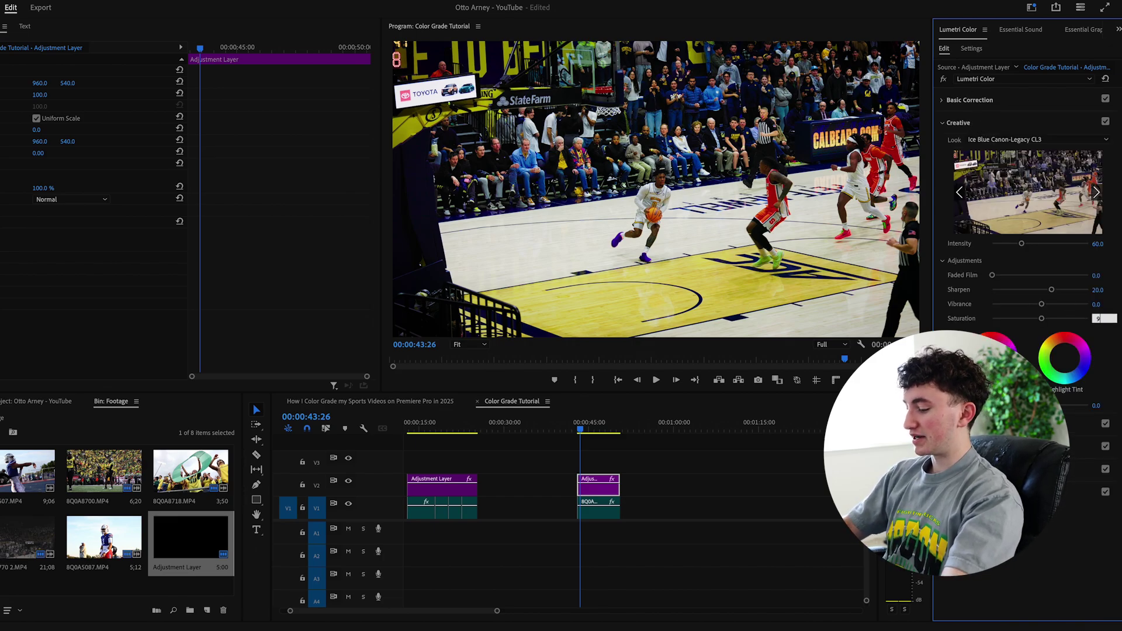
{"action": "left_click", "coordinate": [967, 121]}
{"action": "left_click", "coordinate": [967, 146]}
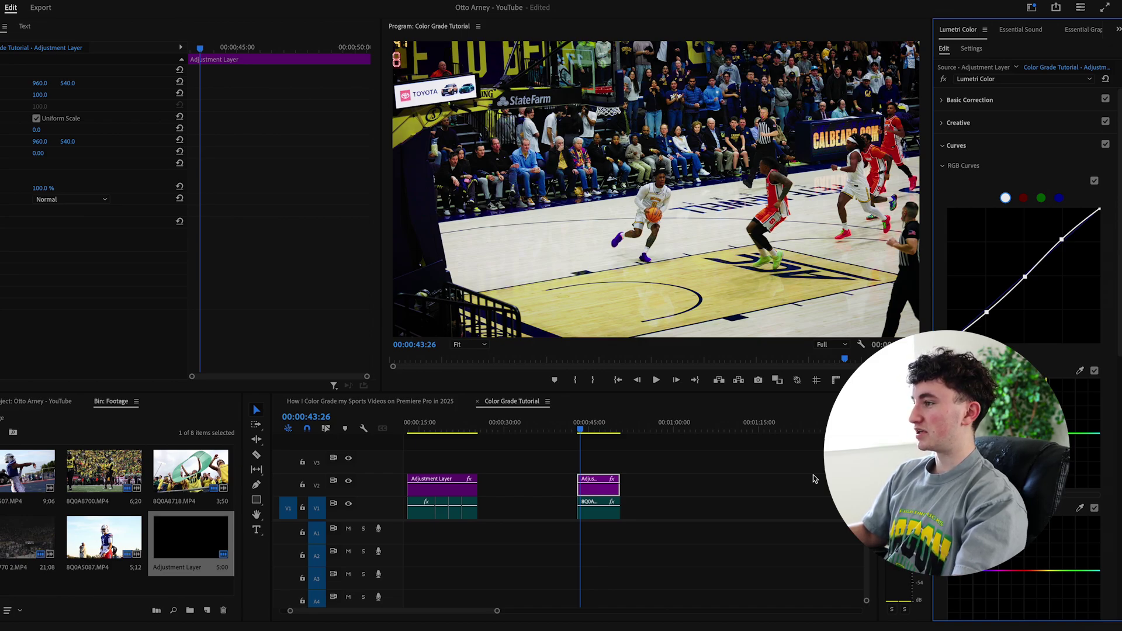
Deselect all clips and compare the basketball footage with the V2 grade hidden and shown, leaving it on.
{"action": "left_click", "coordinate": [656, 535]}
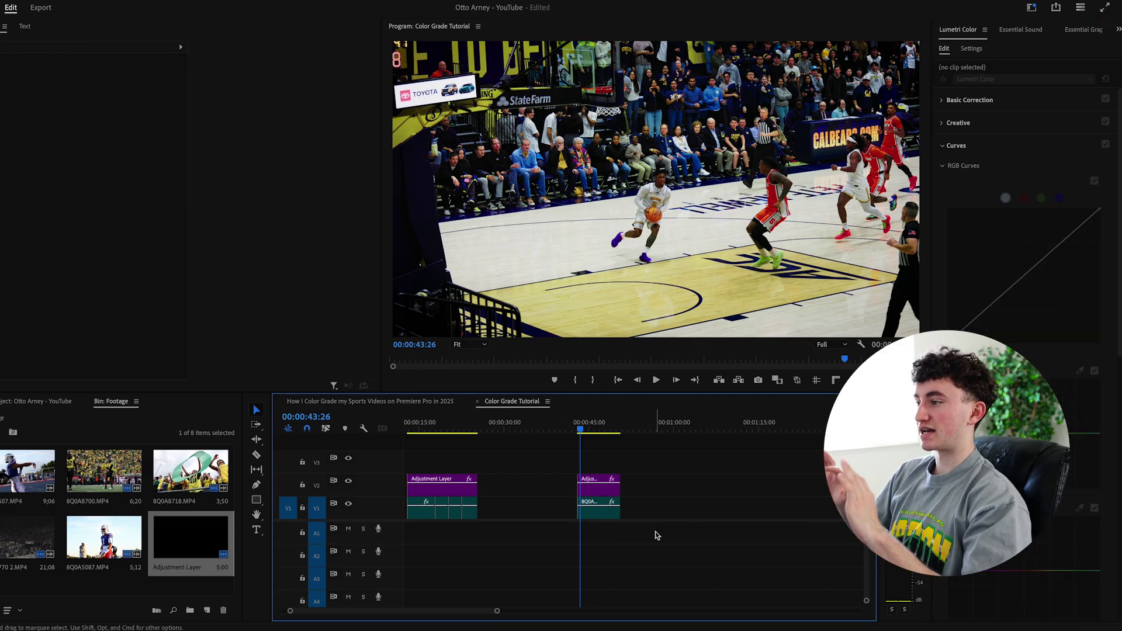
{"action": "left_click", "coordinate": [349, 482]}
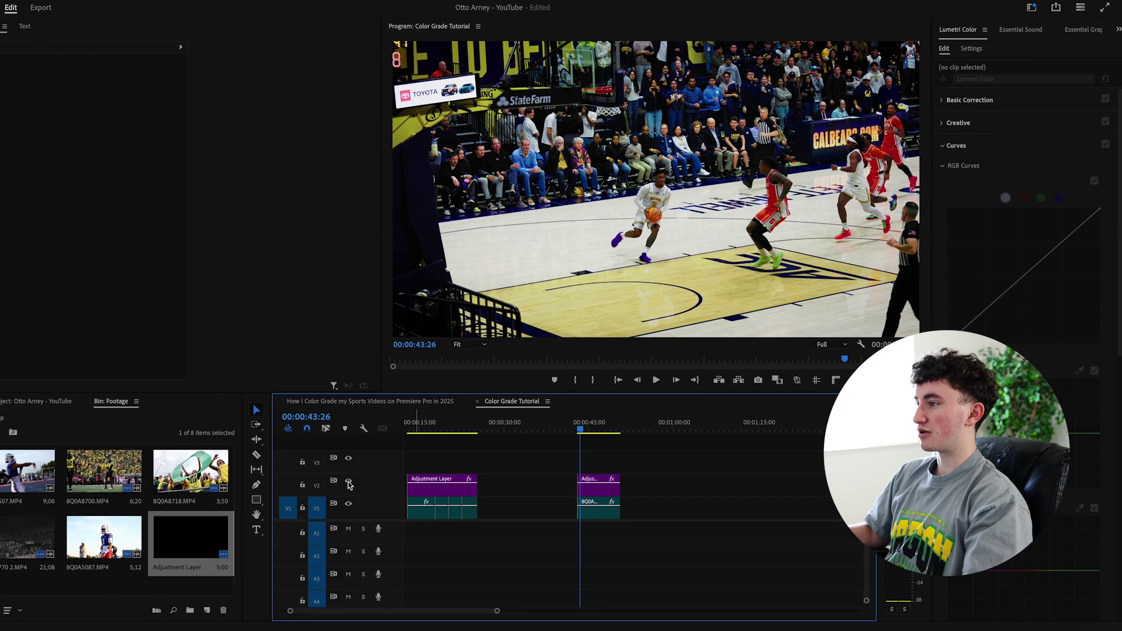
{"action": "left_click", "coordinate": [349, 482]}
{"action": "left_click", "coordinate": [349, 482]}
{"action": "left_click", "coordinate": [349, 483]}
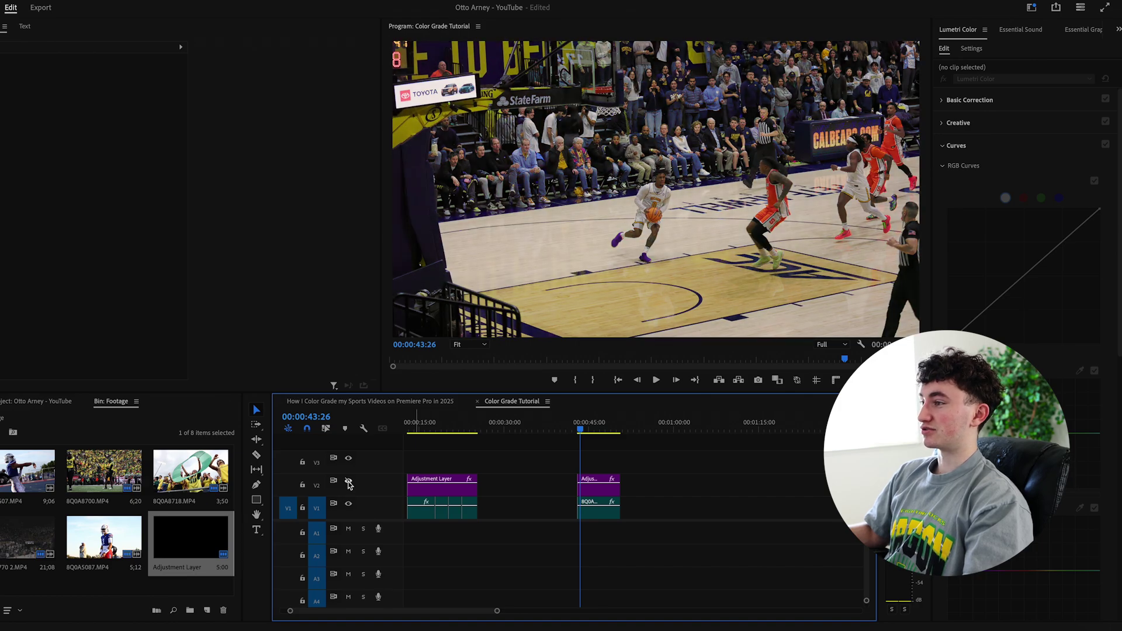
{"action": "left_click", "coordinate": [349, 482]}
{"action": "left_click", "coordinate": [349, 482]}
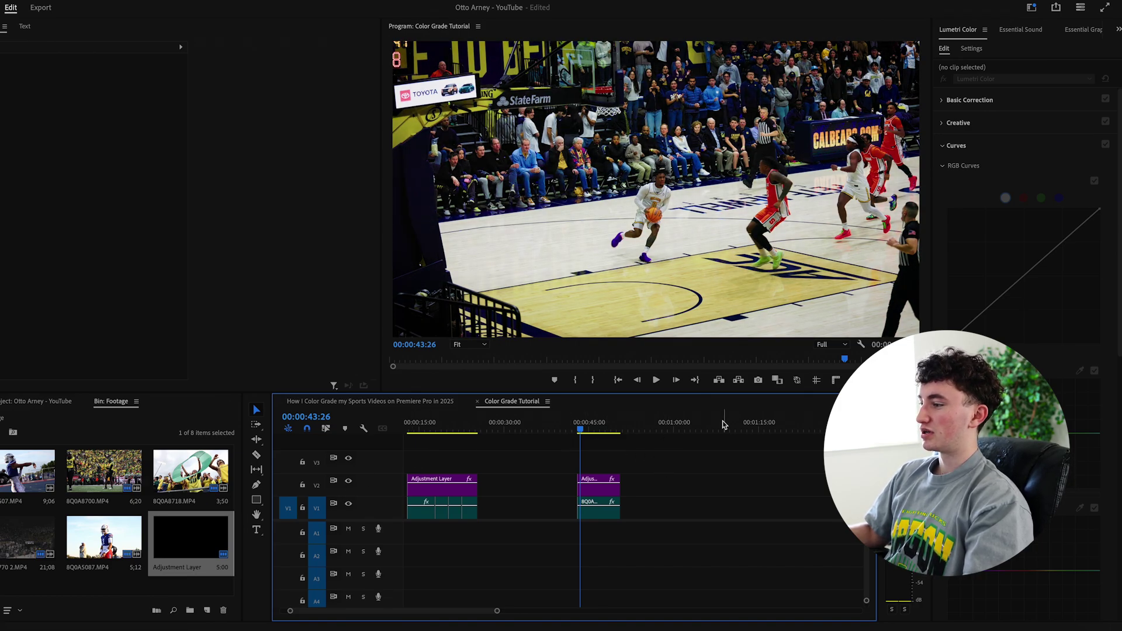
Play the graded basketball sequence, rewind to about 00:00:44, and play it again.
{"action": "key", "text": "space"}
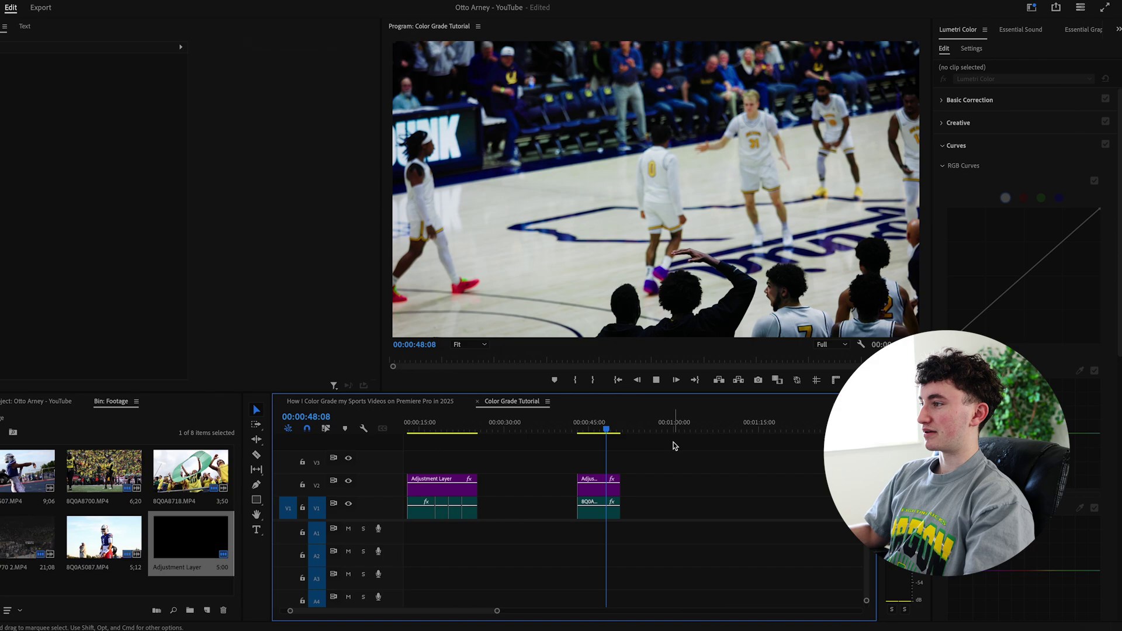
{"action": "key", "text": "space"}
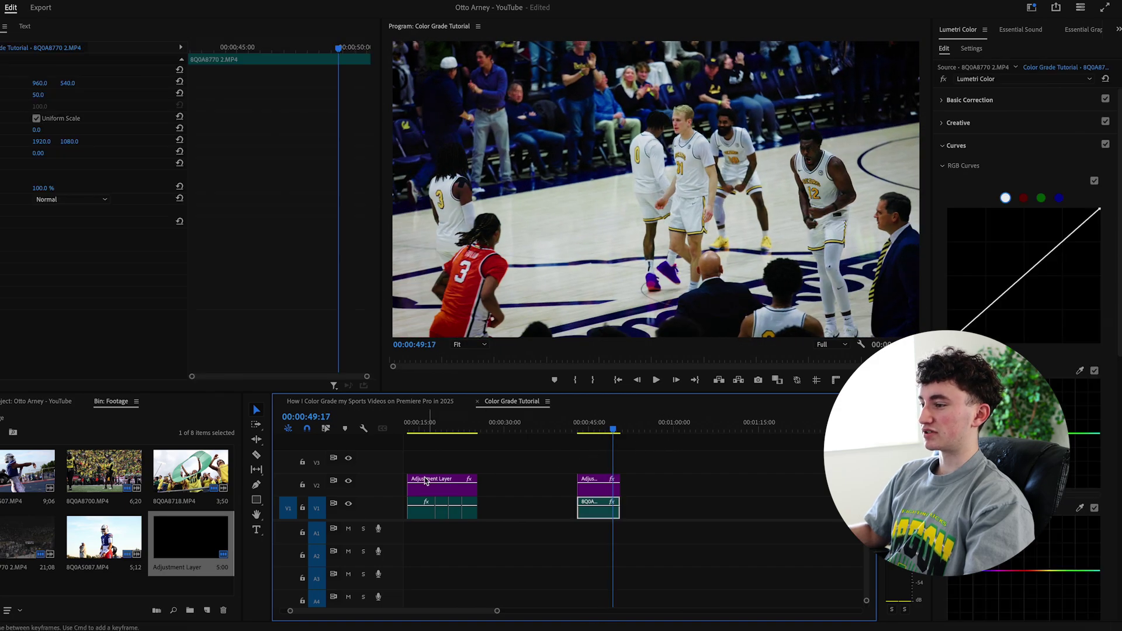
{"action": "left_click", "coordinate": [349, 480]}
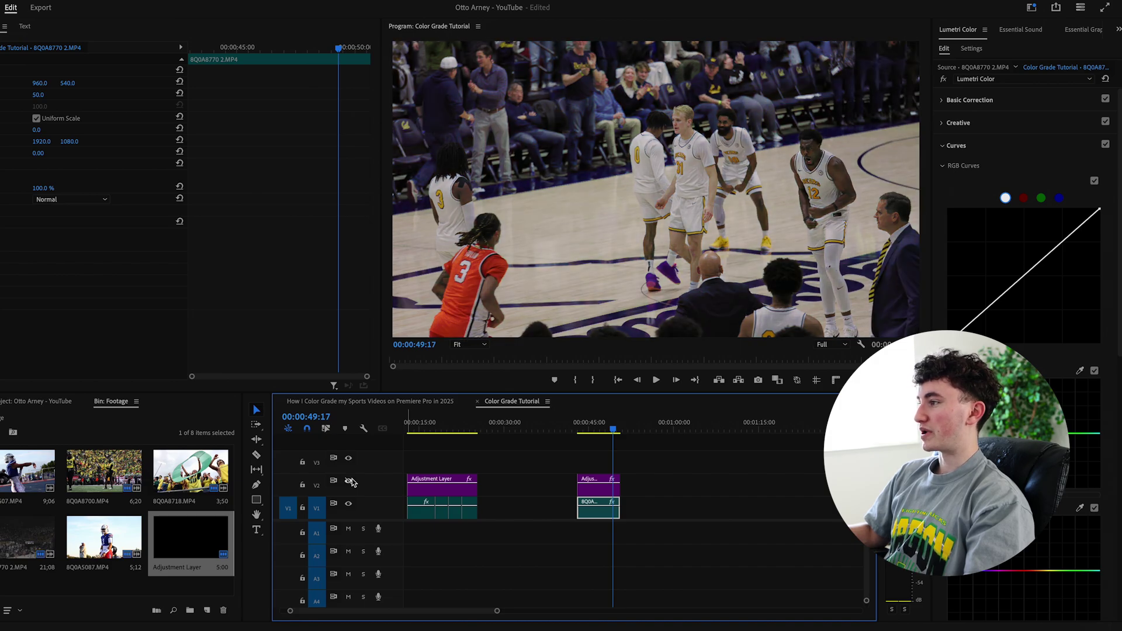
{"action": "left_click_drag", "start_coordinate": [605, 433], "coordinate": [577, 429]}
{"action": "key", "text": "space"}
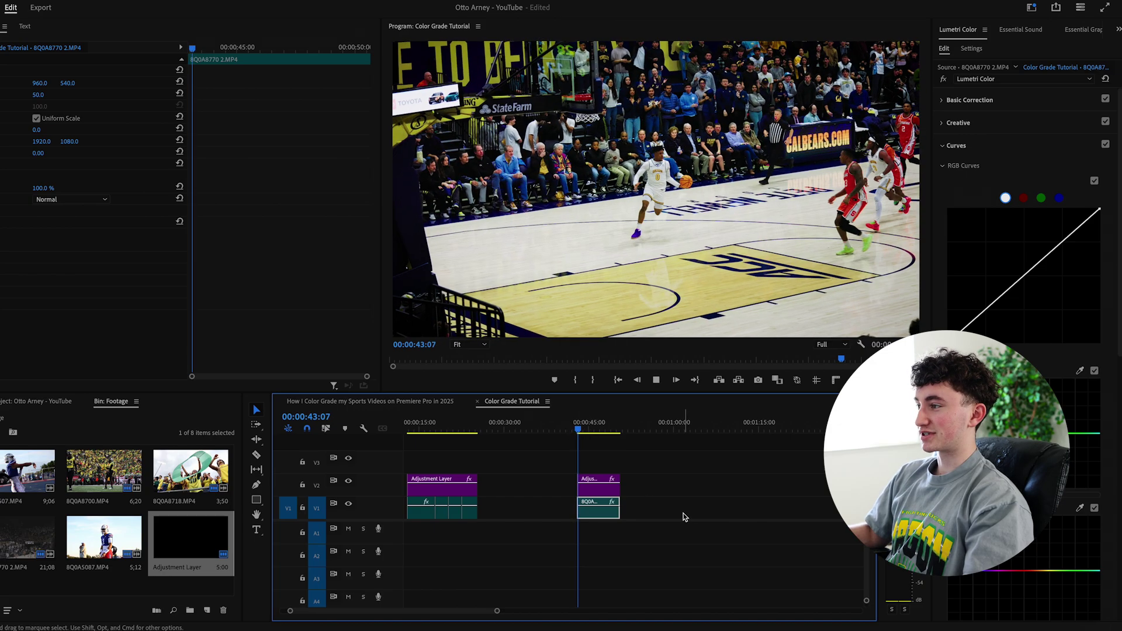